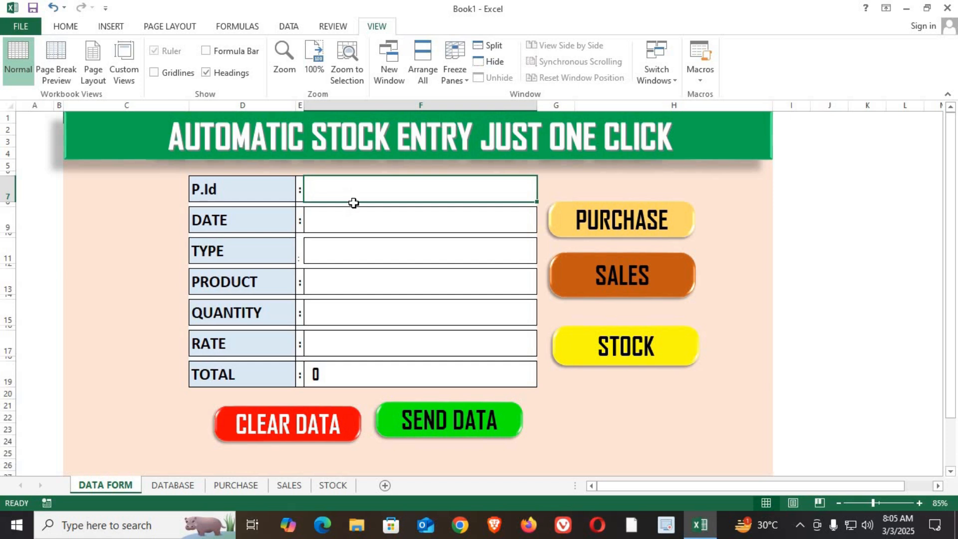
Enter the formula =IF(F7="", "", TODAY()) in the DATE field so the date fills only when a P.Id exists.
left_click(339, 225)
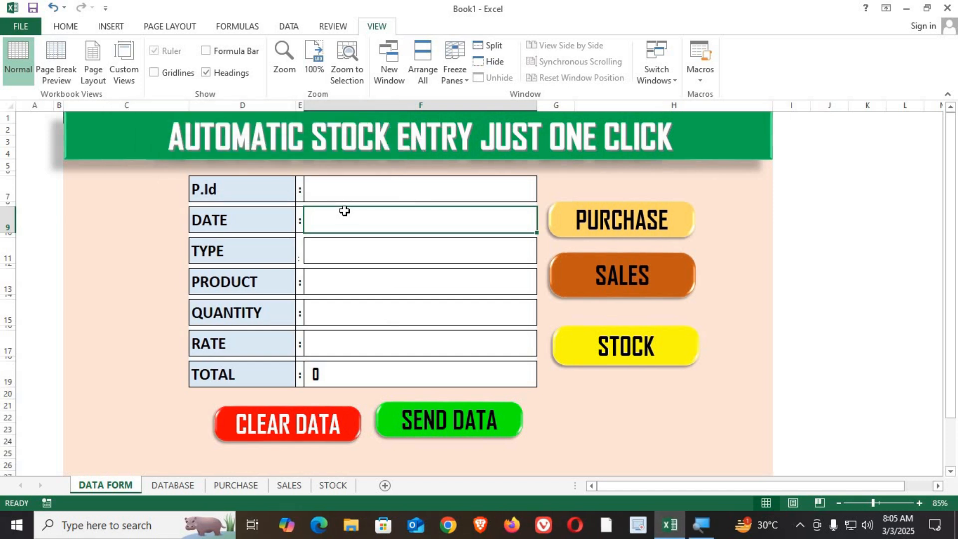
type("=IF")
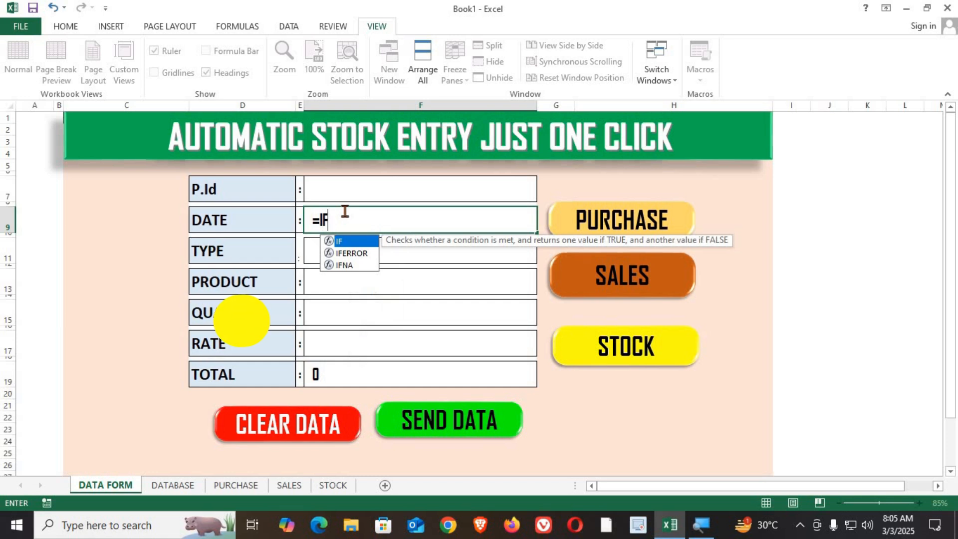
type("(")
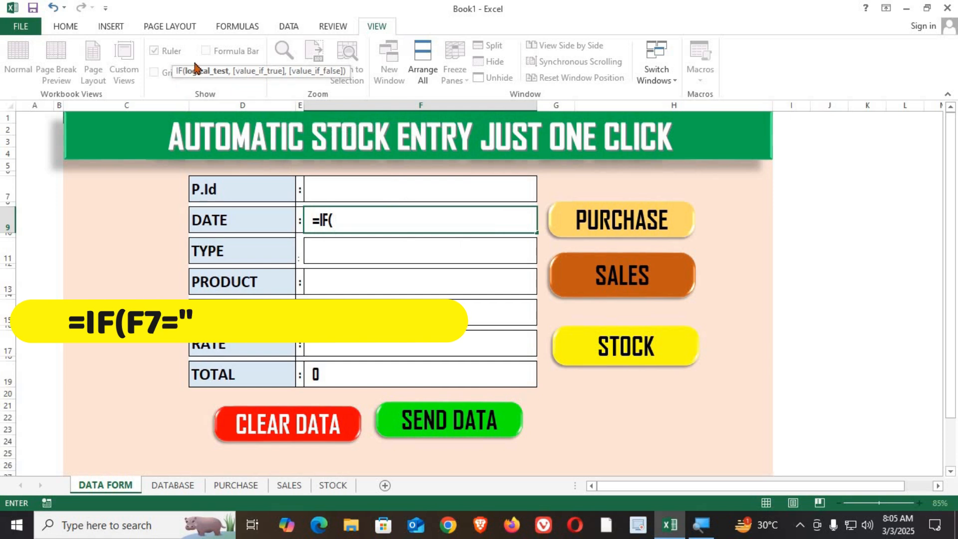
left_click(373, 193)
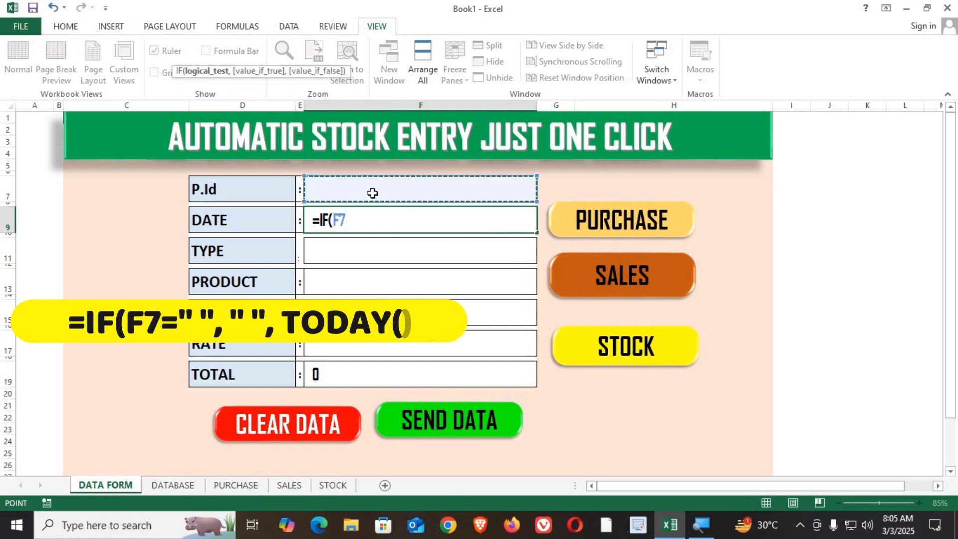
type("=\"\",")
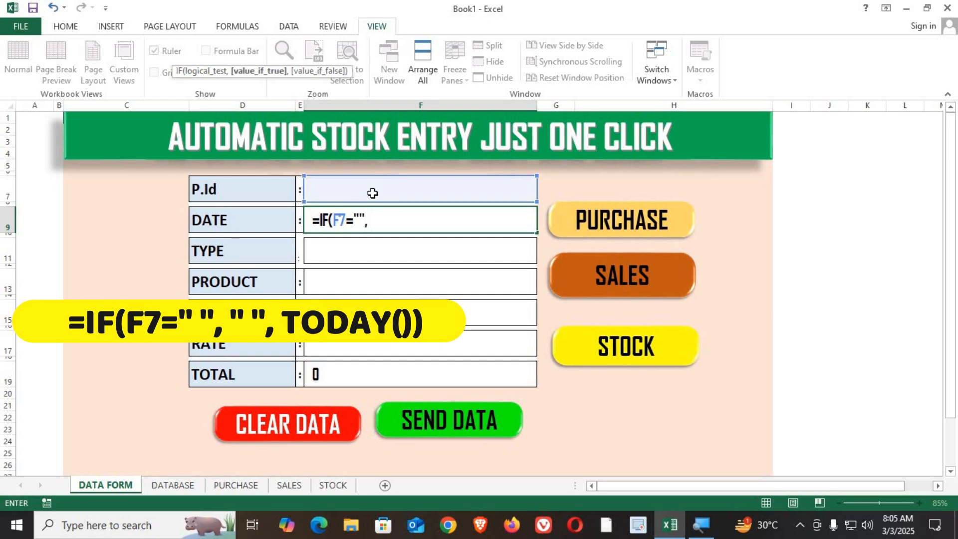
type(" \"\", TO")
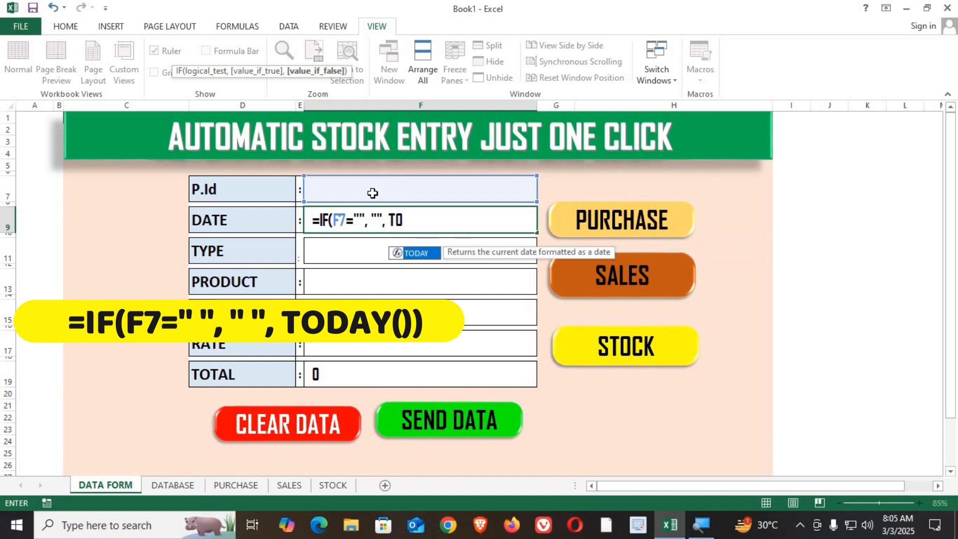
key("Tab")
type("))")
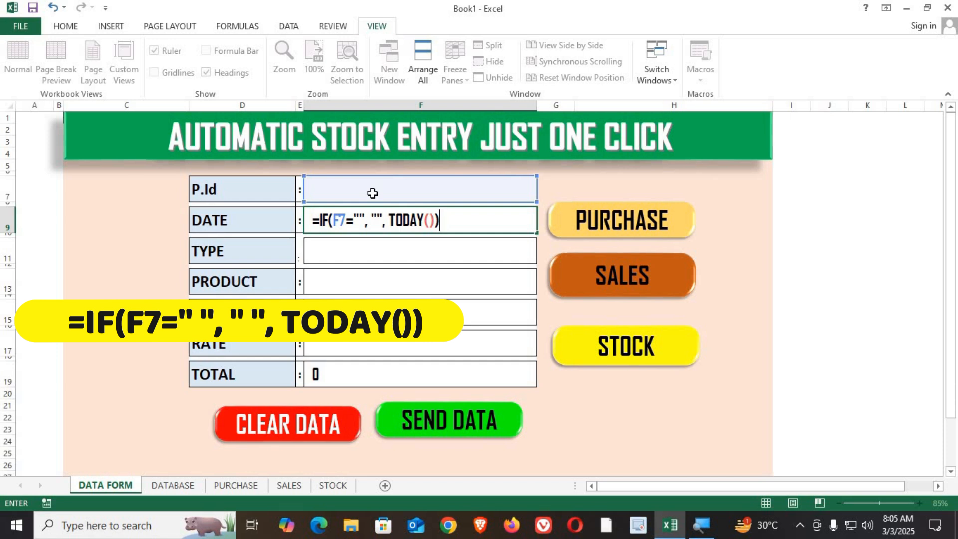
key("Up")
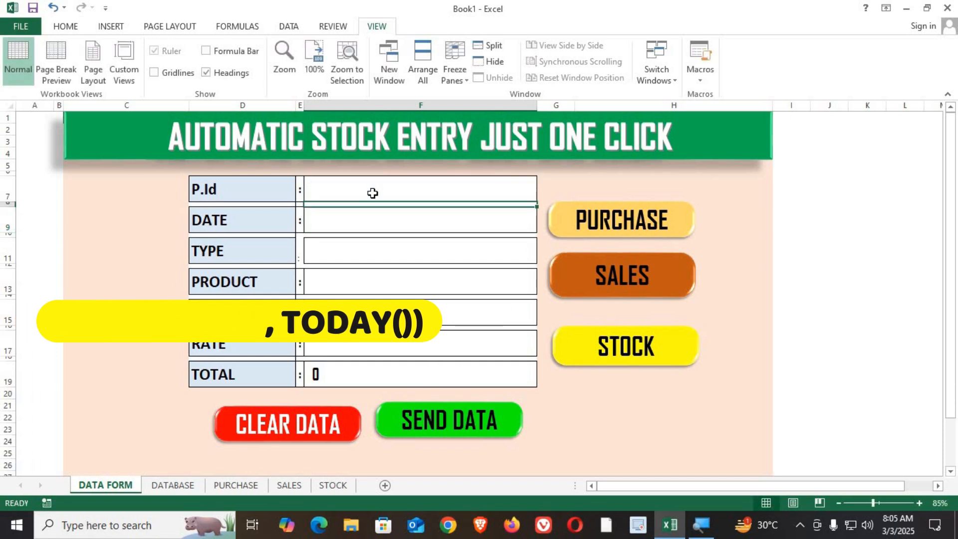
Enter P101 as the P.Id on the data form.
key("Up")
key("Down")
key("Down")
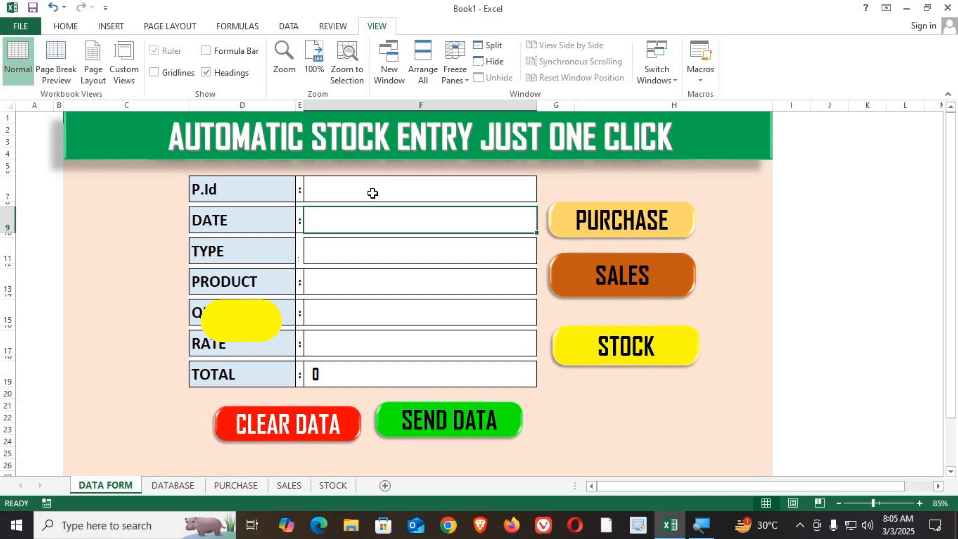
key("Up")
key("Up")
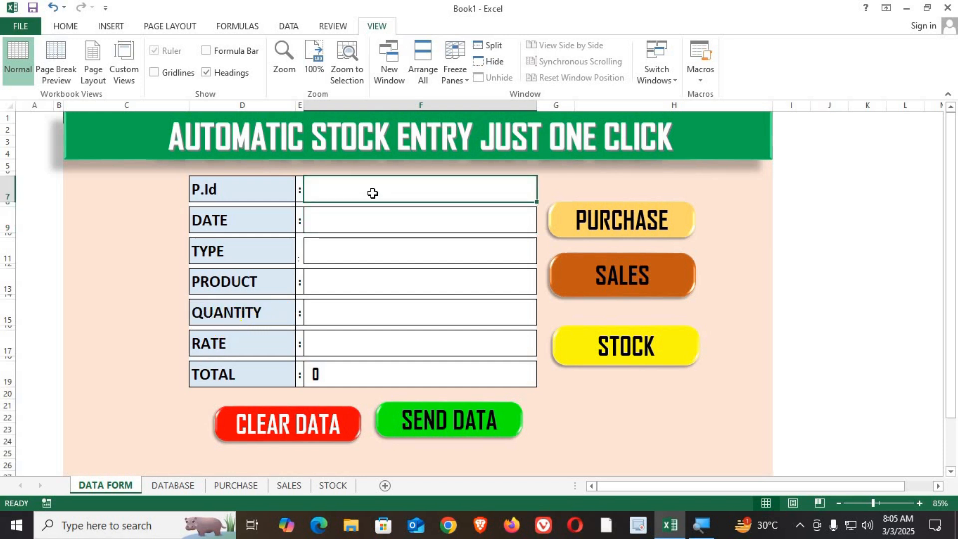
type("P101")
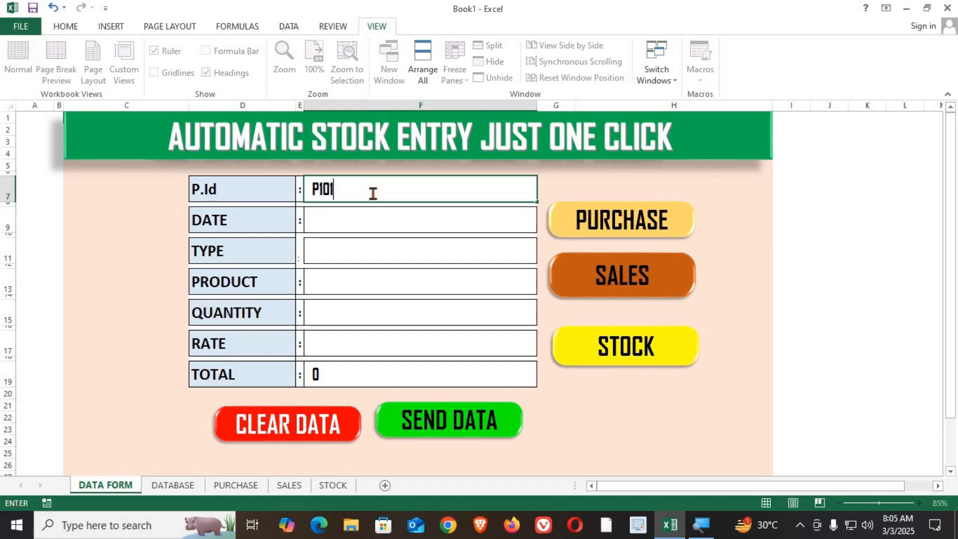
key("Return")
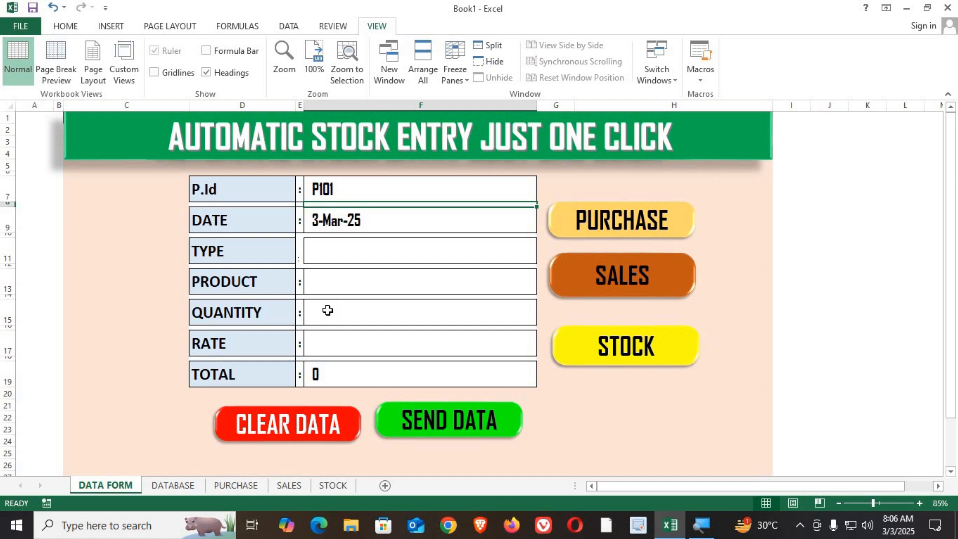
Set the form's TYPE field to SALES from its dropdown list.
left_click(332, 255)
left_click(543, 256)
left_click(434, 268)
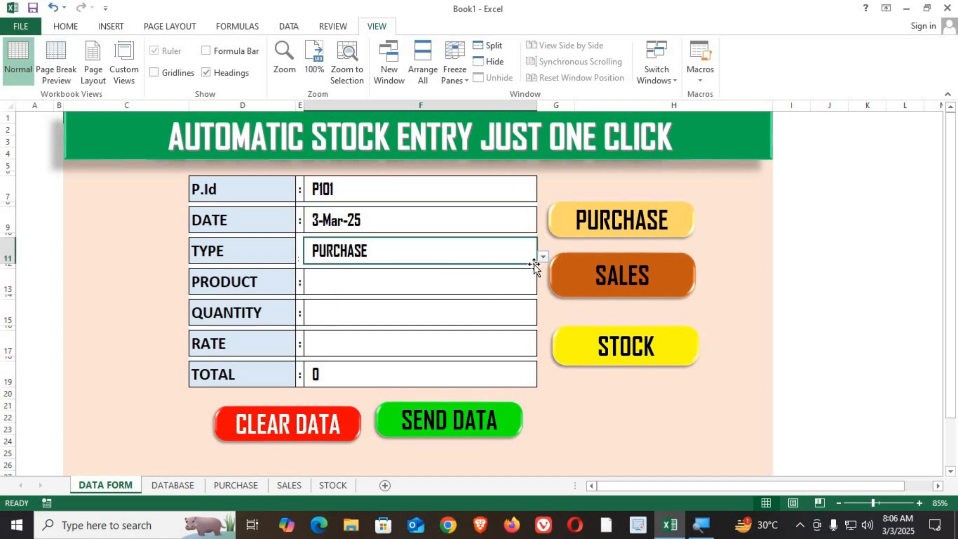
left_click(543, 257)
left_click(460, 277)
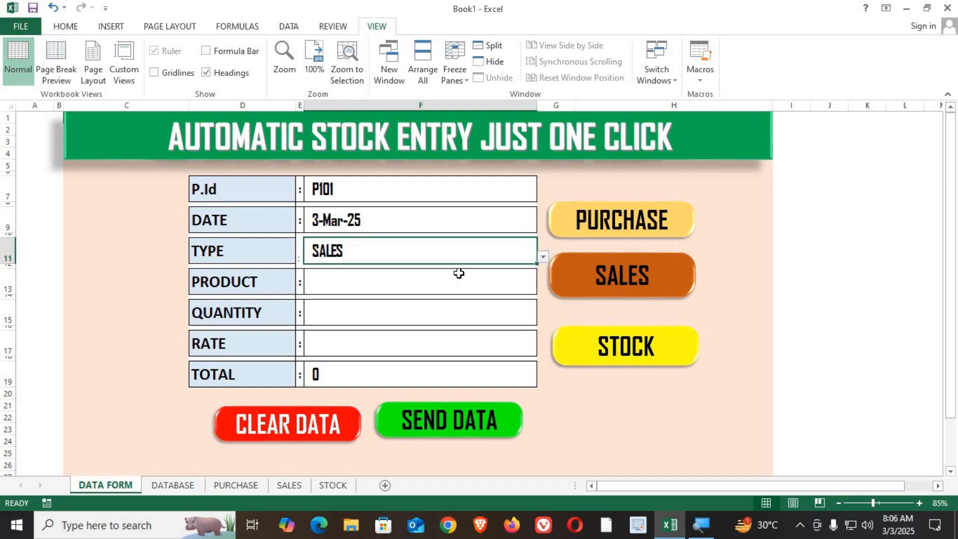
Set the form's PRODUCT field to MONITOR from its dropdown list.
left_click(392, 283)
left_click(543, 288)
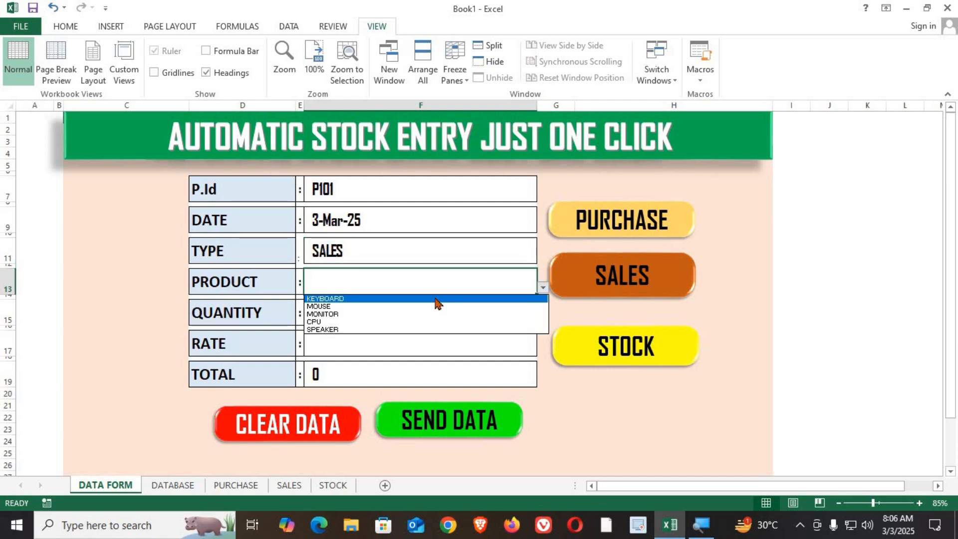
left_click(435, 299)
left_click(542, 287)
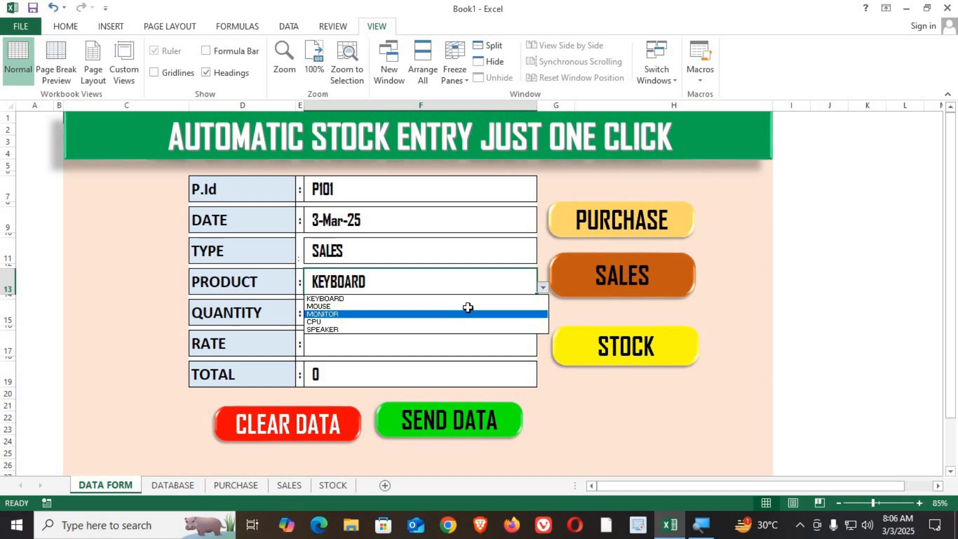
left_click(467, 311)
left_click(543, 288)
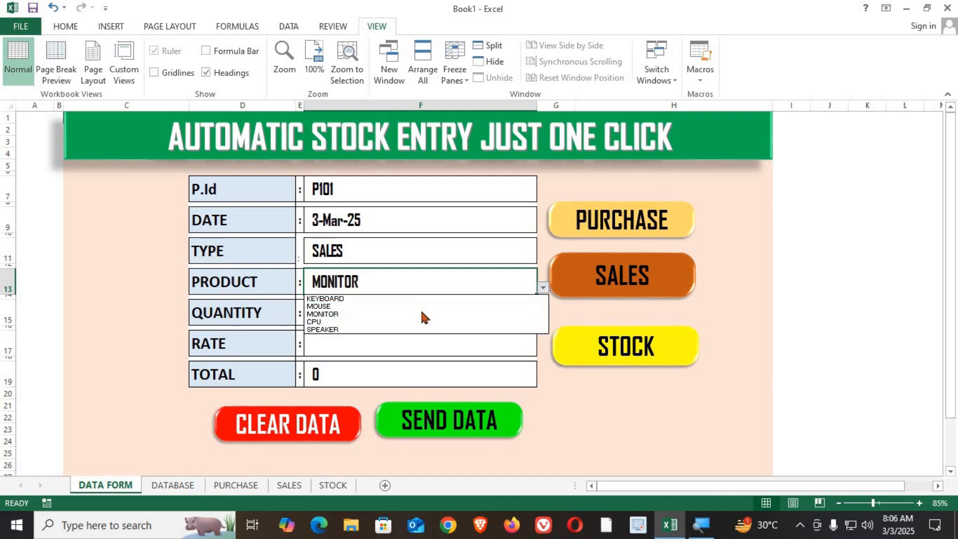
left_click(421, 313)
left_click(379, 312)
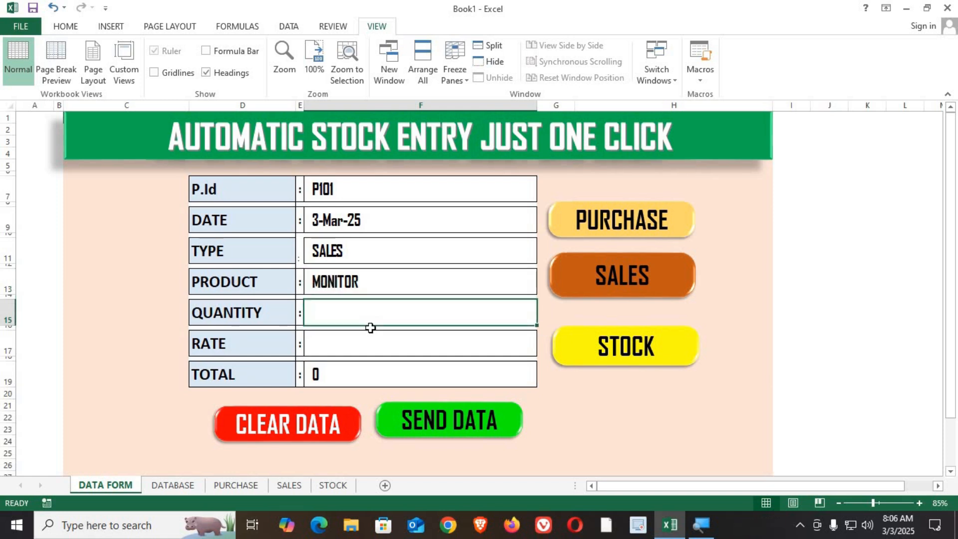
left_click(356, 347)
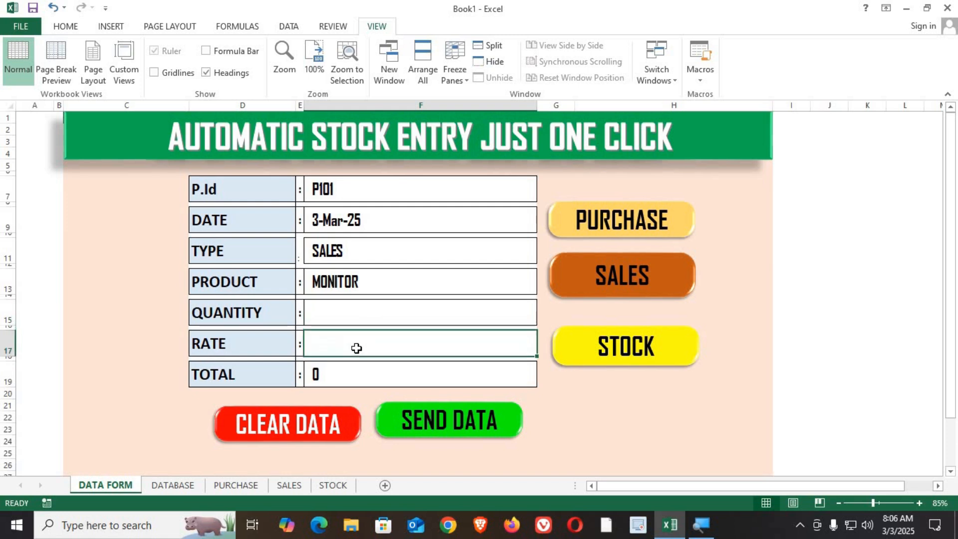
left_click(352, 367)
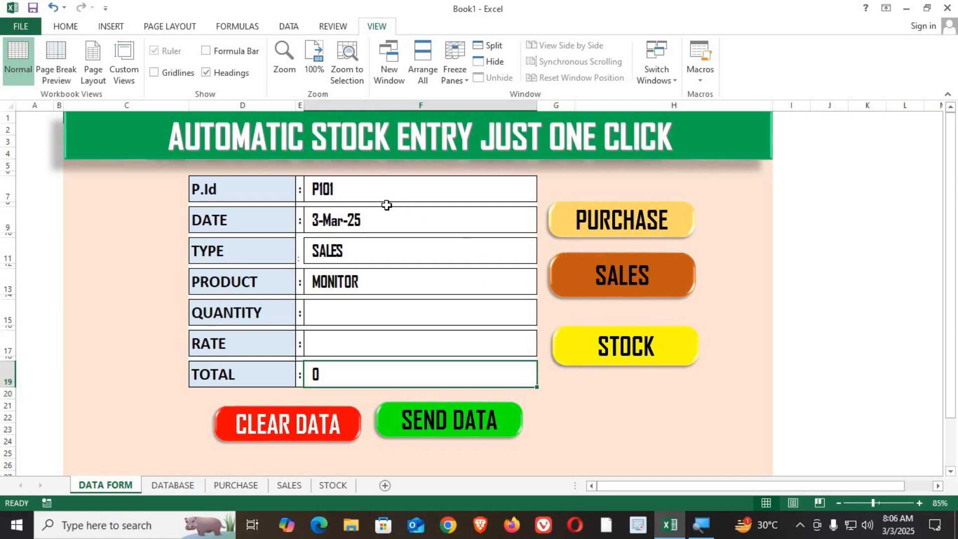
left_click(345, 310)
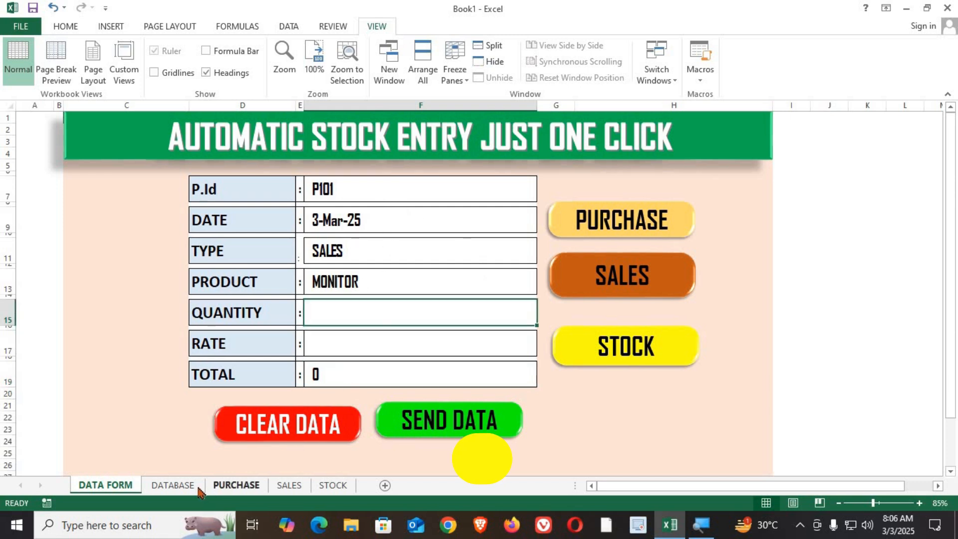
left_click(133, 258)
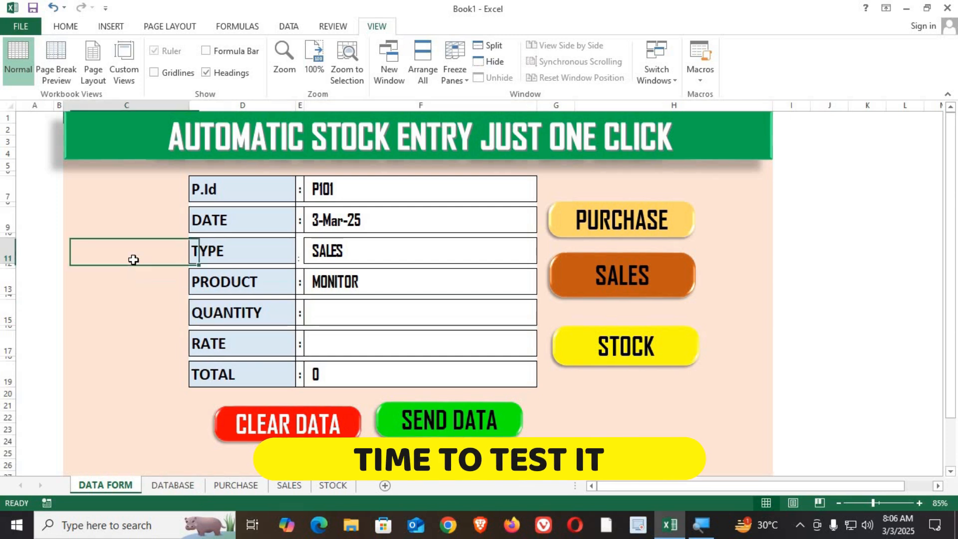
left_click_drag(391, 195, 387, 371)
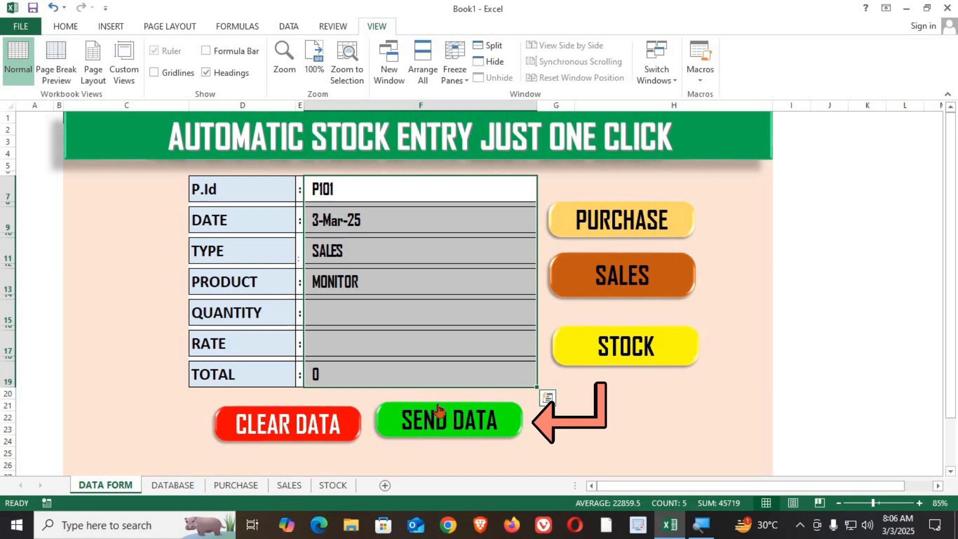
Inspect the column layout of the DATABASE and PURCHASE sheets.
left_click(174, 485)
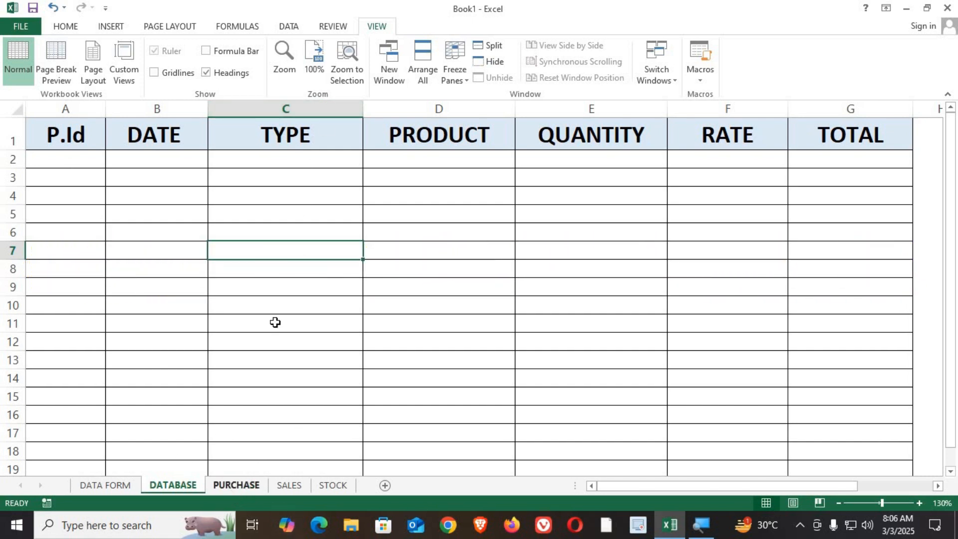
left_click_drag(288, 131, 294, 213)
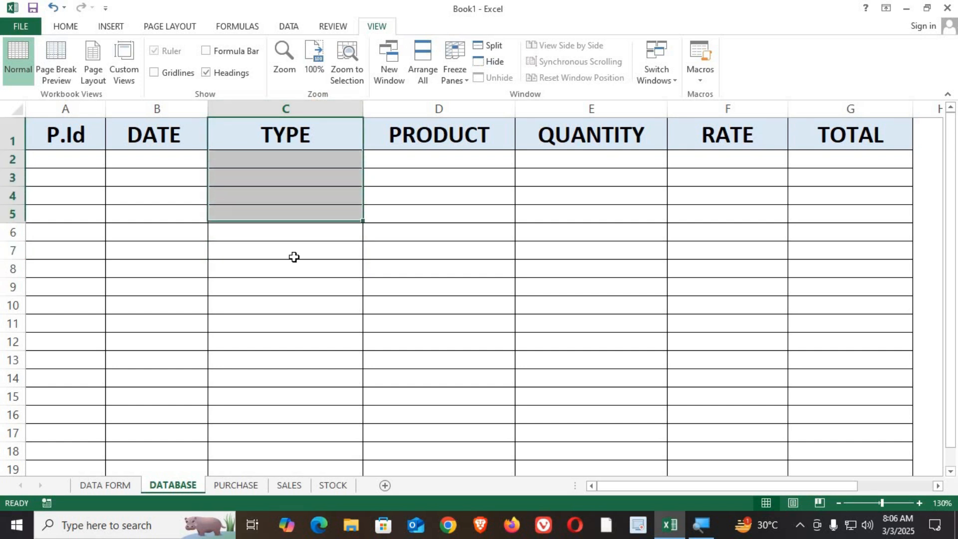
left_click(253, 486)
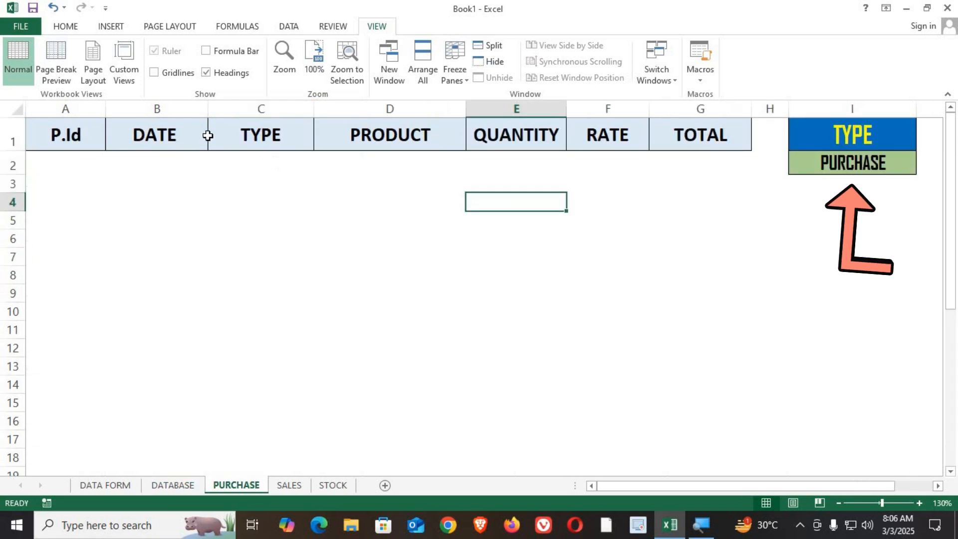
Widen the PRODUCT column on the SALES sheet.
left_click(293, 486)
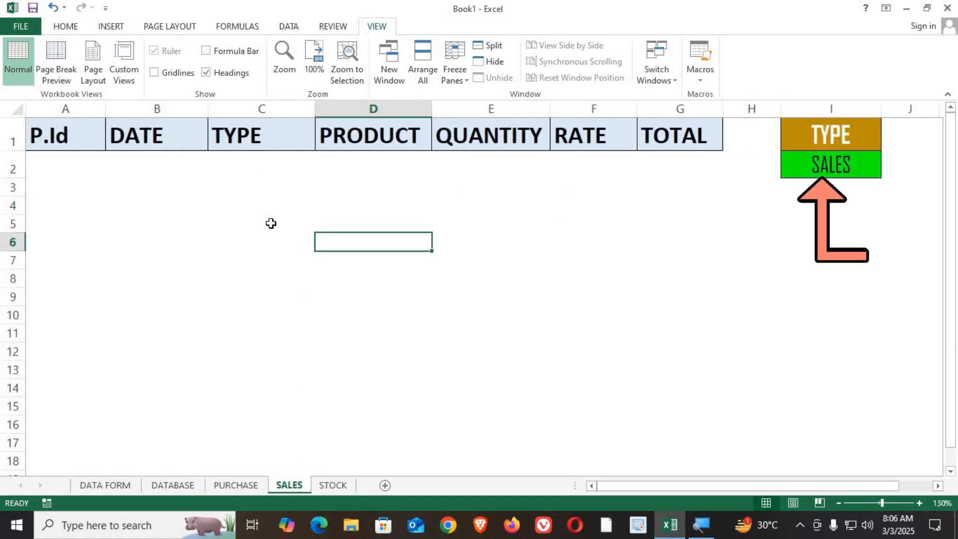
left_click_drag(431, 108, 470, 108)
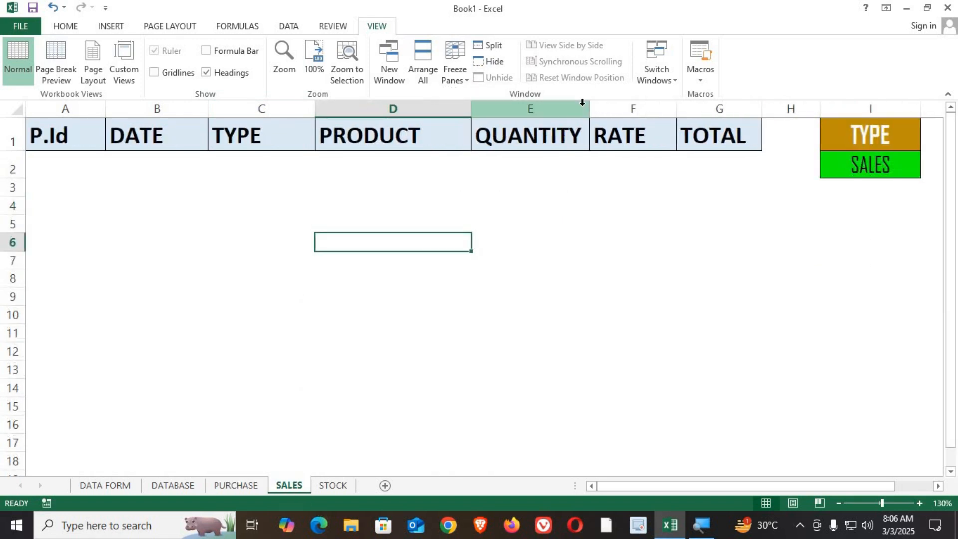
Review the STOCK summary sheet's product rows and quantity columns.
left_click(333, 485)
mouse_move(329, 221)
left_mouse_down()
mouse_move(588, 312)
mouse_move(858, 359)
left_mouse_up()
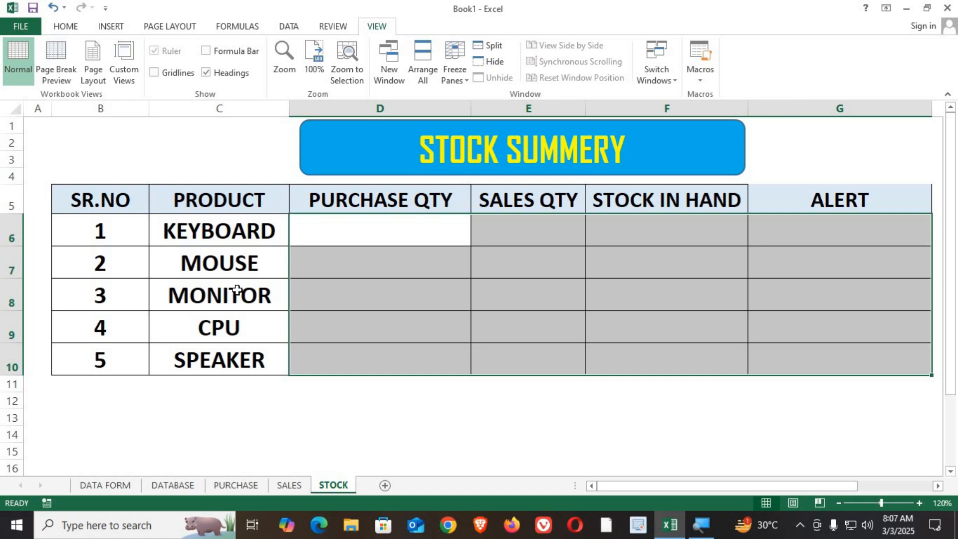
left_click(510, 222)
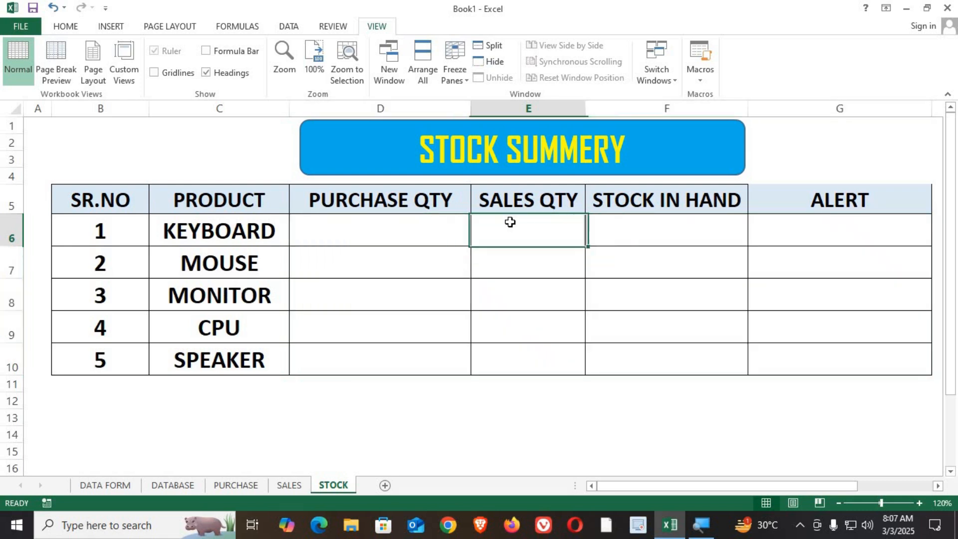
left_click(357, 230)
left_click(541, 232)
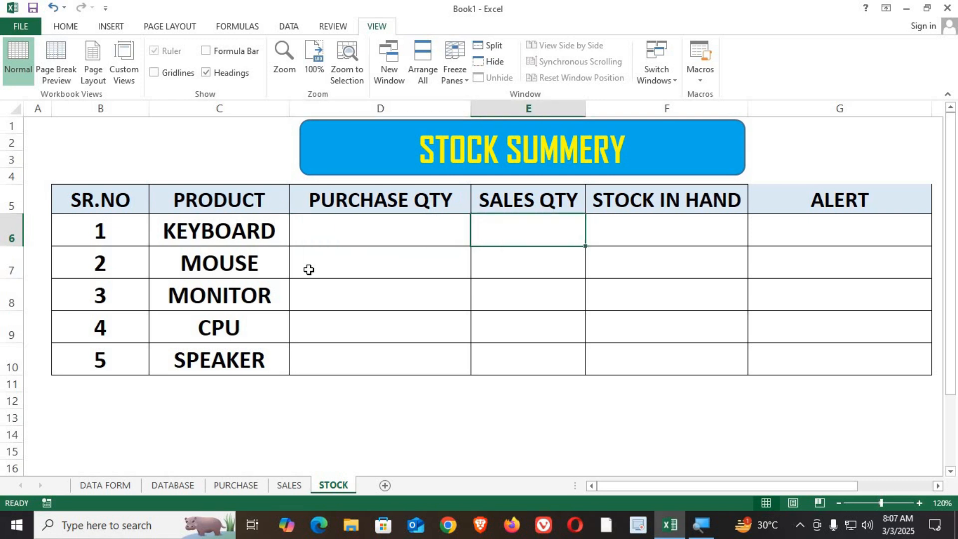
left_click(308, 269)
left_click(528, 272)
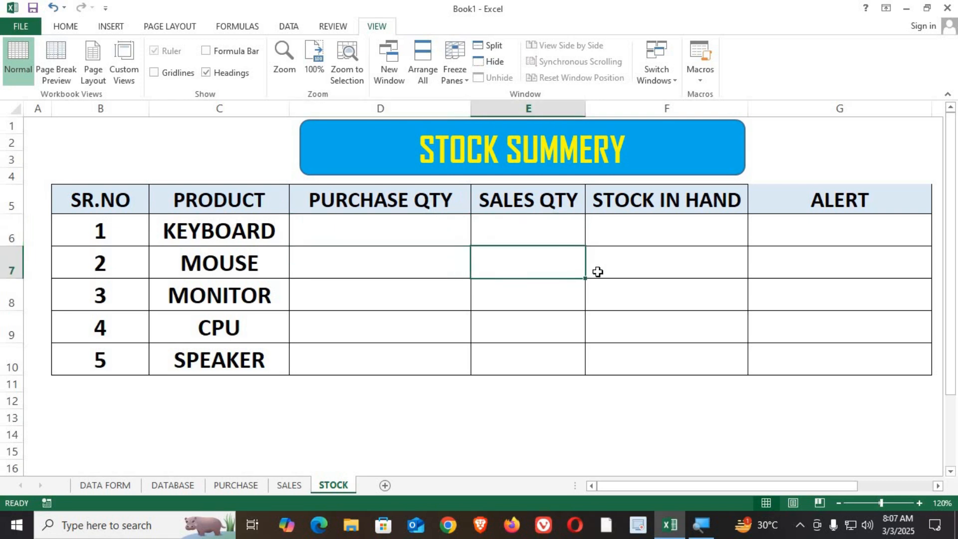
left_click(636, 232)
left_click(629, 263)
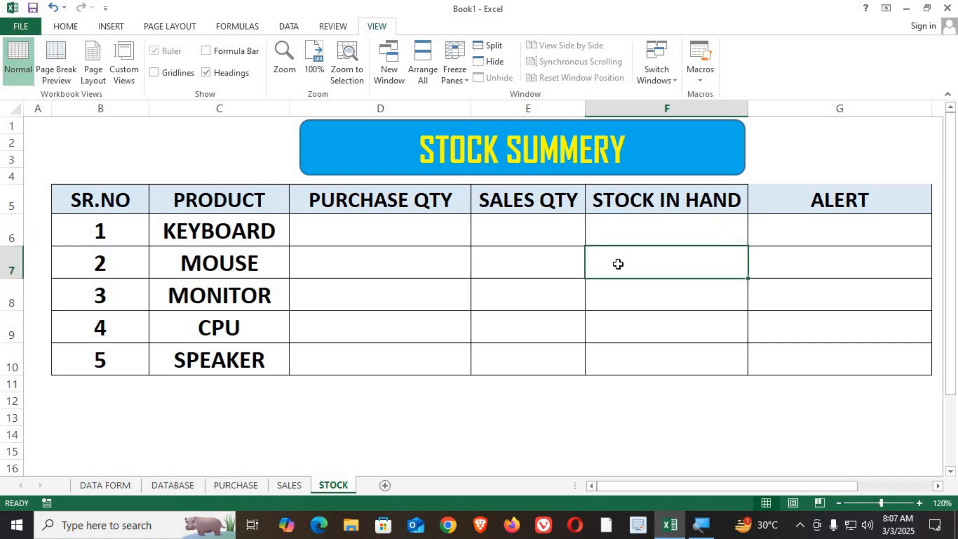
Flip through the DATA FORM, DATABASE, SALES and PURCHASE sheets.
left_click(111, 488)
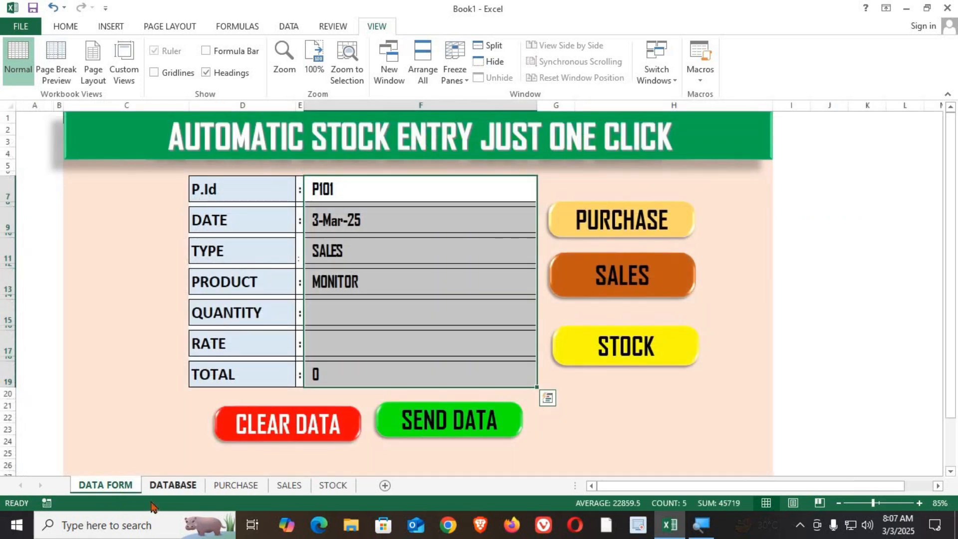
left_click(174, 484)
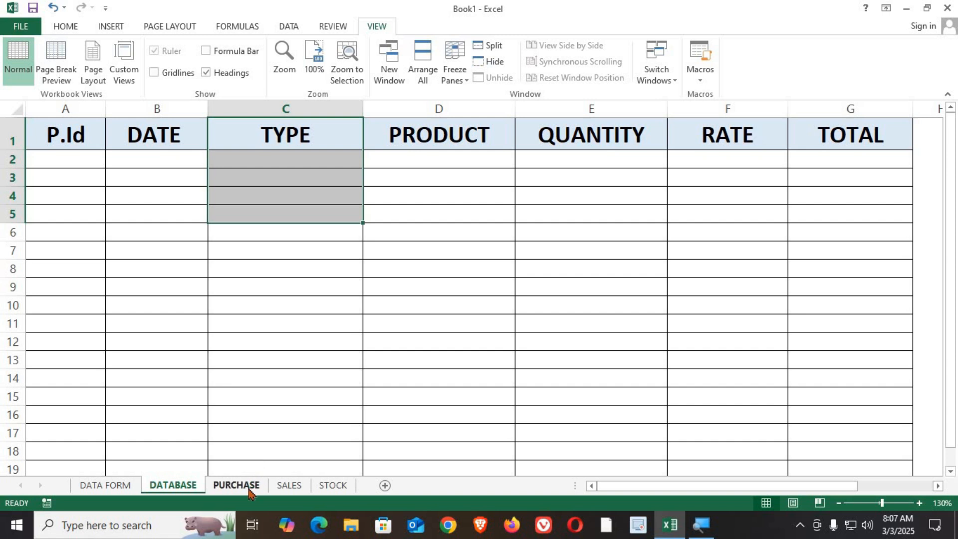
left_click(289, 485)
left_click(238, 486)
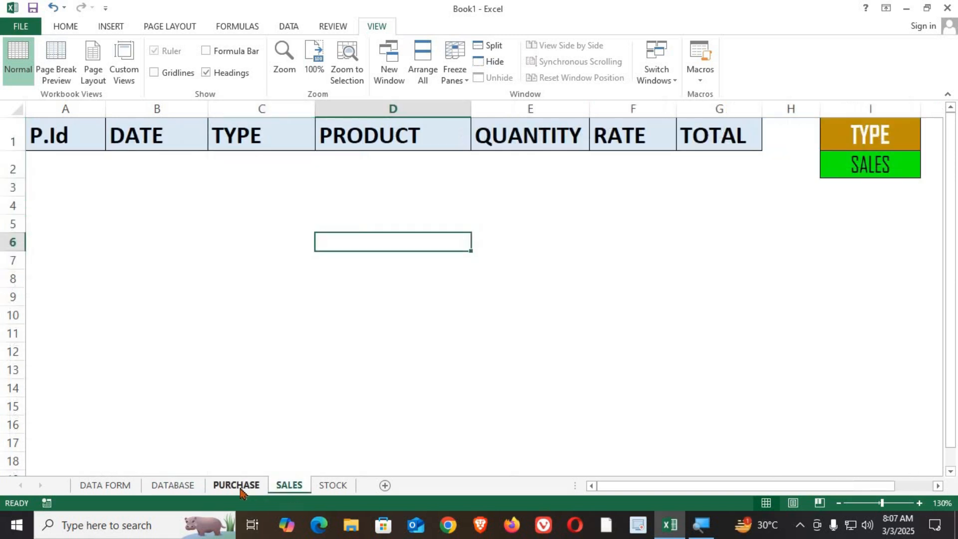
Return to the DATA FORM and enter a quantity of 20 and a rate of 1500.
left_click(285, 486)
left_click(333, 486)
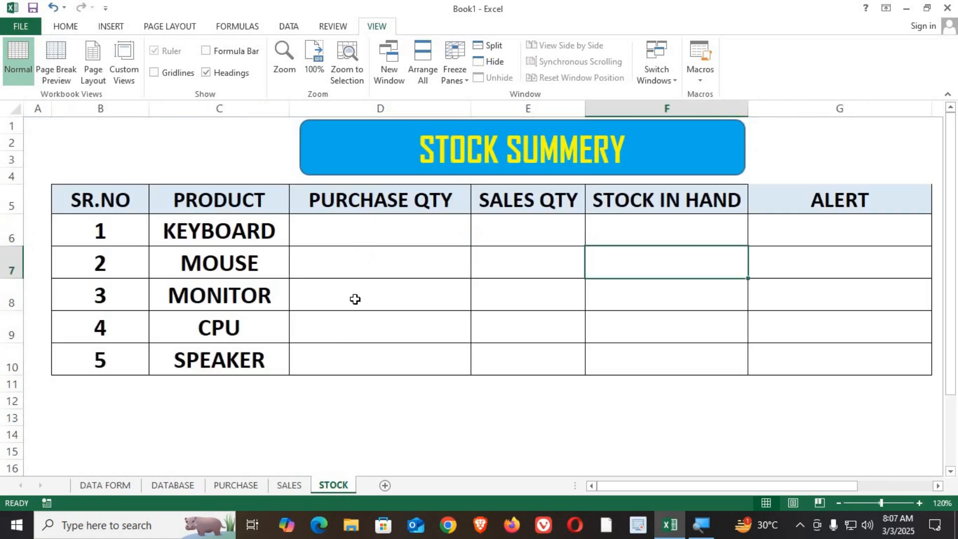
left_click(105, 485)
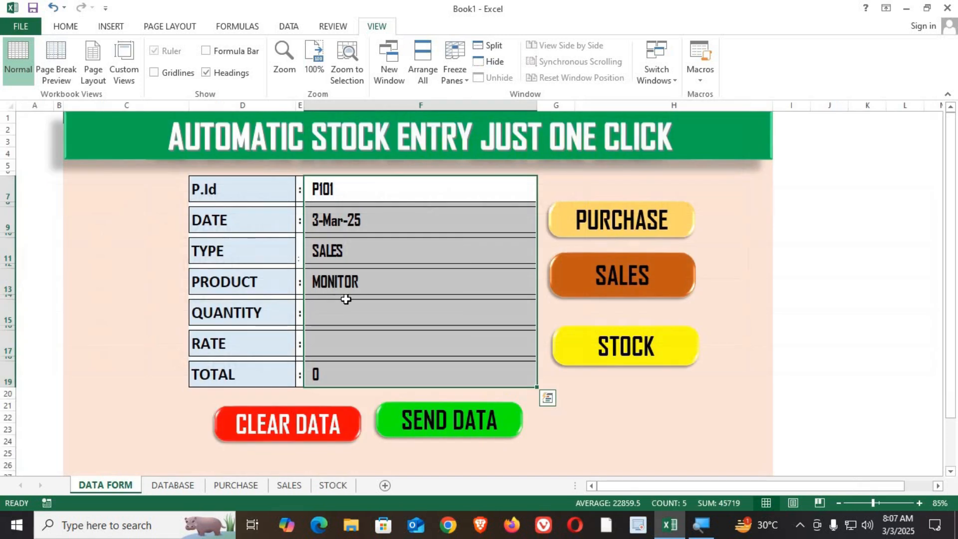
left_click(394, 319)
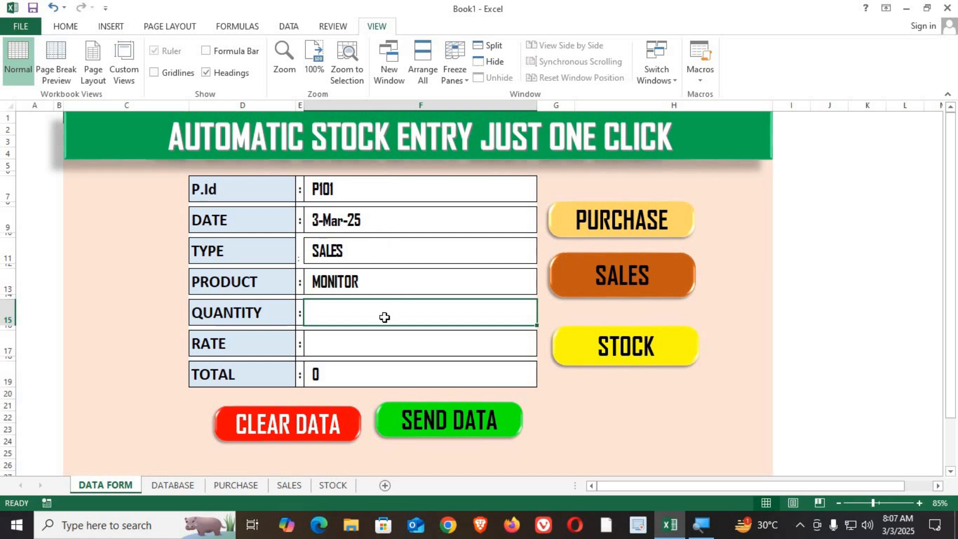
type("20")
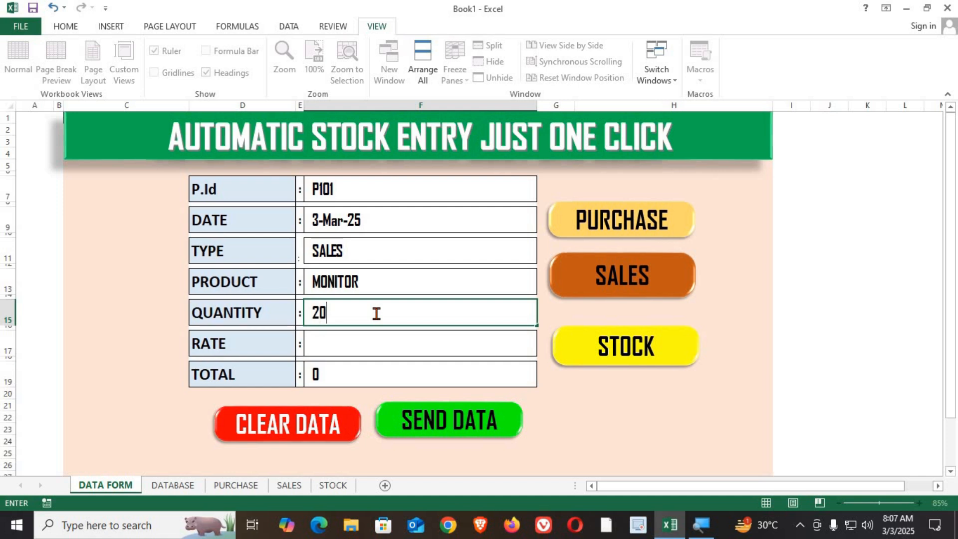
key("Return")
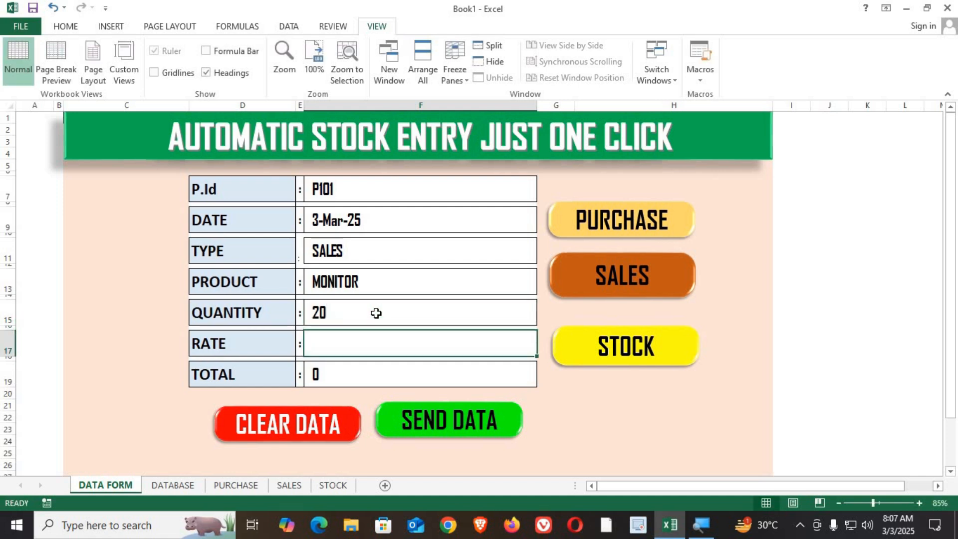
type("1500")
key("Return")
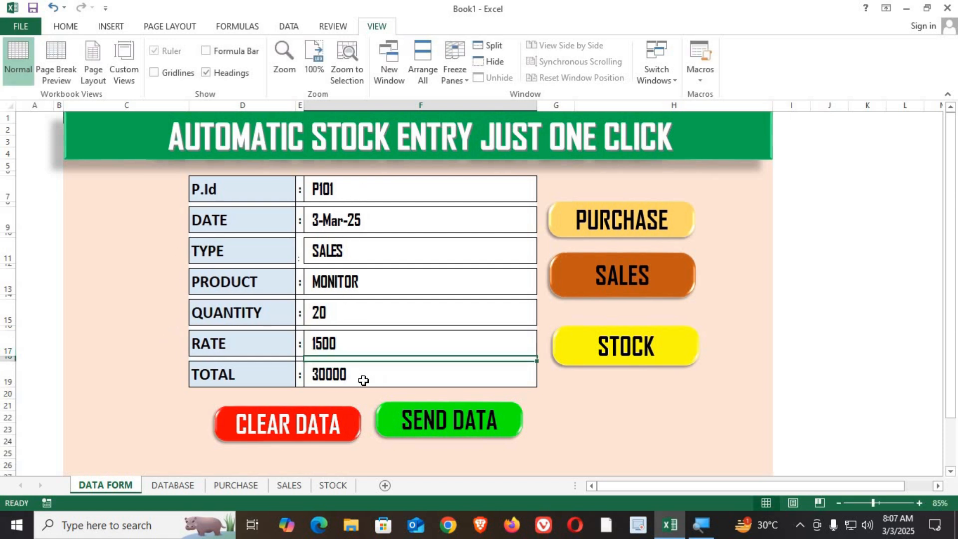
Review the DATA FORM's entered values from P.Id down to TOTAL.
key("Up")
key("Up")
key("Up")
key("Up")
key("Up")
key("Up")
key("Up")
key("Up")
key("Up")
key("Up")
key("Up")
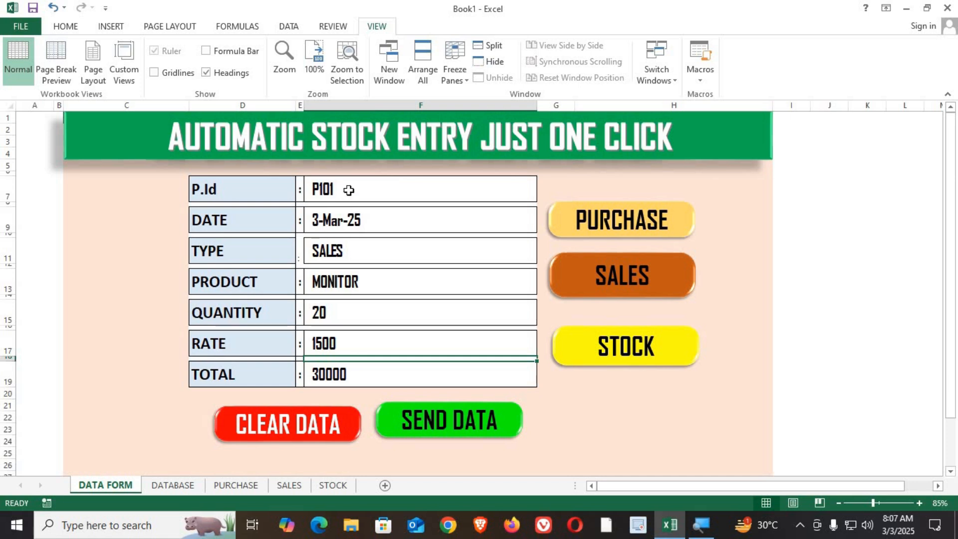
left_click(175, 489)
left_click(129, 258)
left_click(85, 385)
key("Down")
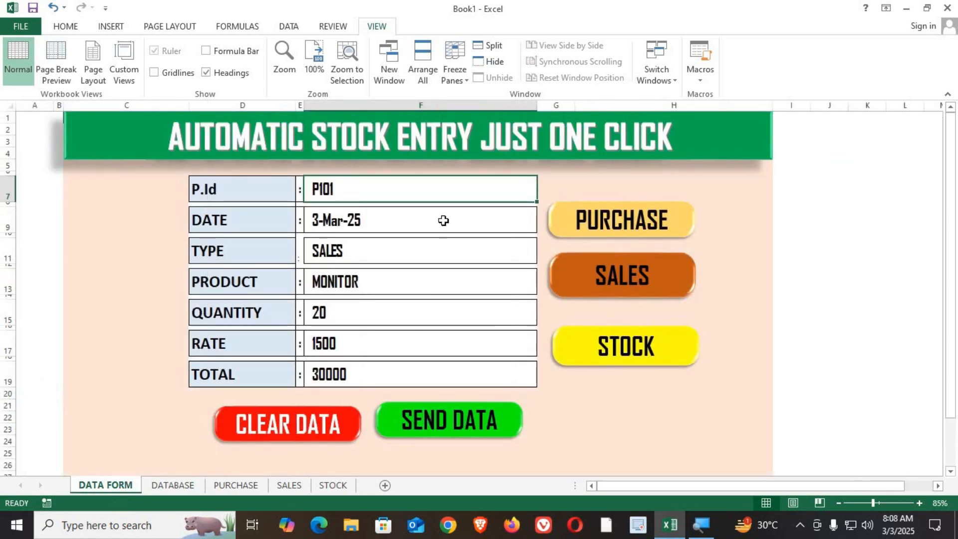
left_click_drag(389, 189, 379, 375)
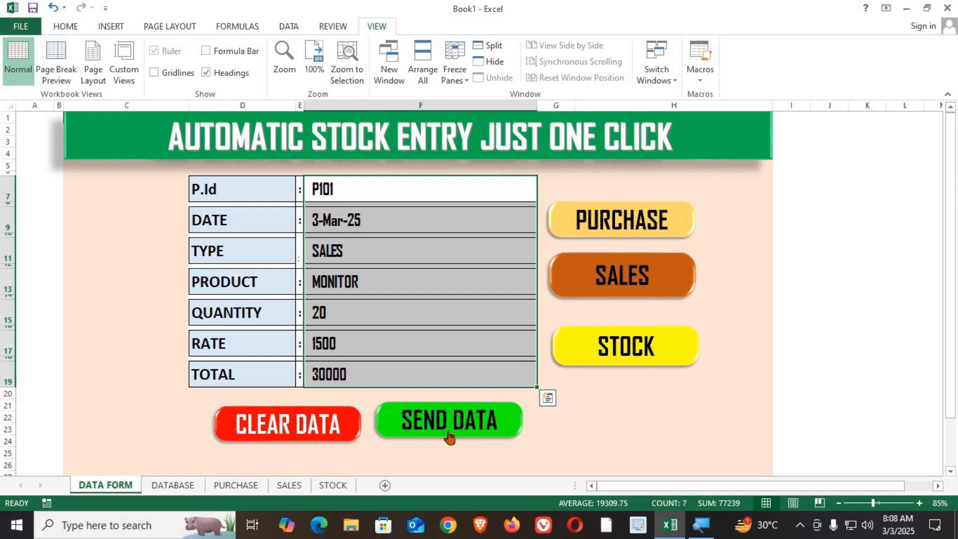
left_click(592, 417)
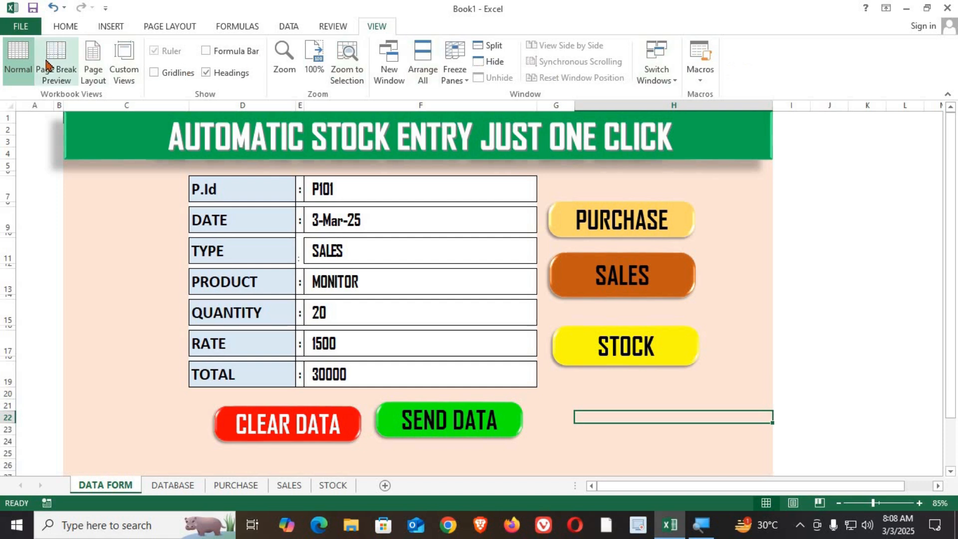
Enable the Developer tab through the ribbon customization options.
right_click(749, 64)
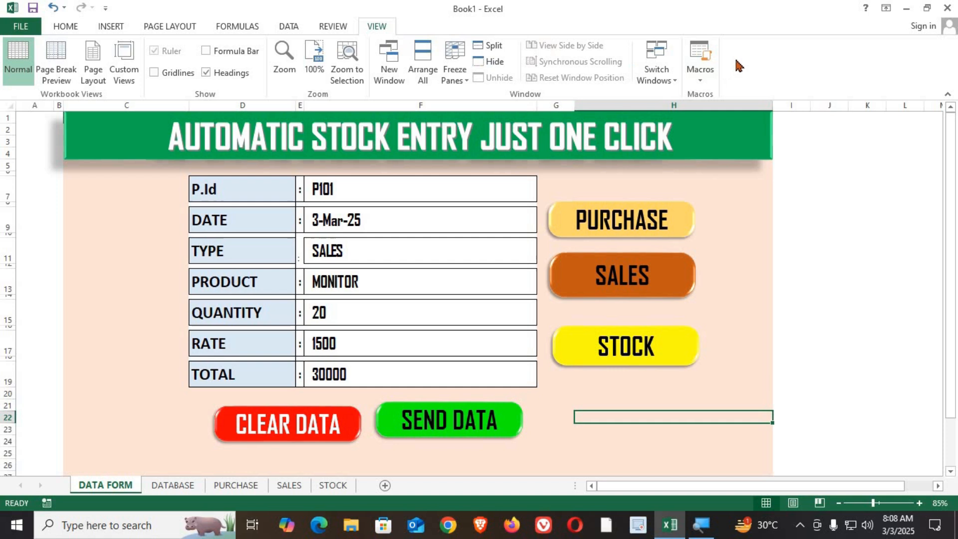
right_click(822, 7)
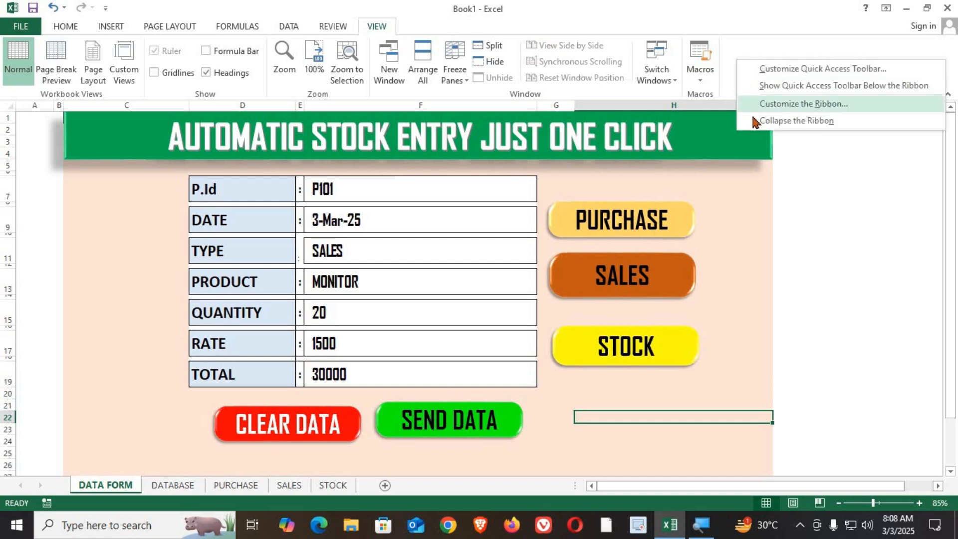
left_click(778, 104)
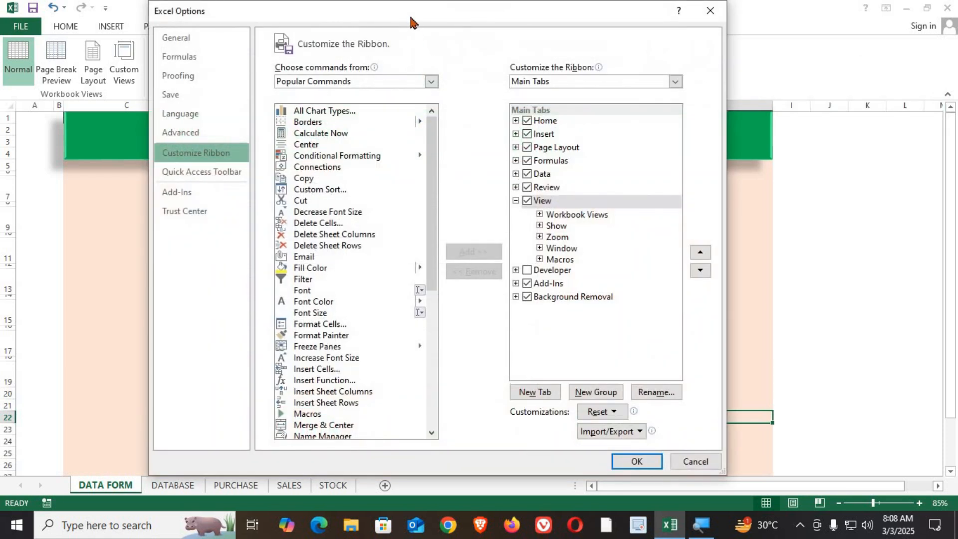
left_click_drag(411, 22, 407, 61)
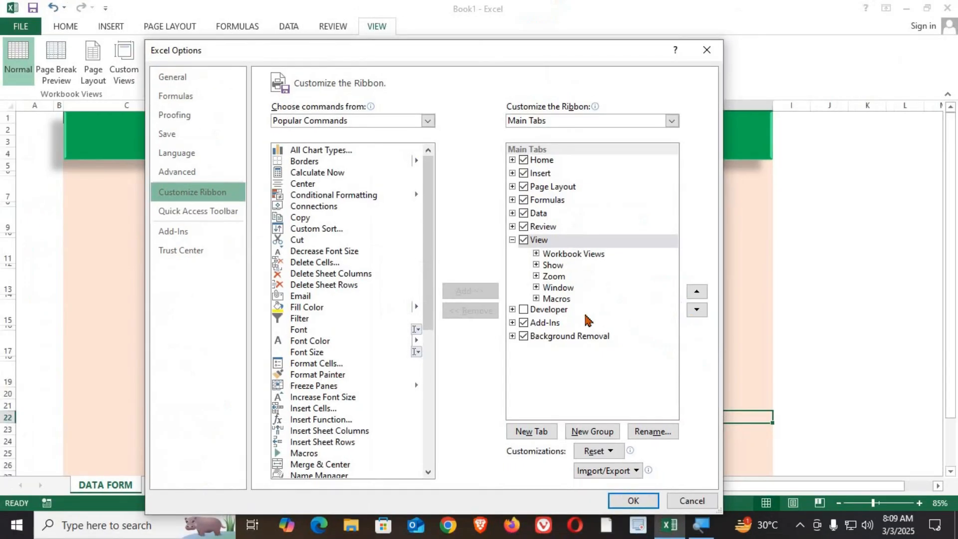
left_click(524, 311)
left_click(632, 499)
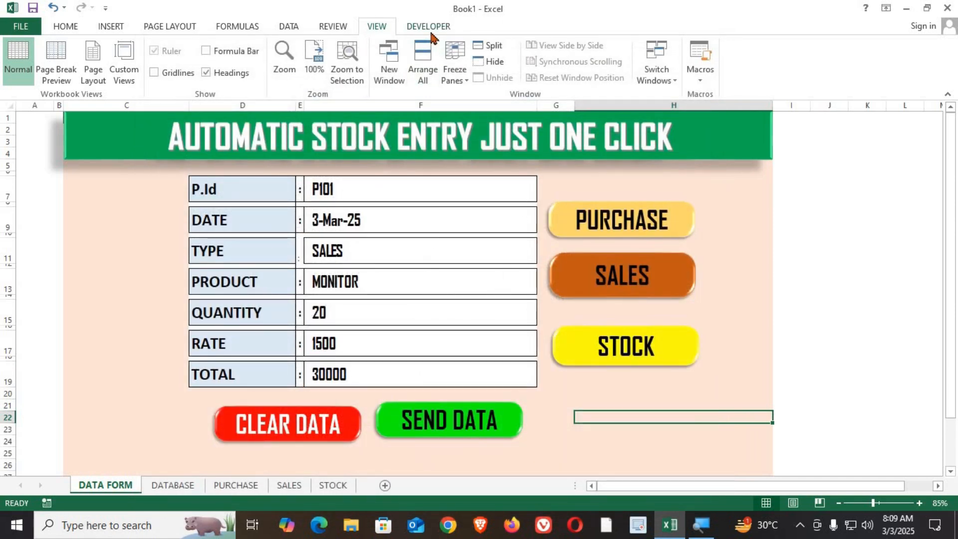
Start recording a new macro named DATABASE stored in this workbook.
left_click(429, 28)
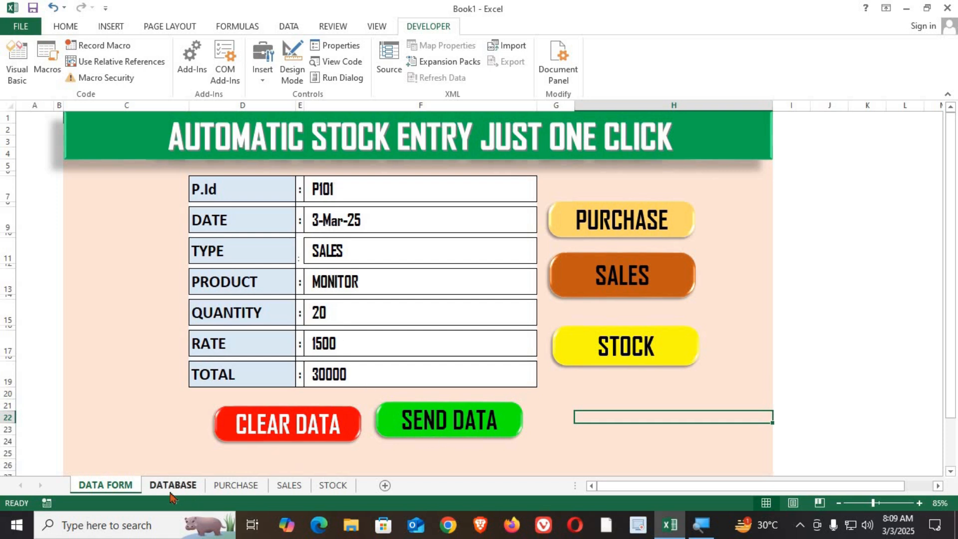
left_click(90, 47)
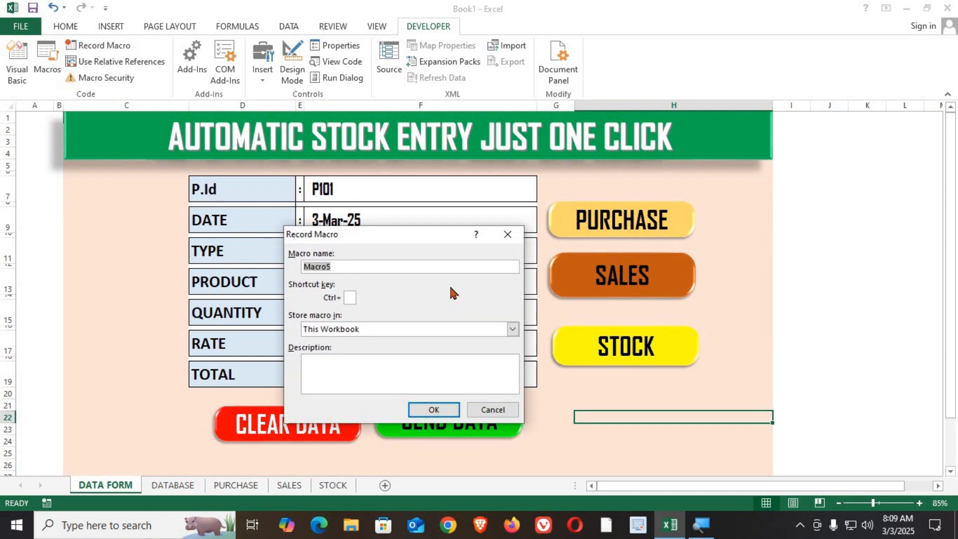
type("DA")
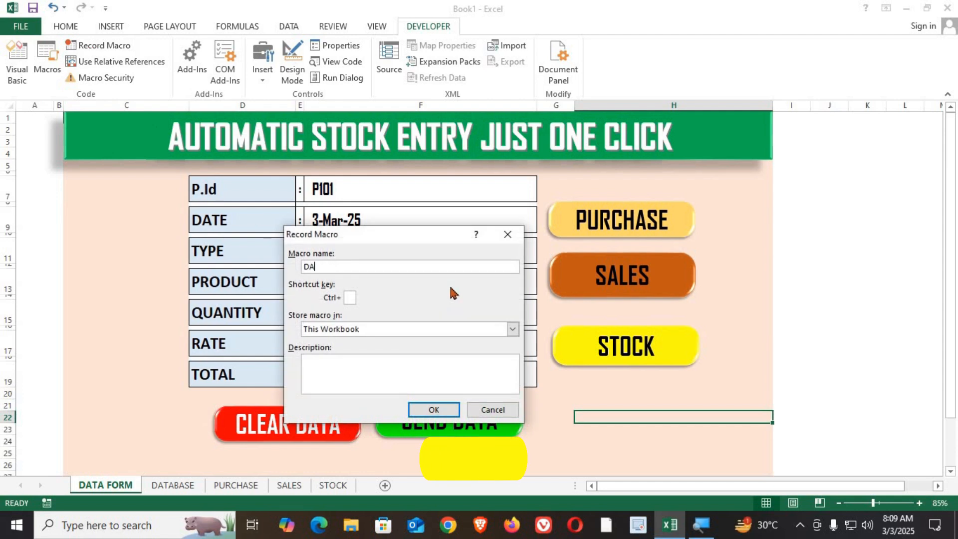
type("TABASE")
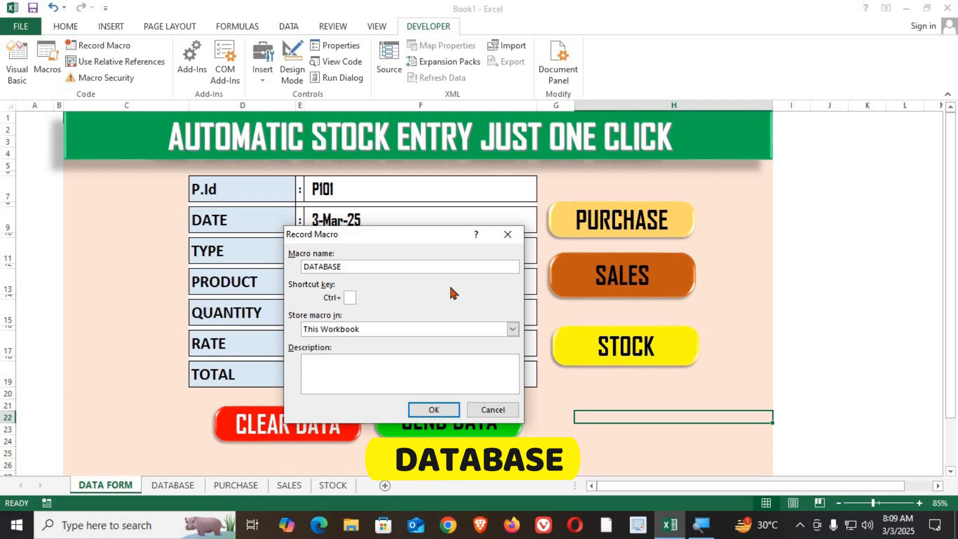
left_click(434, 409)
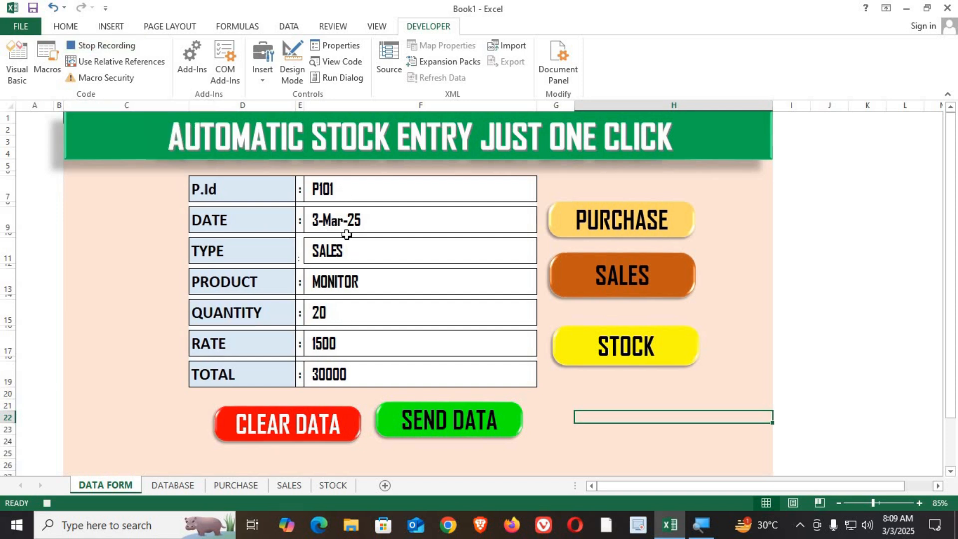
Select the DATA FORM's value cells from P.Id to TOTAL and copy them.
left_click(342, 185)
left_click(339, 218, "ctrl")
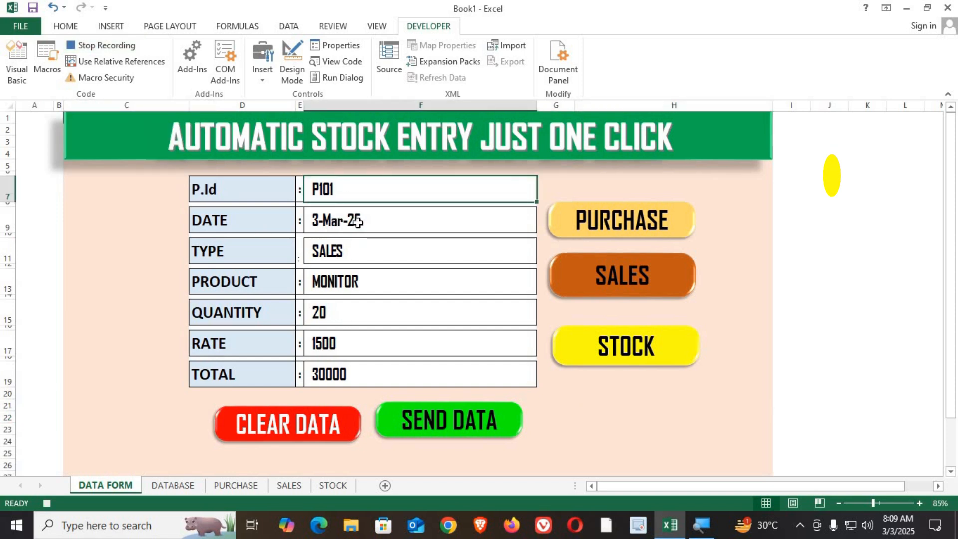
left_click(357, 252, "ctrl")
left_click(361, 281, "ctrl")
left_click(357, 312, "ctrl")
left_click(355, 344, "ctrl")
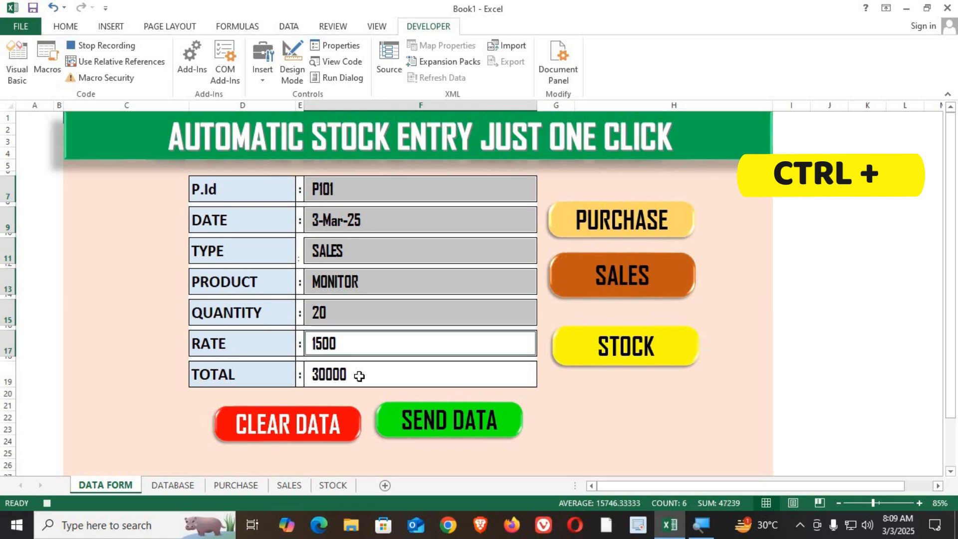
left_click(361, 374, "ctrl")
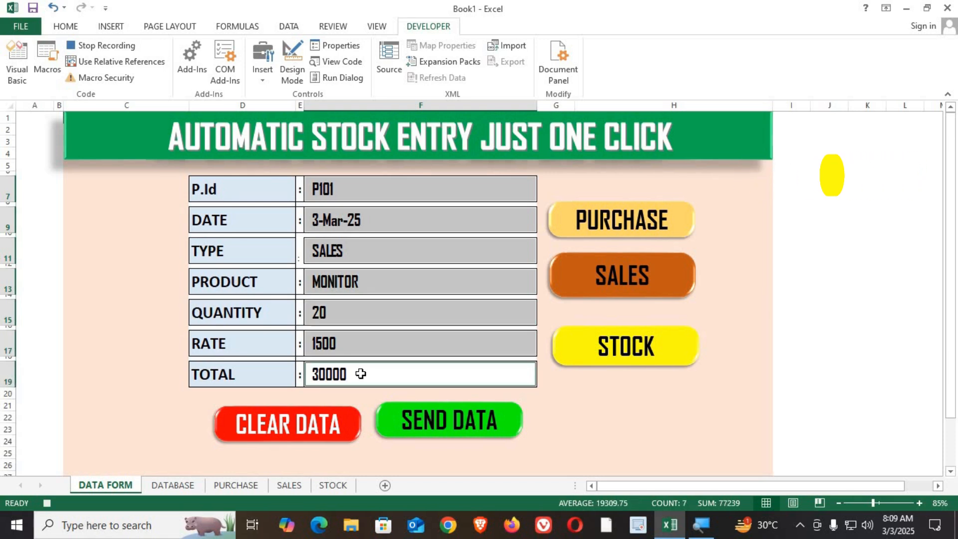
key("ctrl+c")
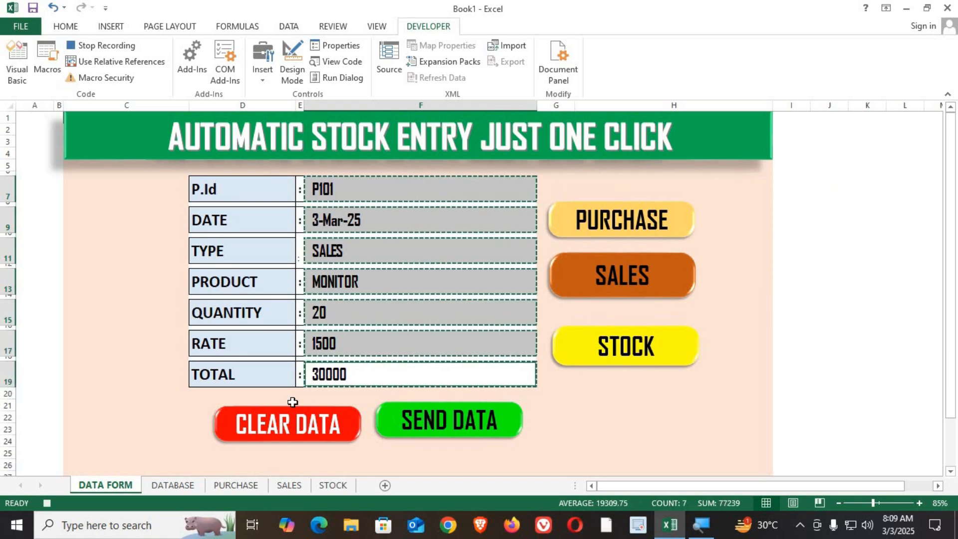
On the DATABASE sheet, go to A1, turn on relative references and move down to cell A2.
left_click(178, 486)
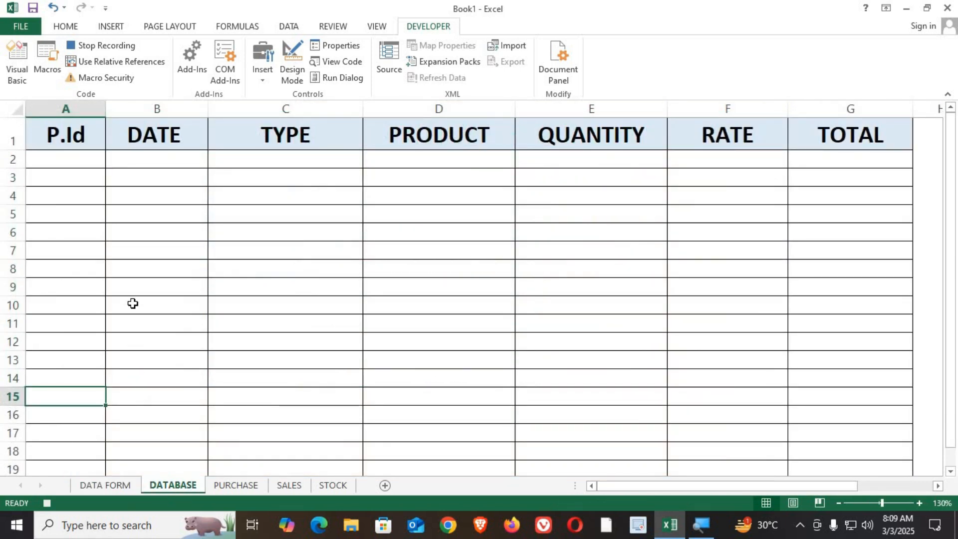
key("ctrl+Home")
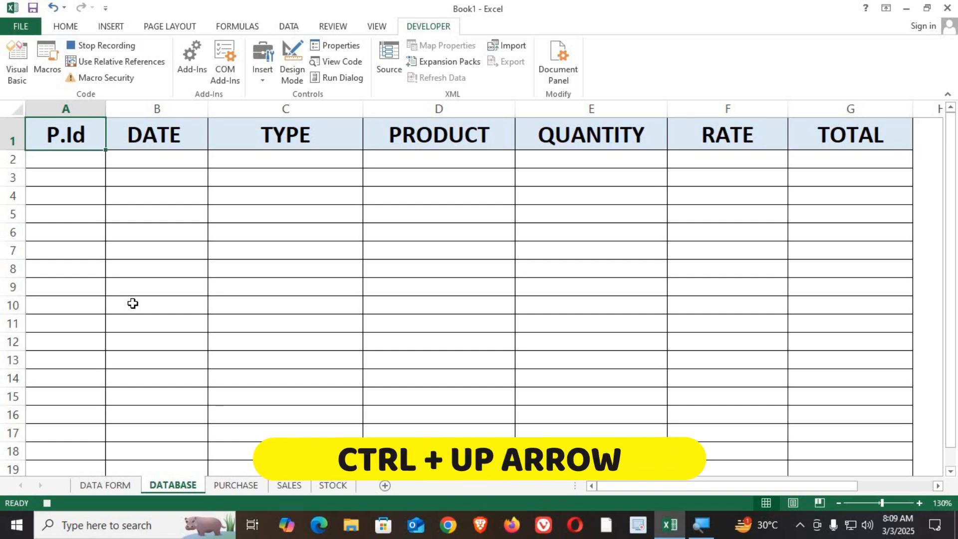
left_click(119, 67)
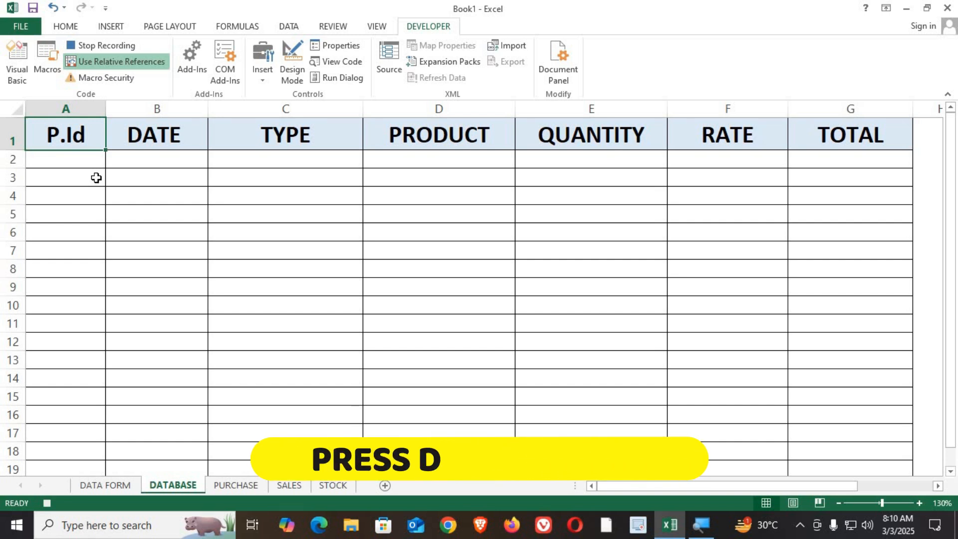
key("Down")
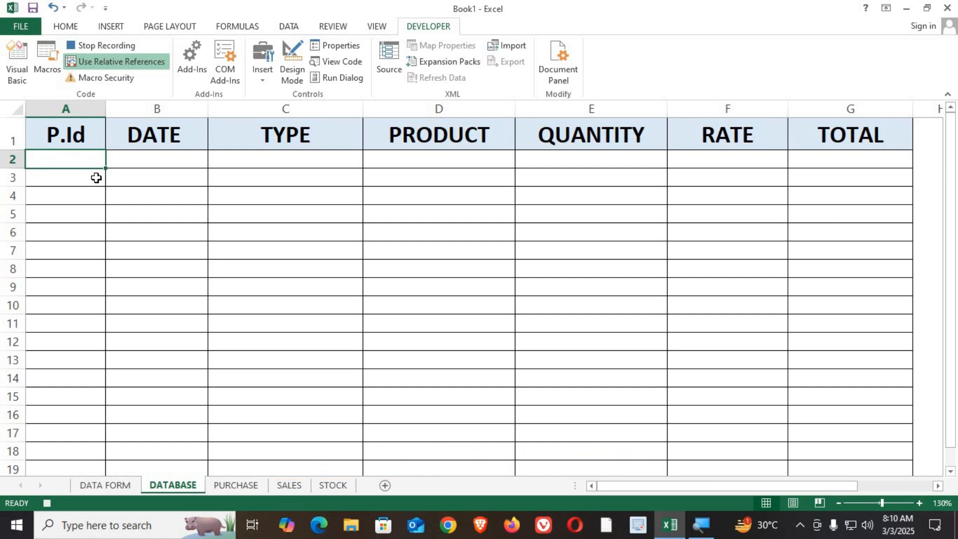
Paste the copied form data into row 2 as values with Transpose enabled.
key("ctrl+alt+v")
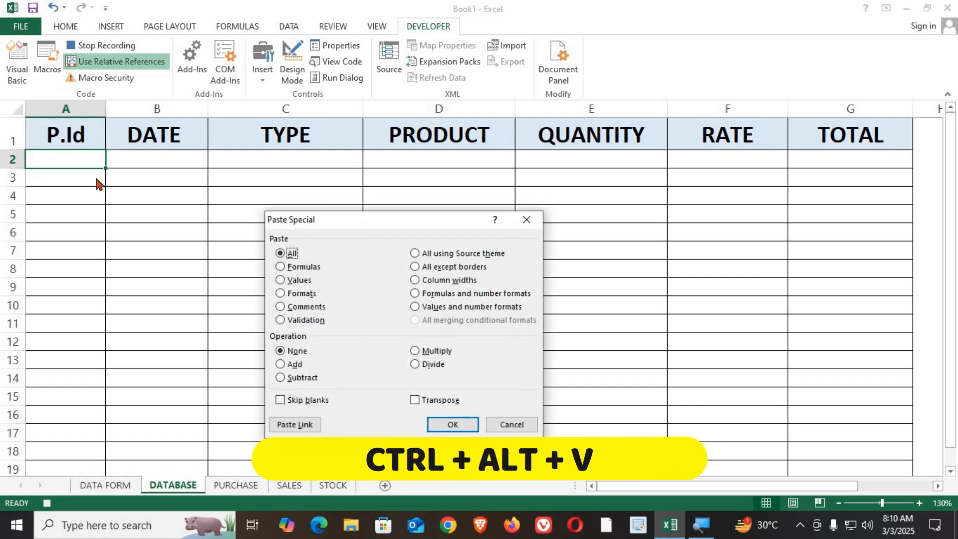
left_click_drag(374, 227, 284, 205)
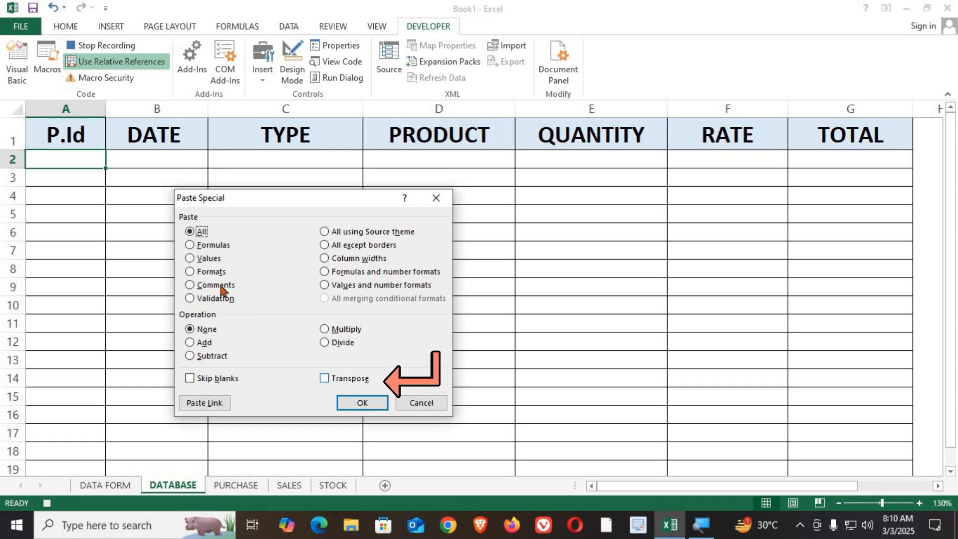
left_click(191, 257)
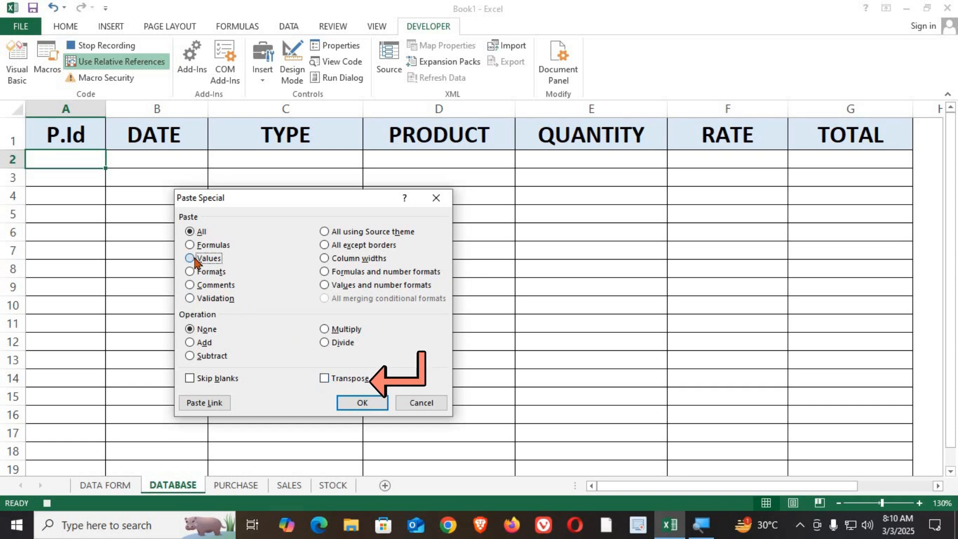
left_click(335, 379)
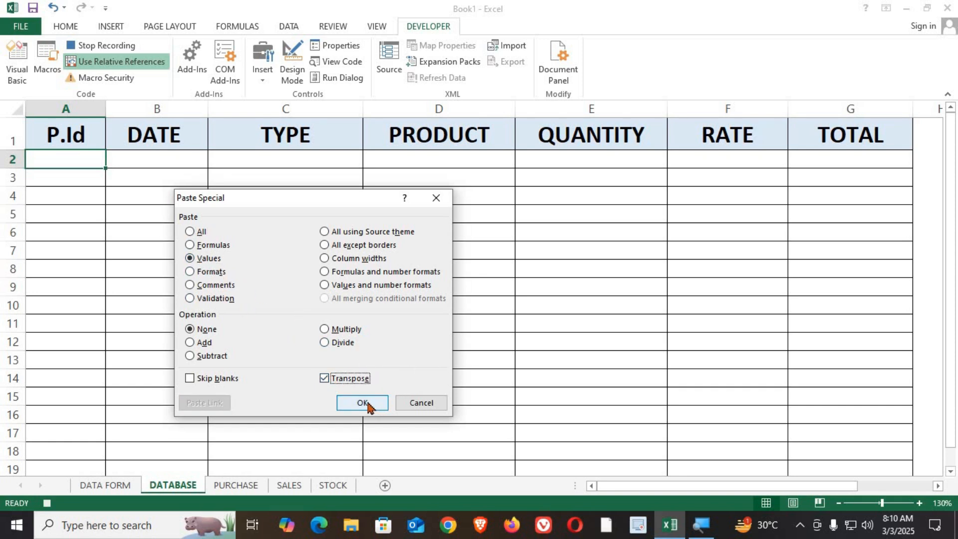
left_click(363, 403)
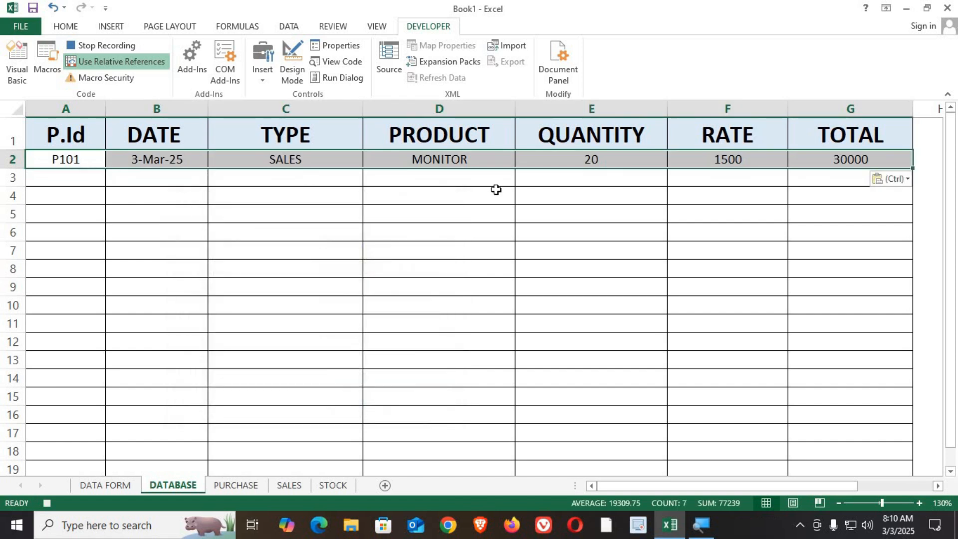
Select cell A3 and turn relative references off.
left_click(52, 178)
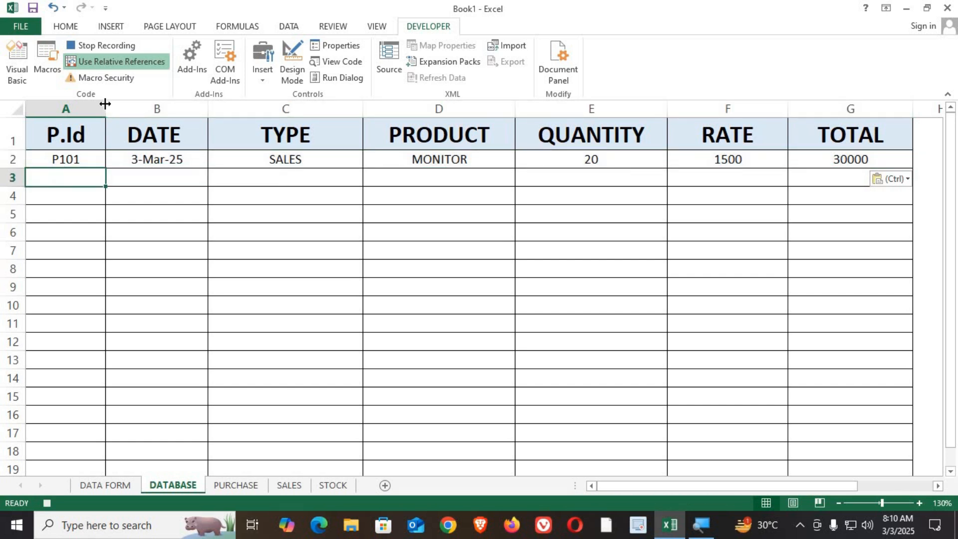
left_click(116, 66)
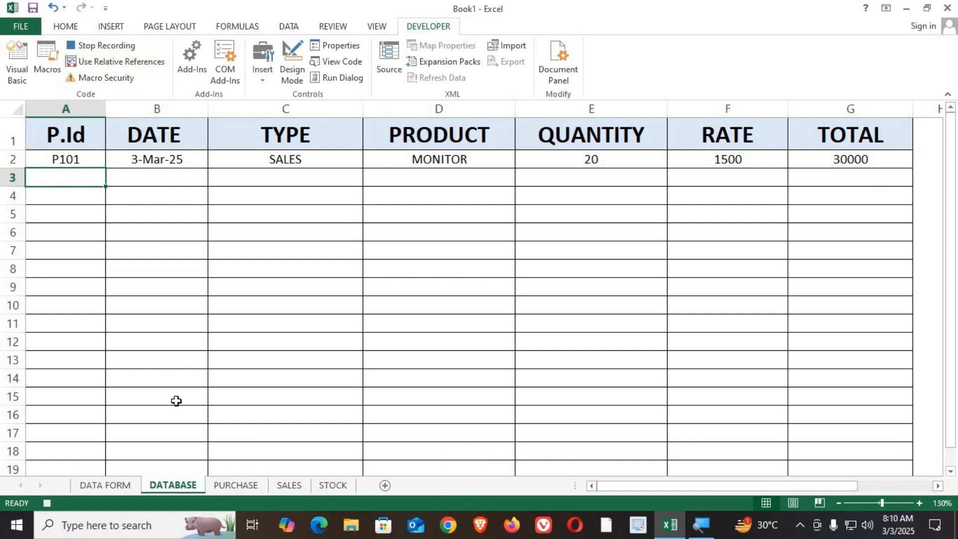
On the DATA FORM, clear the entries in the P.Id through RATE fields.
left_click(118, 487)
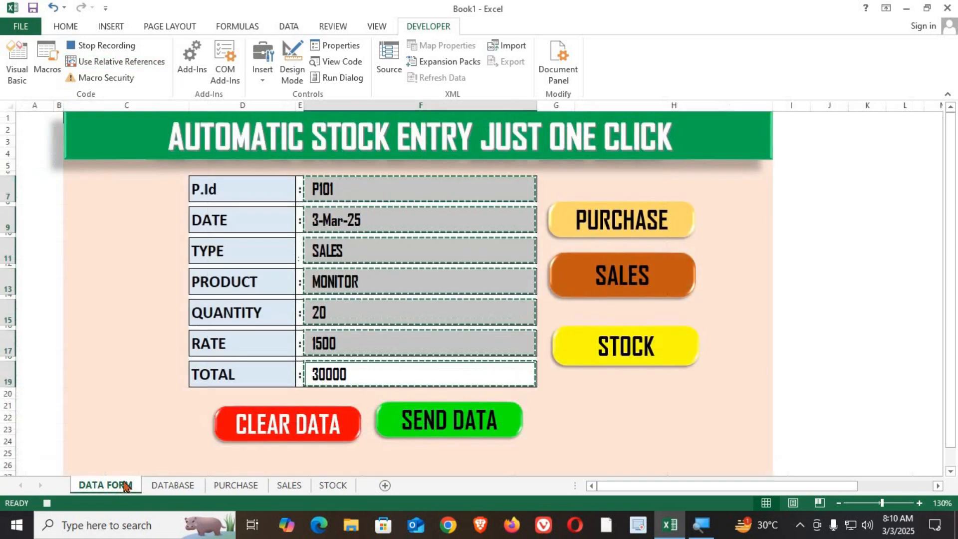
left_click(392, 184)
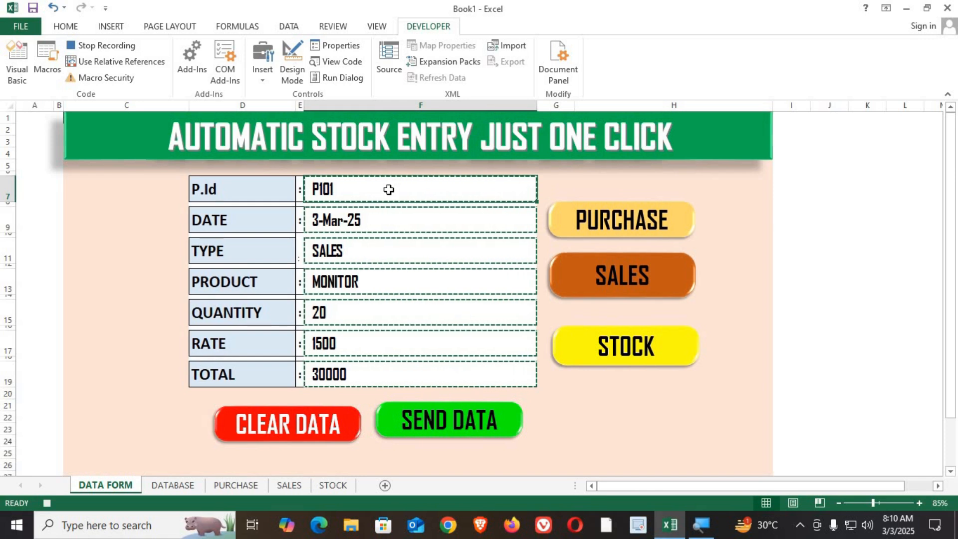
key("Delete")
left_click(373, 219)
key("Delete")
left_click(354, 259)
key("Delete")
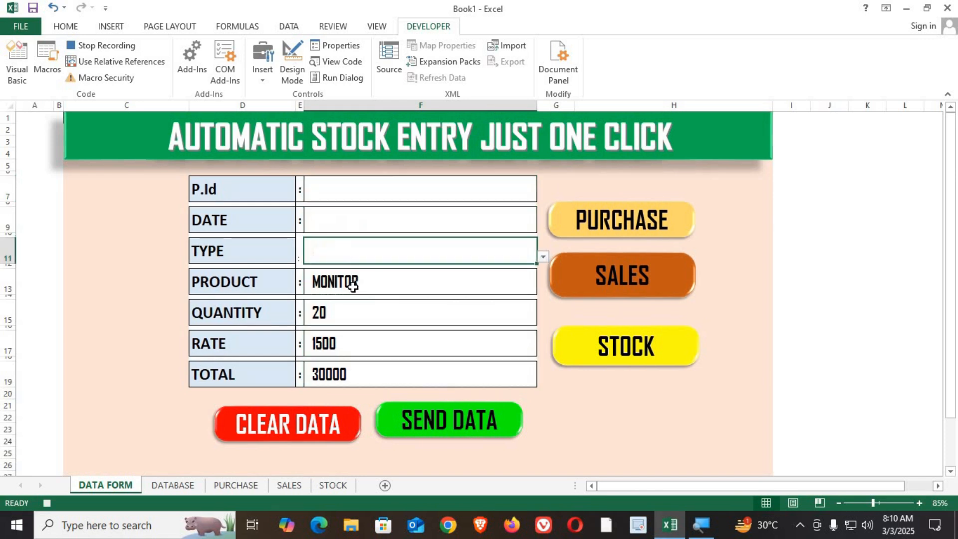
left_click(353, 283)
key("Delete")
left_click(350, 310)
key("Delete")
left_click(343, 343)
key("Delete")
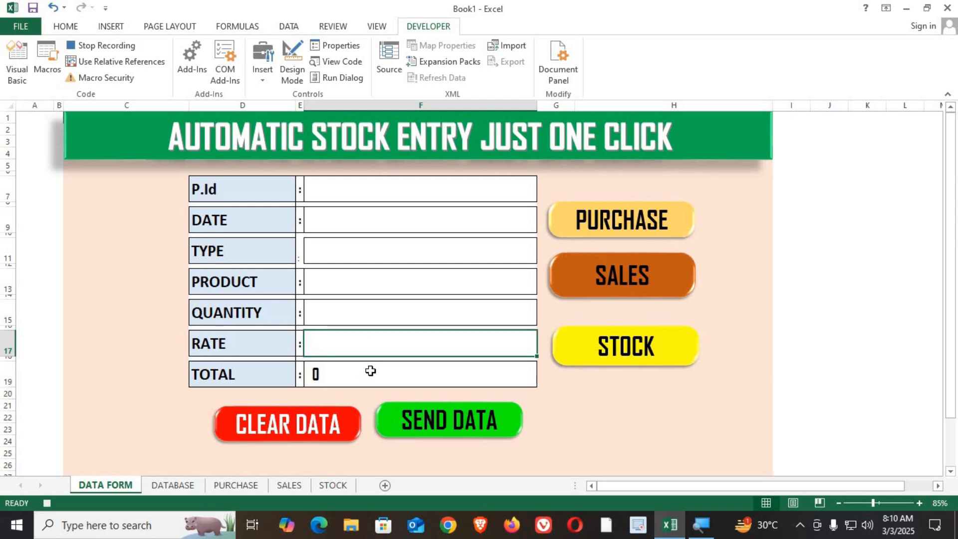
Select the P.Id cell and stop the macro recording.
left_click(347, 189)
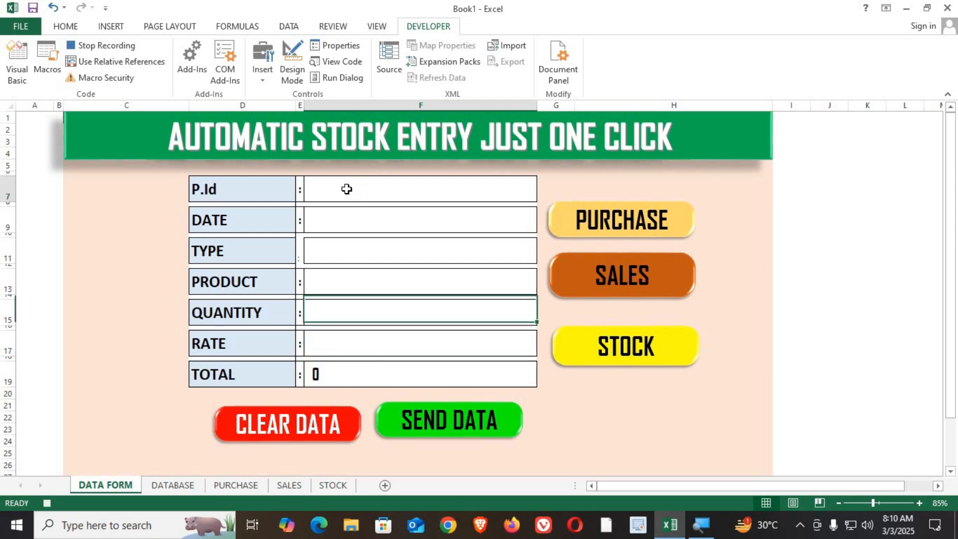
left_click(105, 47)
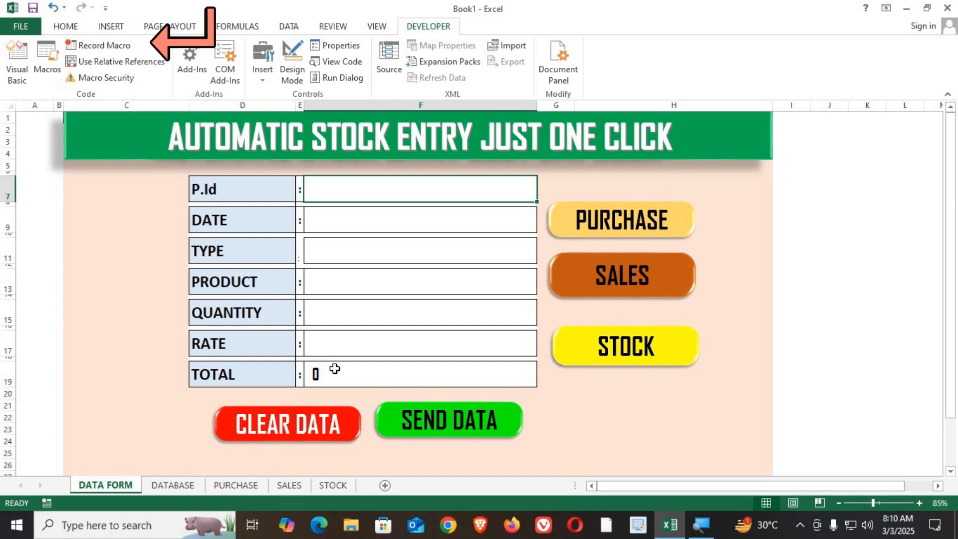
left_click(584, 429)
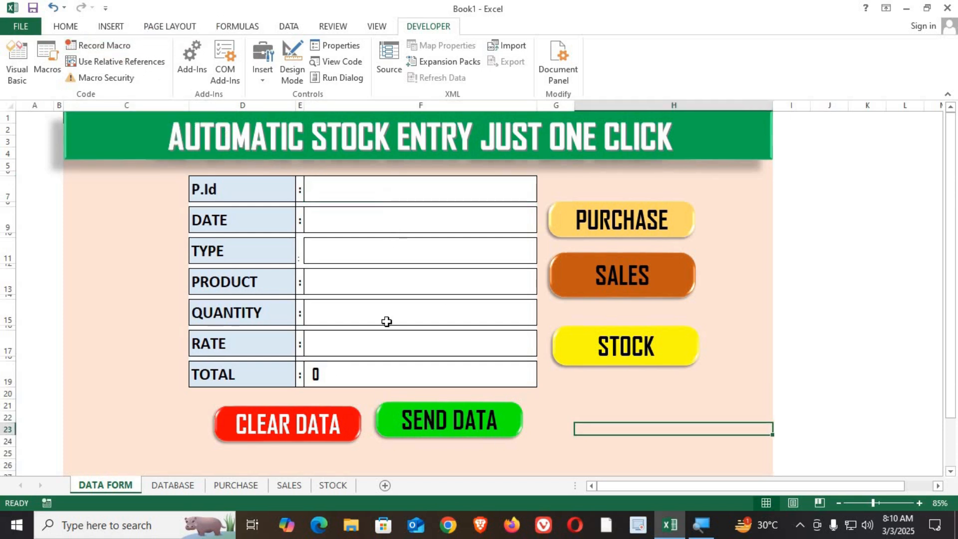
Glance at the DATABASE sheet, then enter P102 as the P.Id on the DATA FORM and move past DATE.
left_click(185, 486)
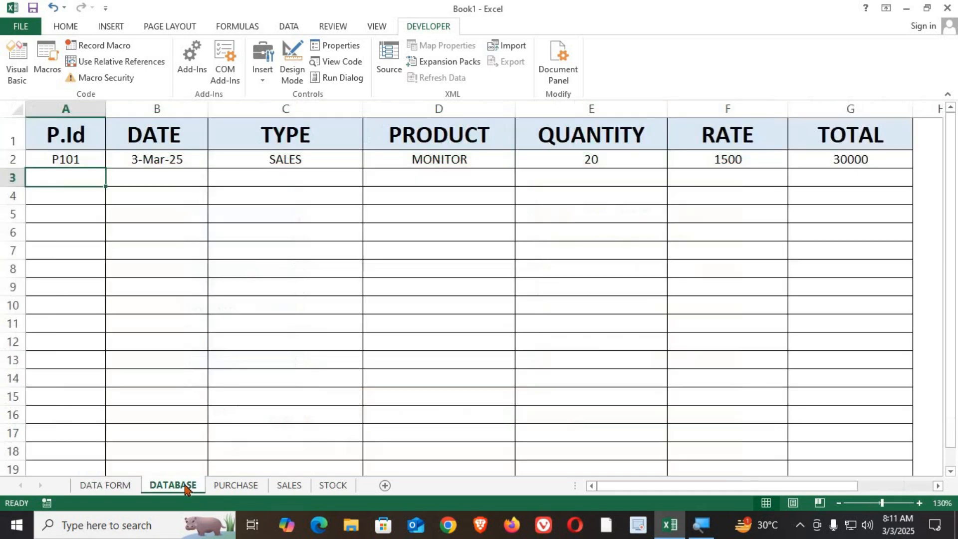
left_click(108, 485)
left_click(352, 188)
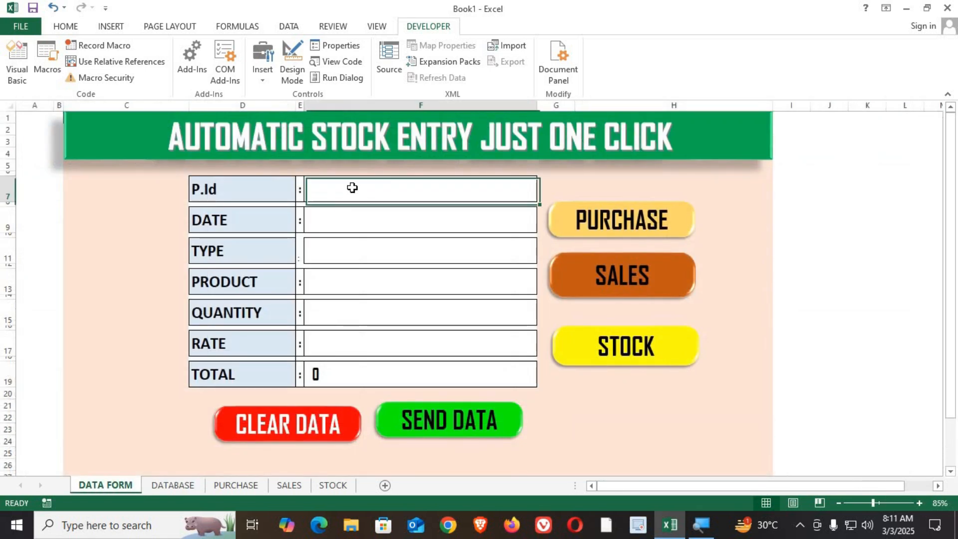
type("P102")
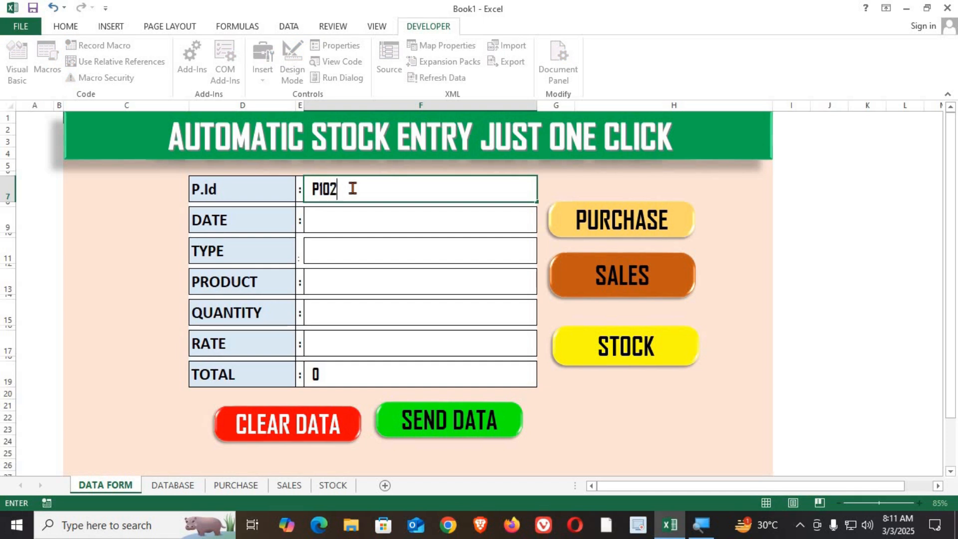
key("Return")
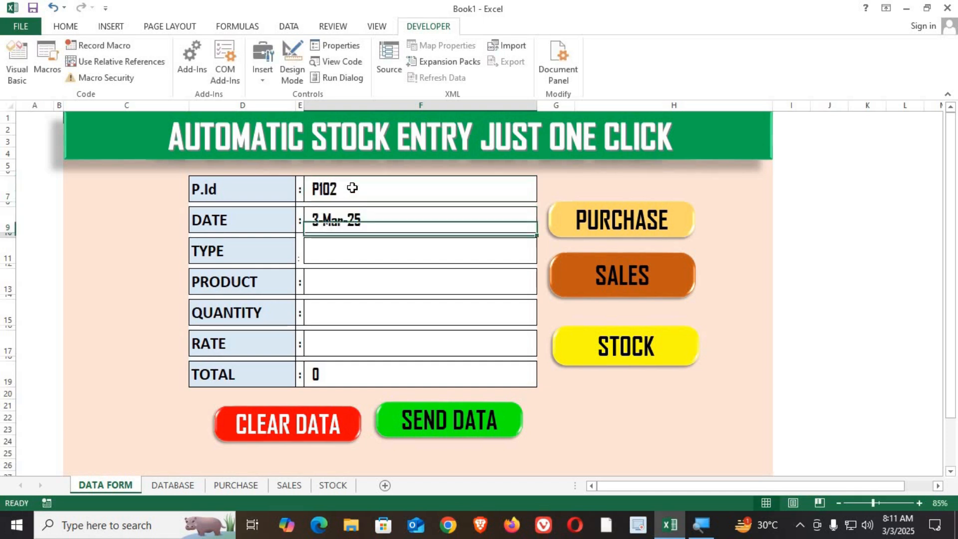
key("Return")
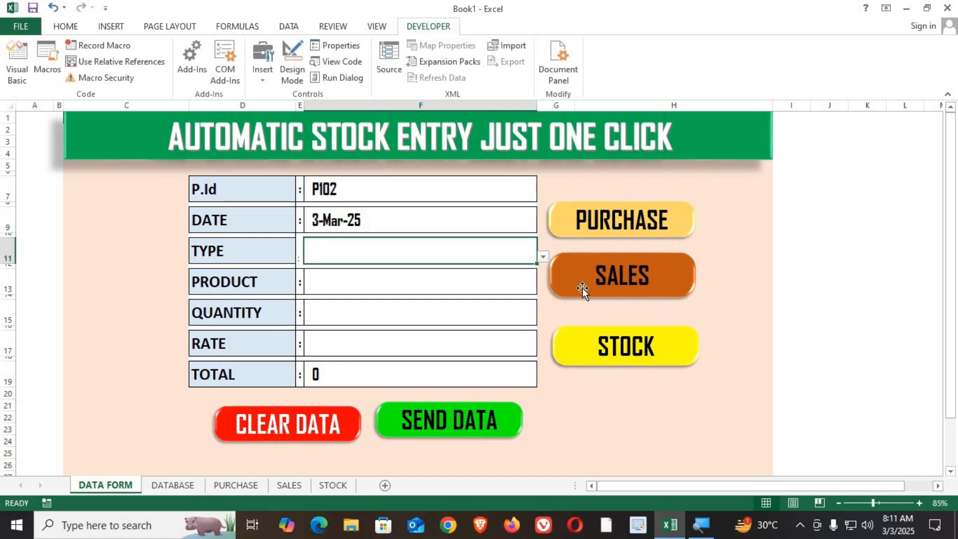
Set TYPE to SALES and PRODUCT to KEYBOARD from the dropdown lists.
left_click(543, 257)
left_click(457, 276)
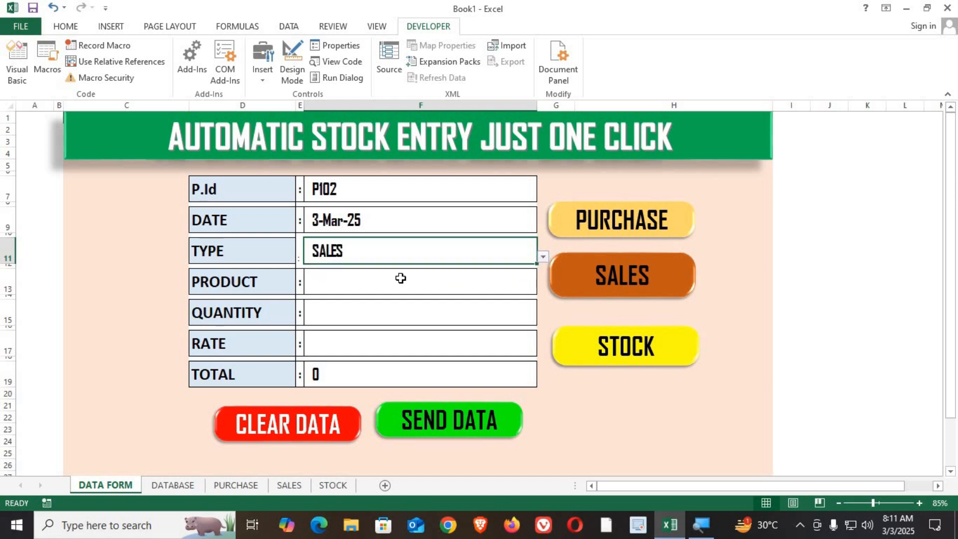
left_click(367, 278)
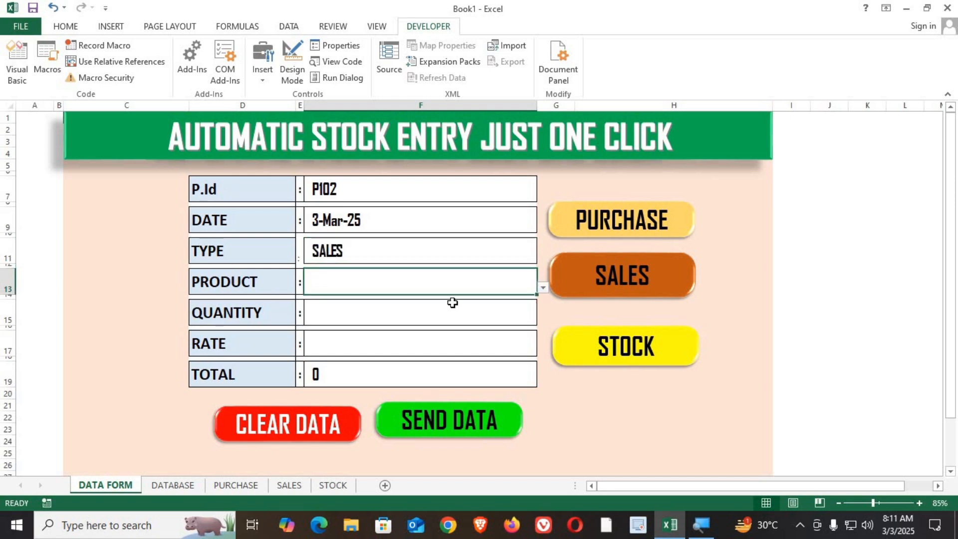
left_click(545, 292)
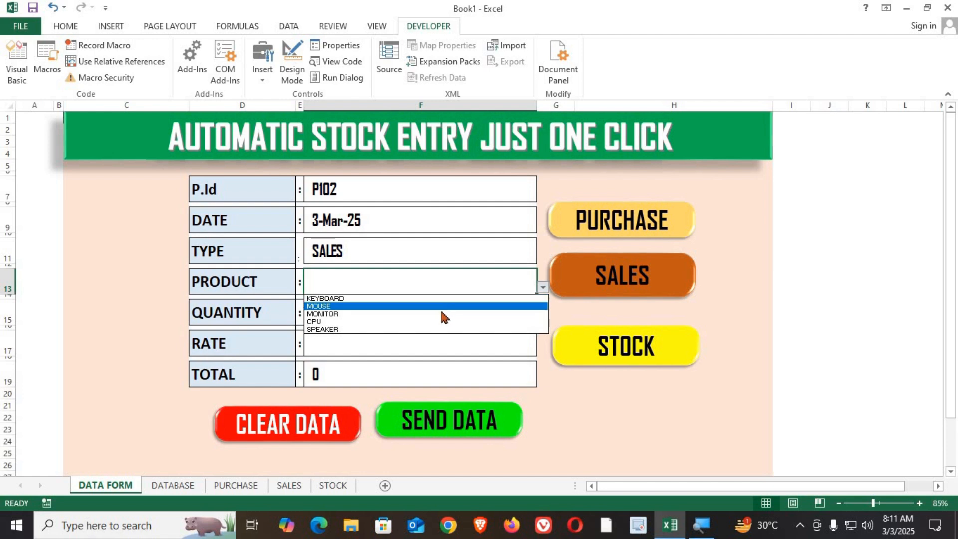
left_click(431, 298)
Enter QUANTITY 30 and RATE 450 in the form.
left_click(352, 308)
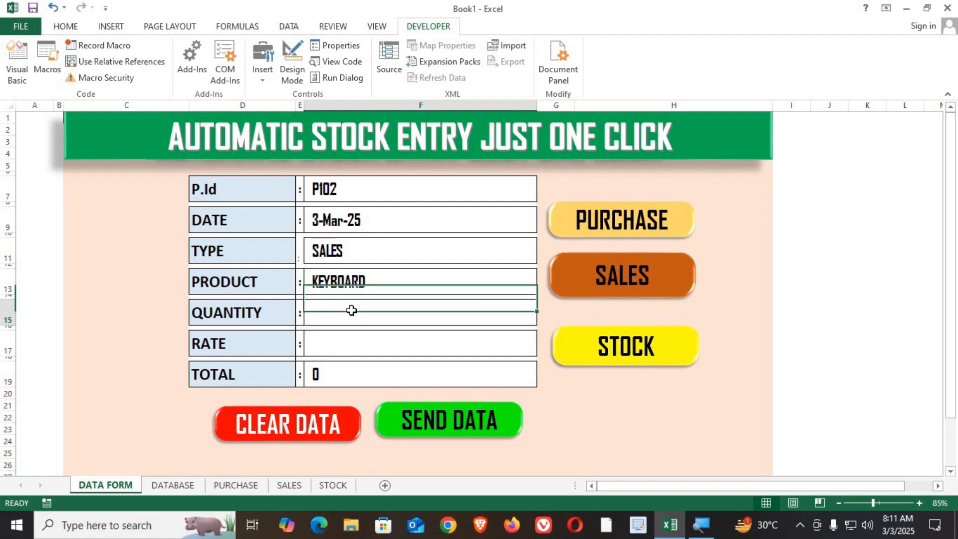
type("3")
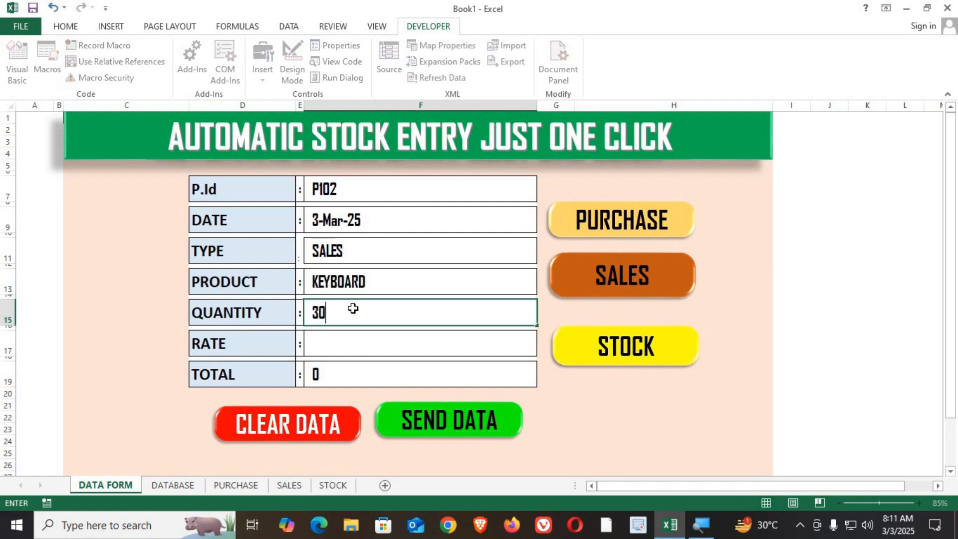
type("0")
key("Return")
type("450")
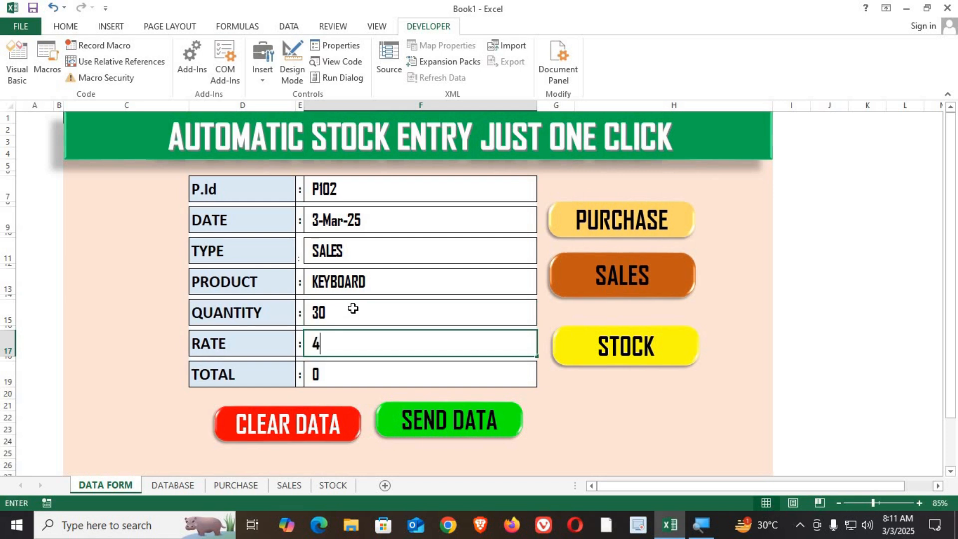
key("Return")
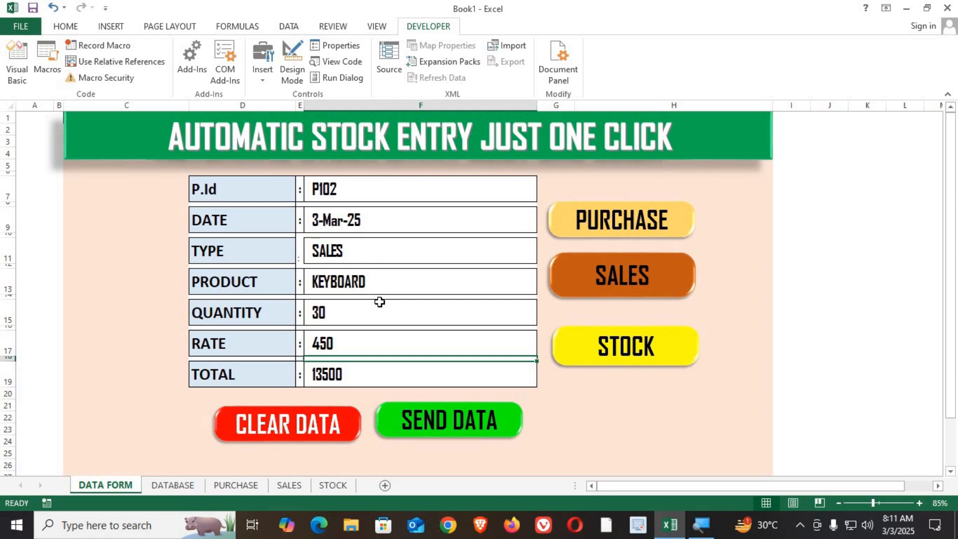
Assign the recorded macro to the SEND DATA button.
left_click(180, 484)
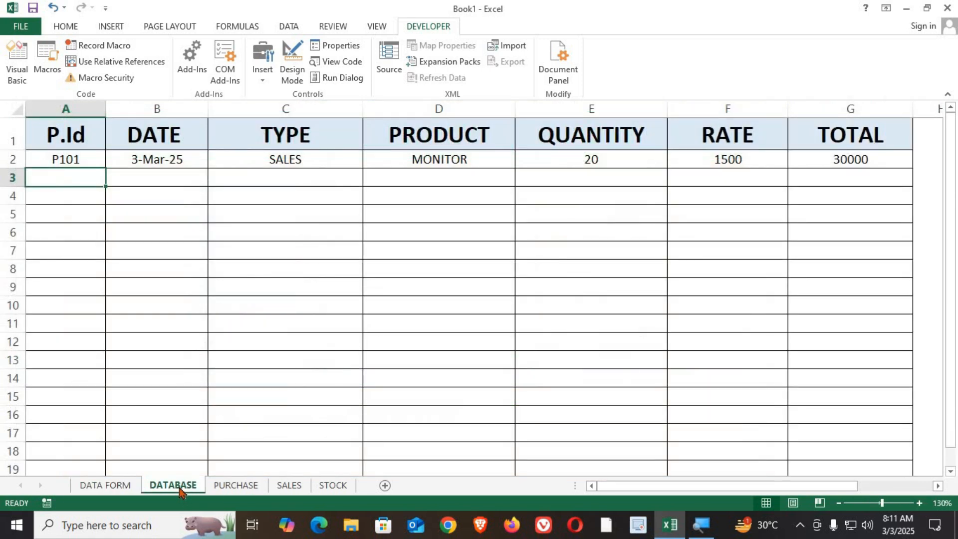
left_click(113, 485)
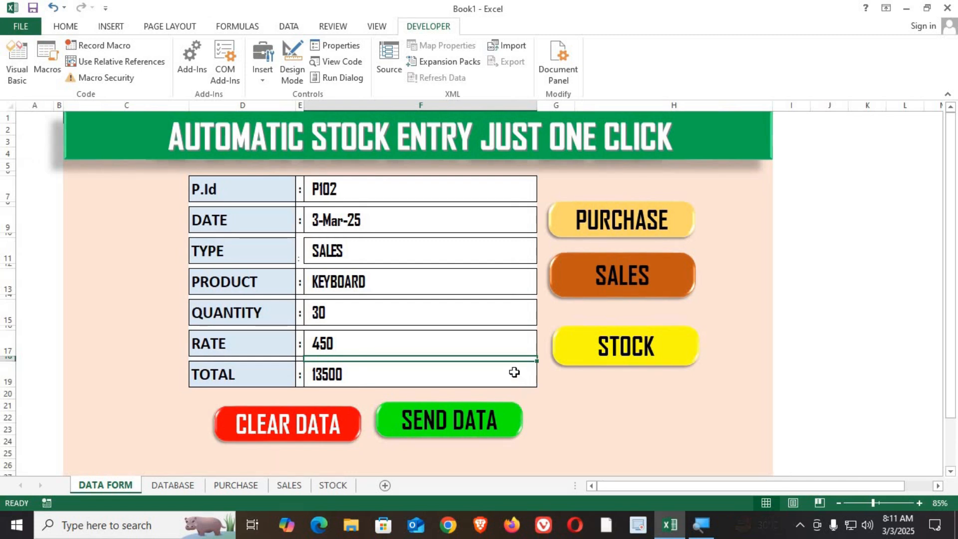
right_click(458, 428)
left_click(501, 379)
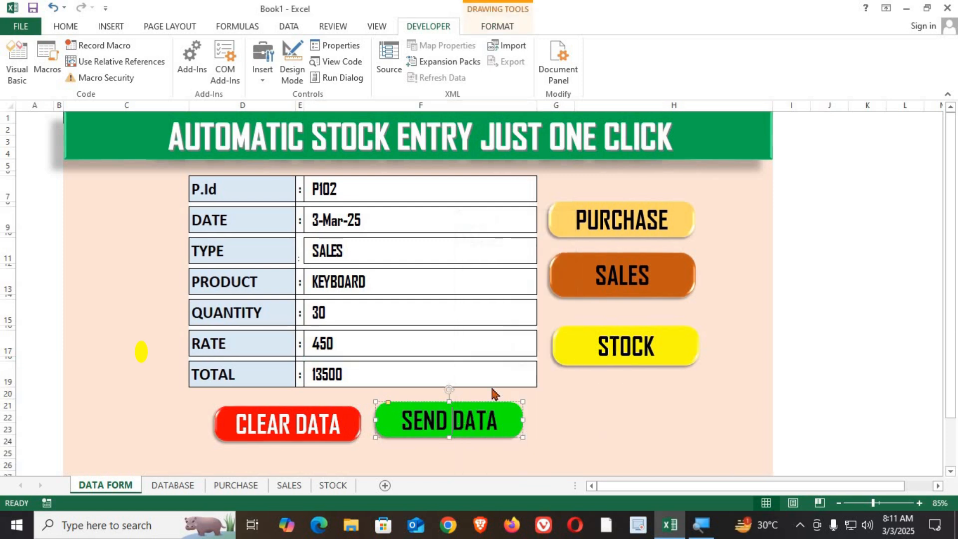
left_click(402, 309)
left_click(530, 490)
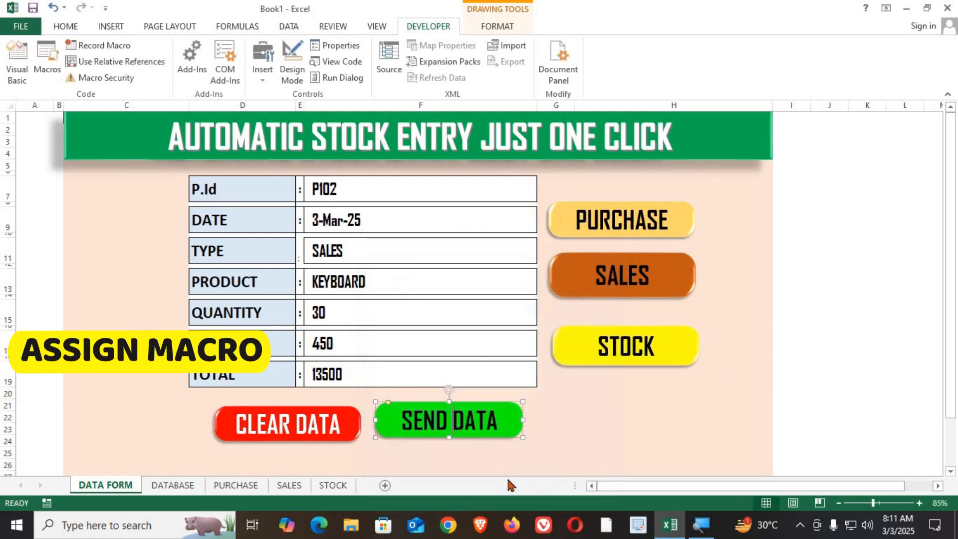
left_click(553, 451)
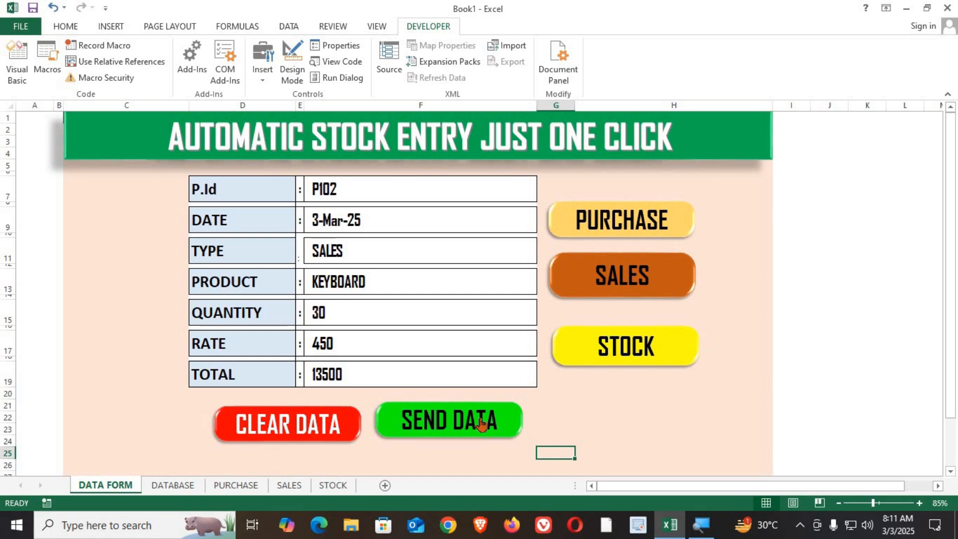
Run SEND DATA to submit the form and check the new row on the DATABASE sheet.
left_click(448, 432)
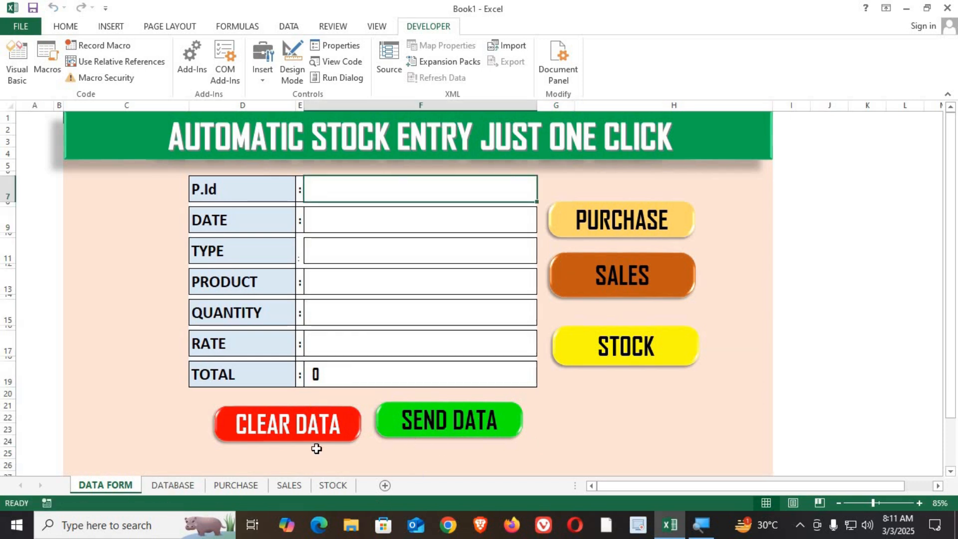
left_click(176, 488)
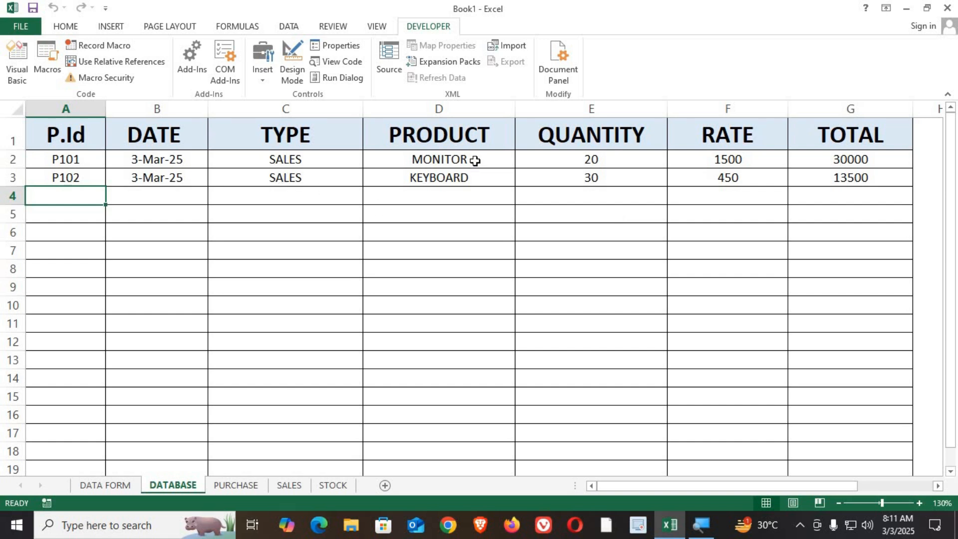
left_click(100, 485)
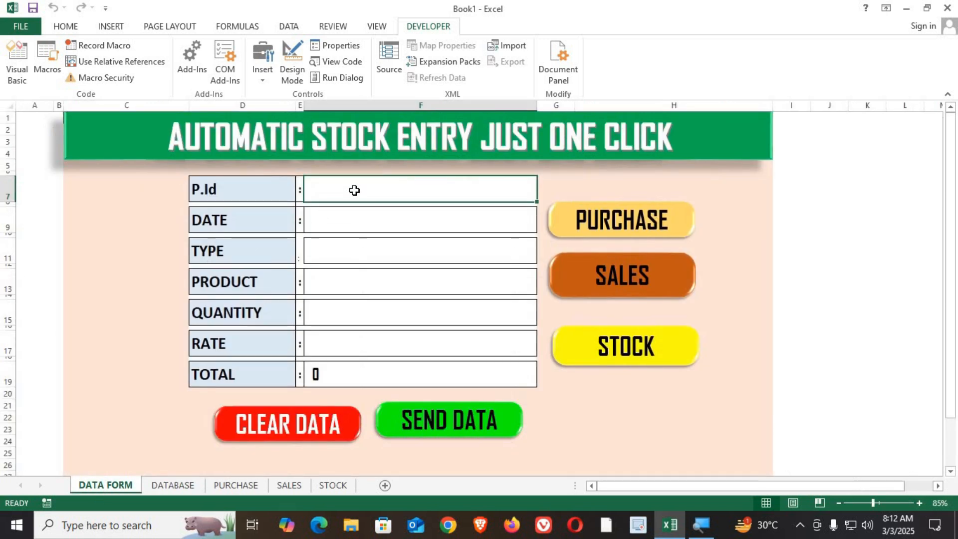
Enter P103 as the P.Id for a new record on the DATA FORM.
type("P")
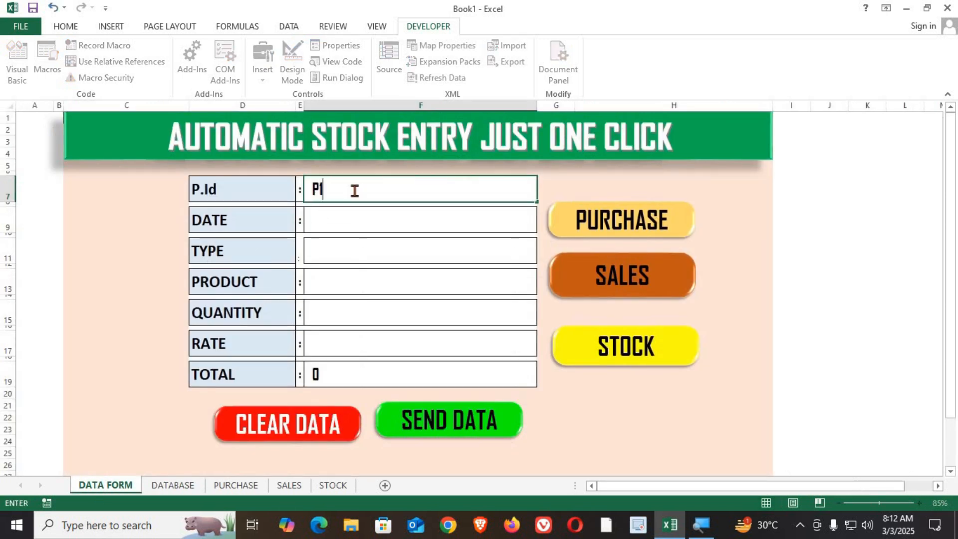
type("103")
key("Return")
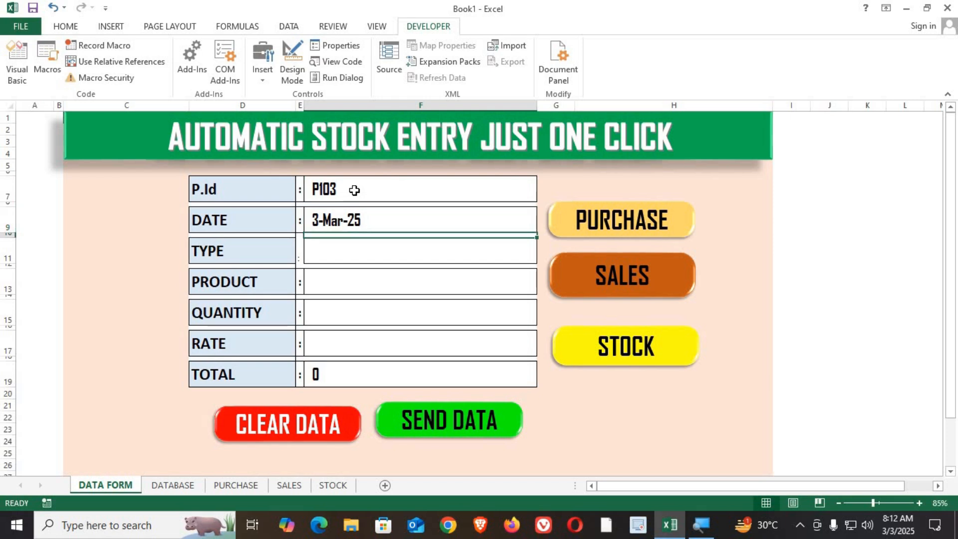
key("Return")
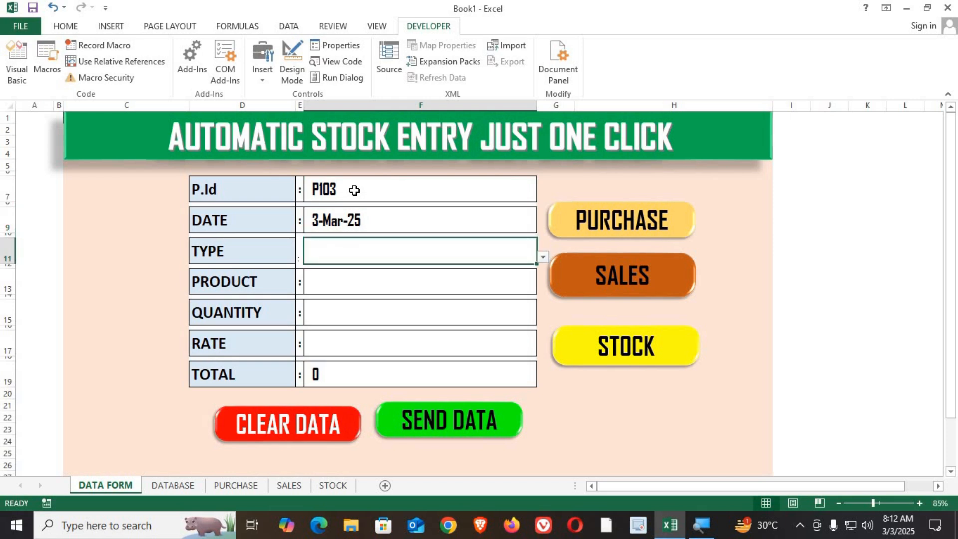
Set TYPE to PURCHASE and PRODUCT to MONITOR from the dropdown lists.
left_click(543, 257)
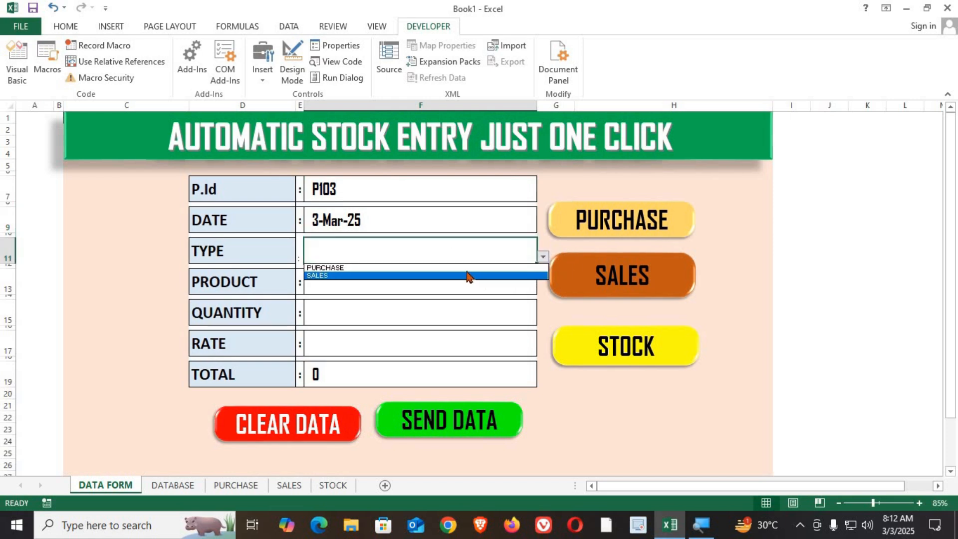
left_click(467, 270)
left_click(453, 281)
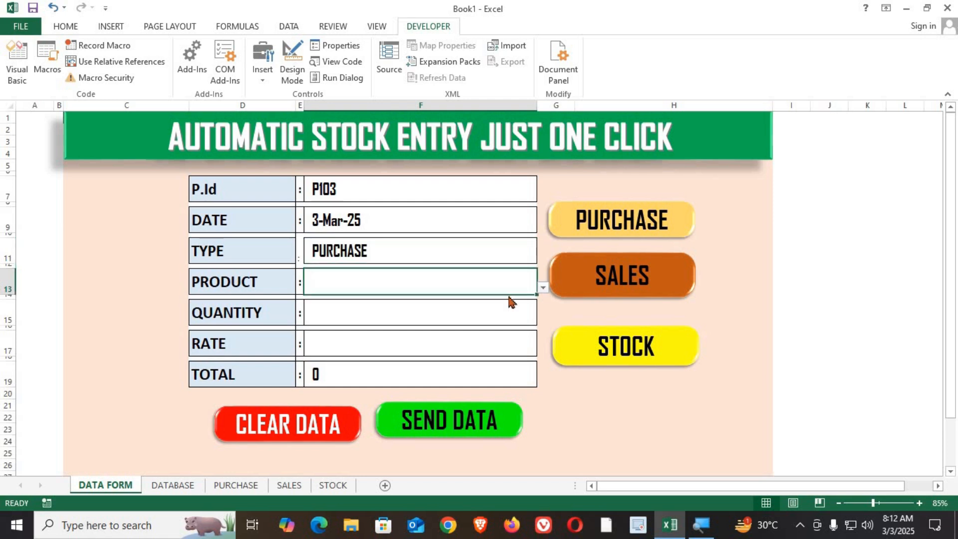
left_click(542, 287)
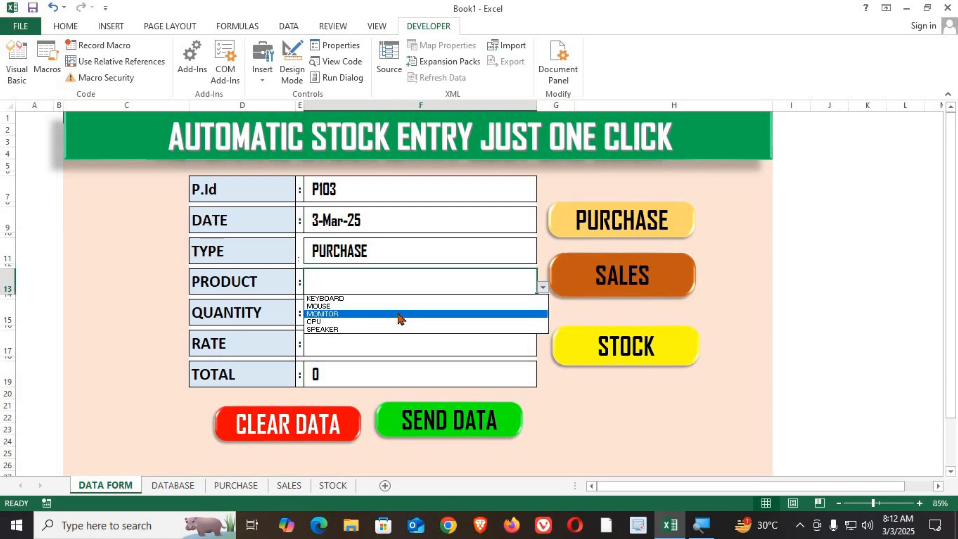
left_click(389, 314)
Enter 100 as the QUANTITY.
left_click(369, 312)
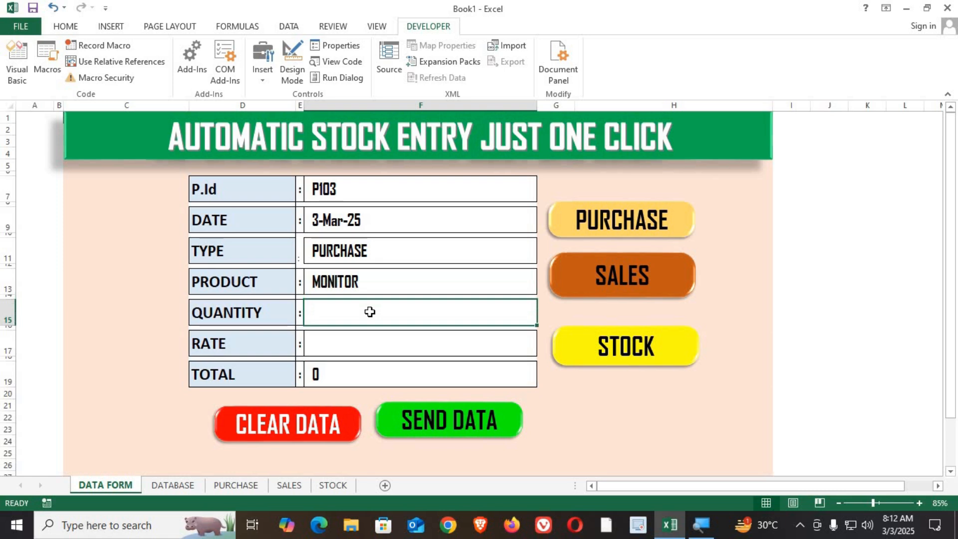
type("100")
key("Return")
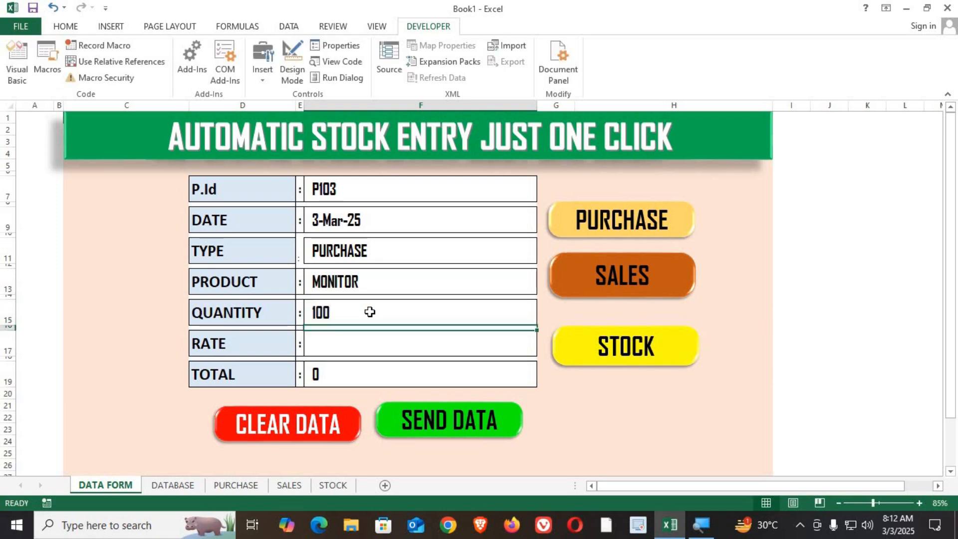
Enter 1800 as the RATE, submit the record with SEND DATA and check it on the DATABASE sheet.
type("1800")
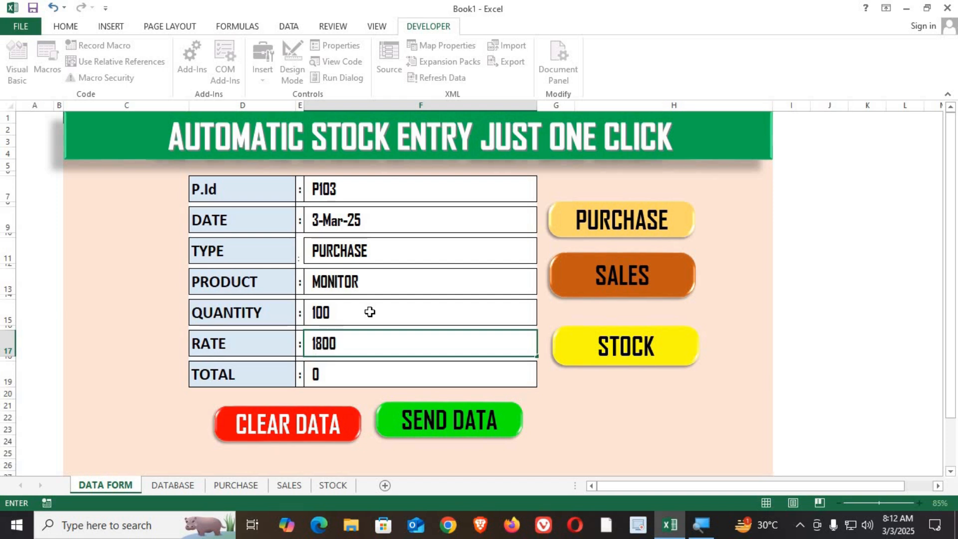
key("Return")
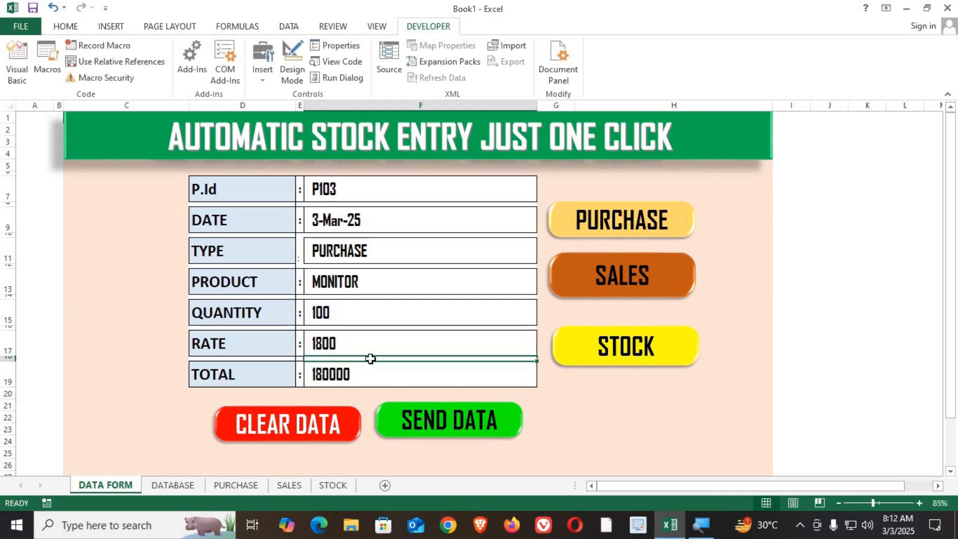
left_click(404, 424)
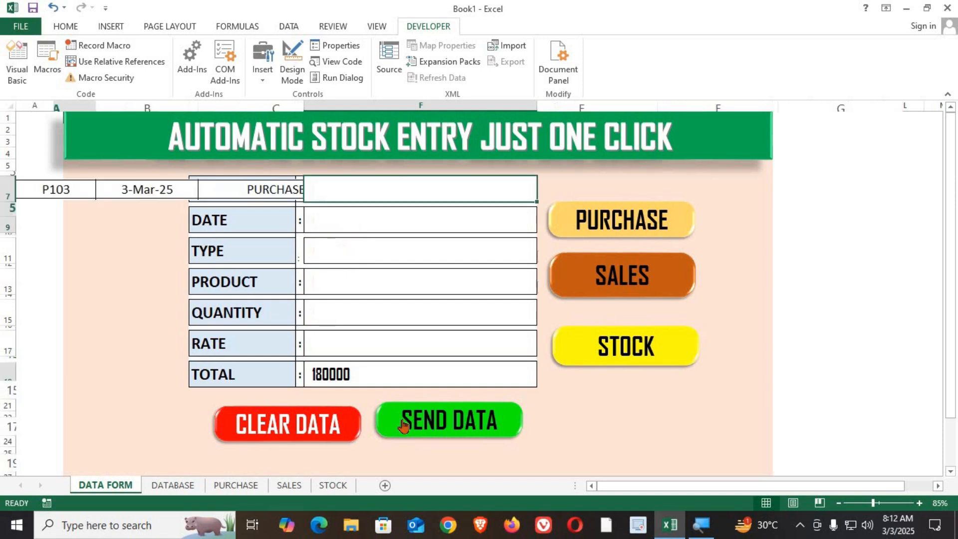
left_click(175, 485)
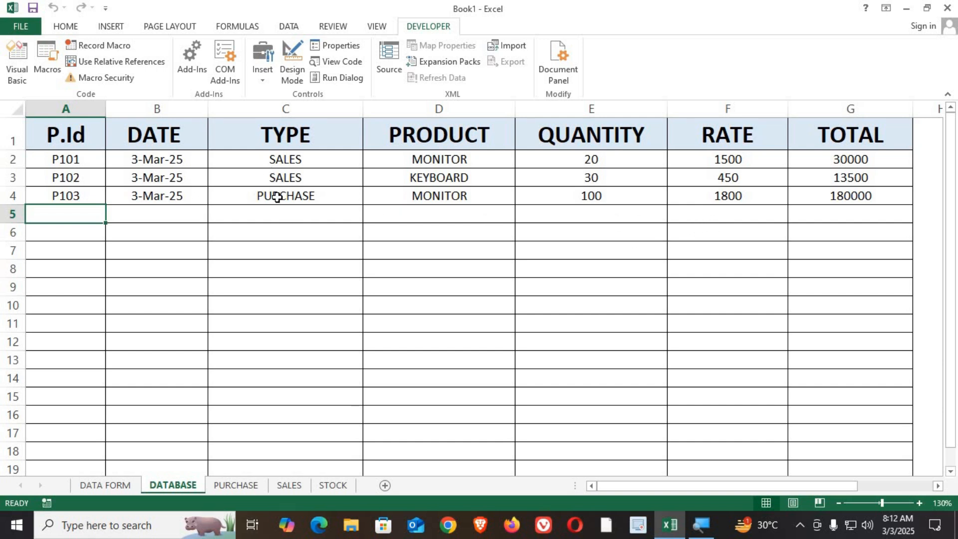
Return to the DATA FORM and enter P104 as the P.Id for a new record.
left_click(113, 484)
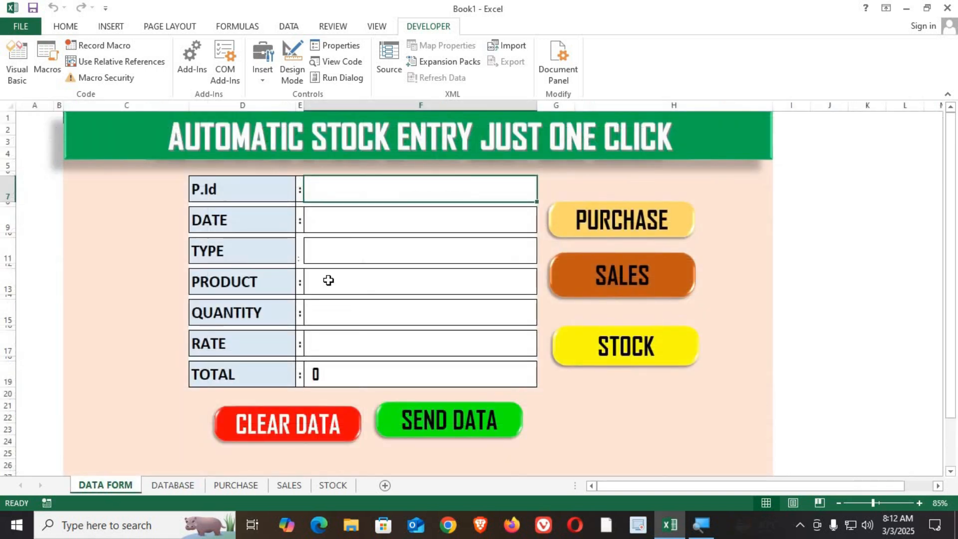
double_click(363, 184)
type("IN")
key("BackSpace")
key("BackSpace")
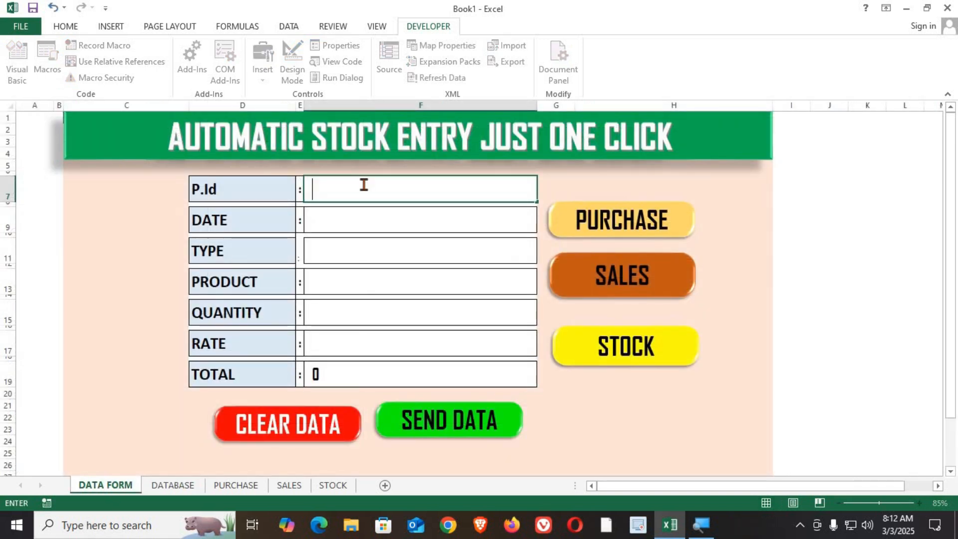
type("P104")
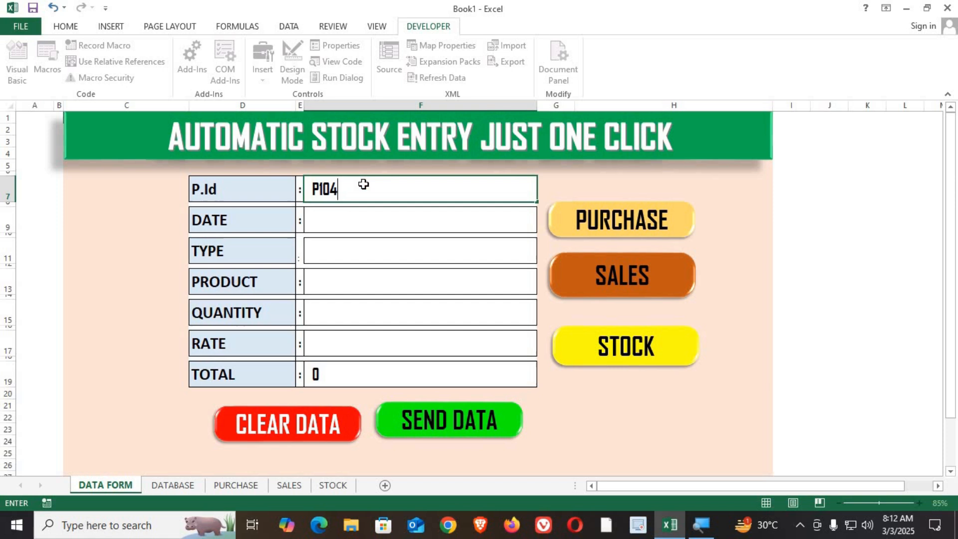
key("Return")
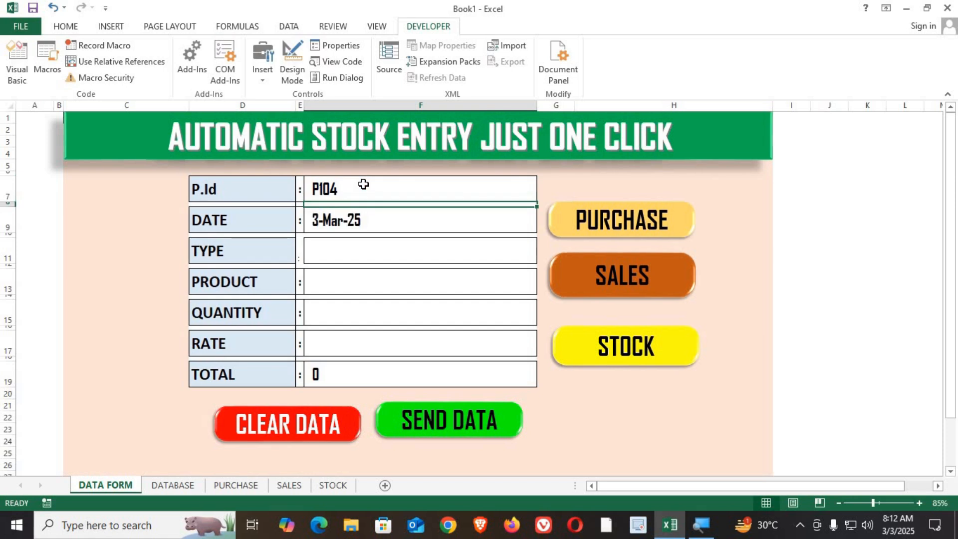
Set TYPE to PURCHASE and PRODUCT to SPEAKER from the dropdown lists.
key("Return")
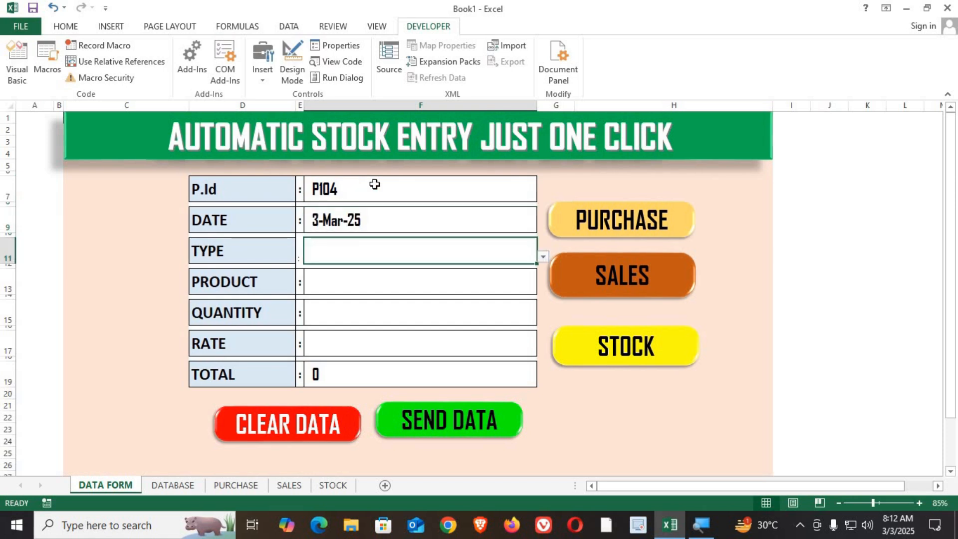
left_click(543, 258)
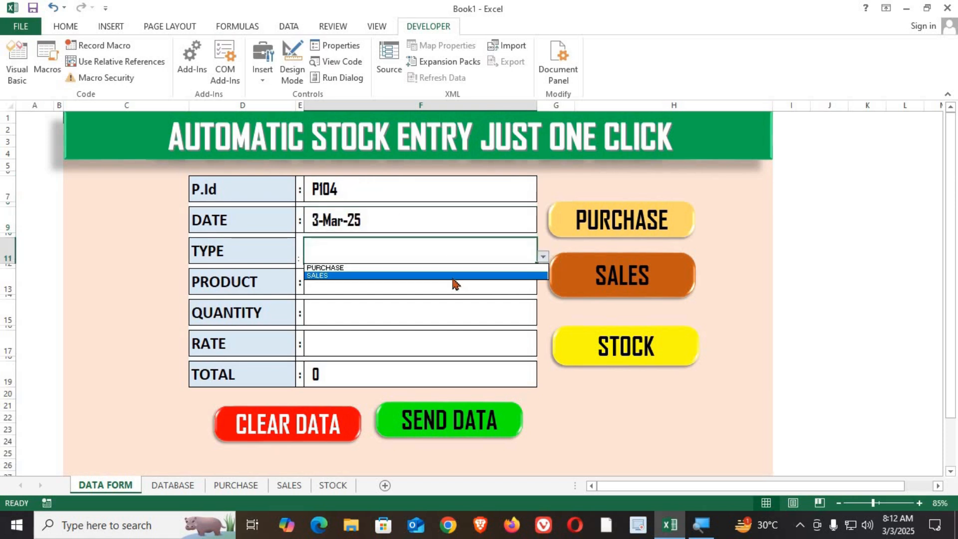
left_click(452, 267)
left_click(427, 283)
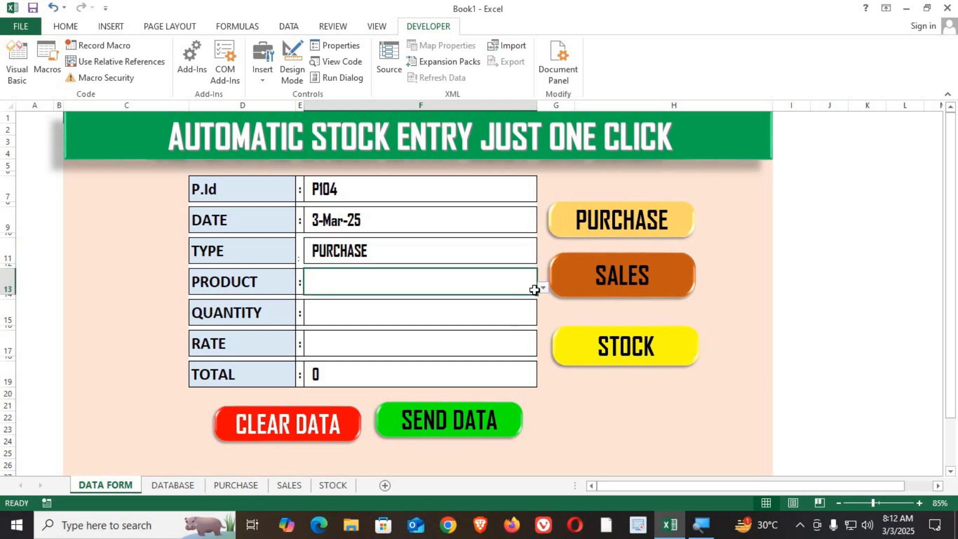
left_click(543, 288)
left_click(380, 330)
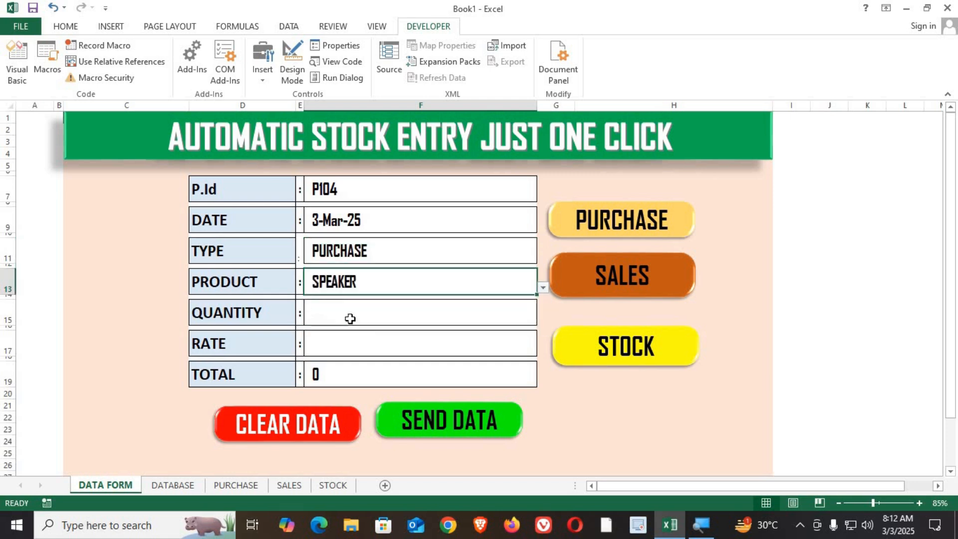
Enter 80 as the QUANTITY and 650 as the RATE.
left_click(344, 311)
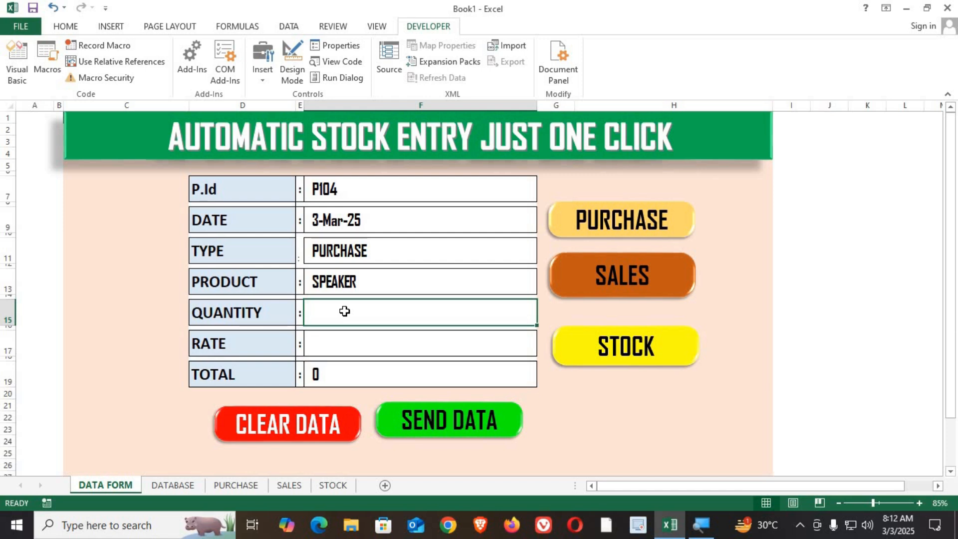
type("80")
key("Return")
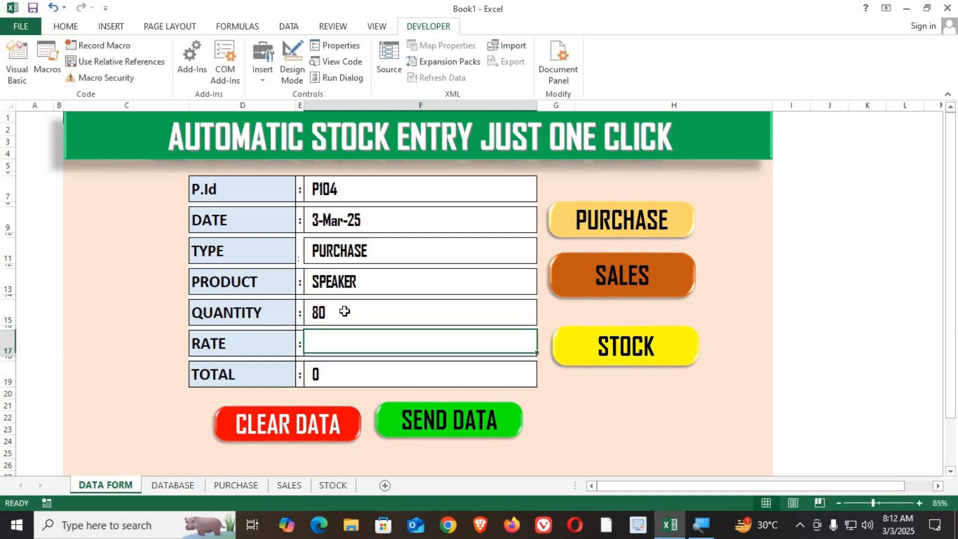
type("650")
key("Return")
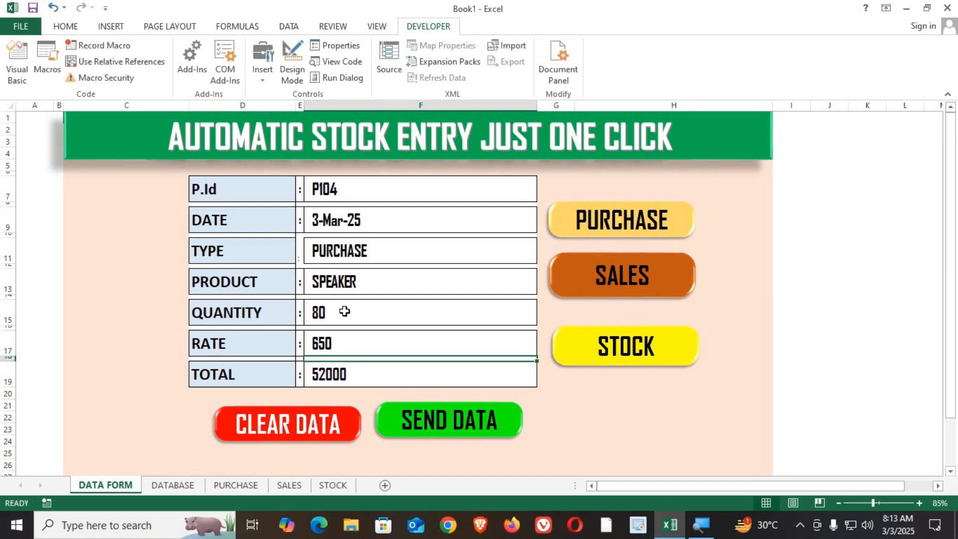
Submit the record with SEND DATA and check the new row on the DATABASE sheet.
left_click(426, 425)
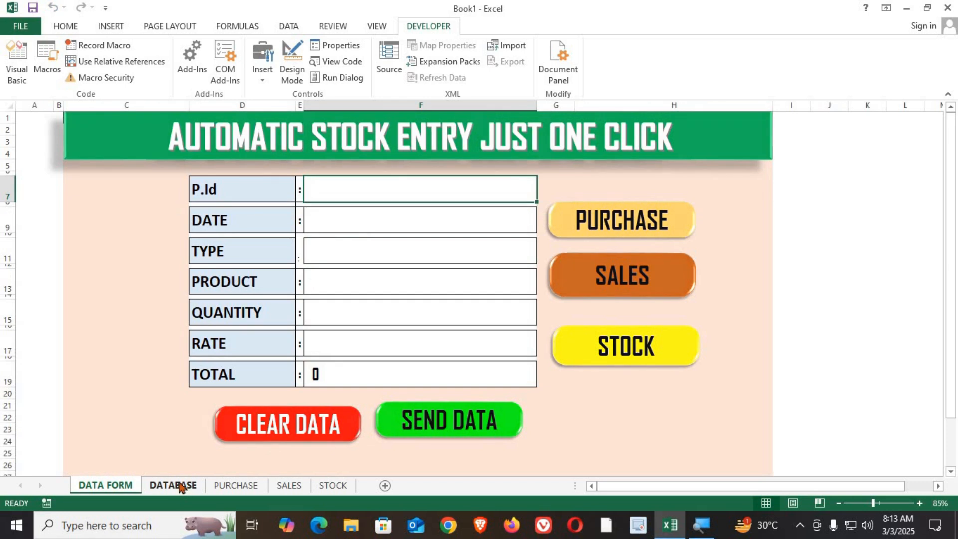
left_click(172, 485)
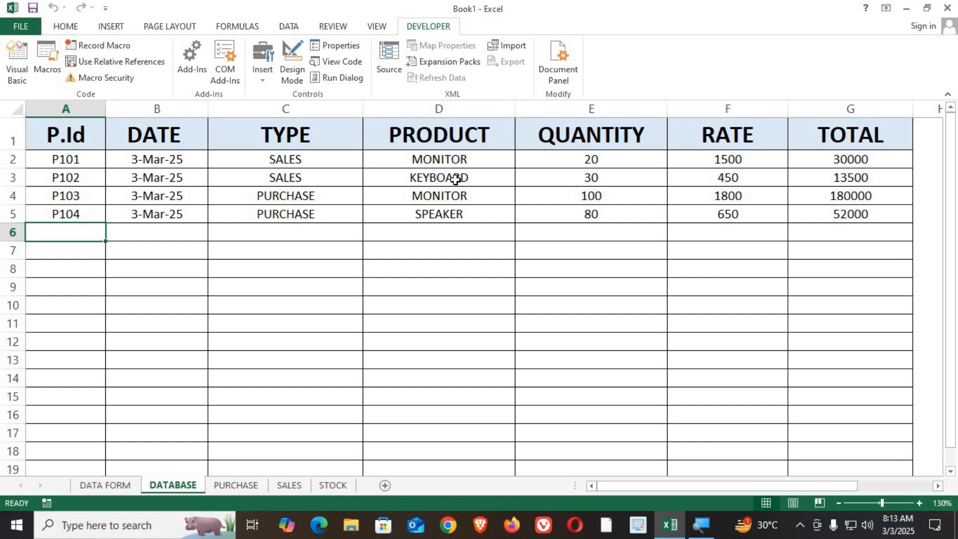
left_click(100, 486)
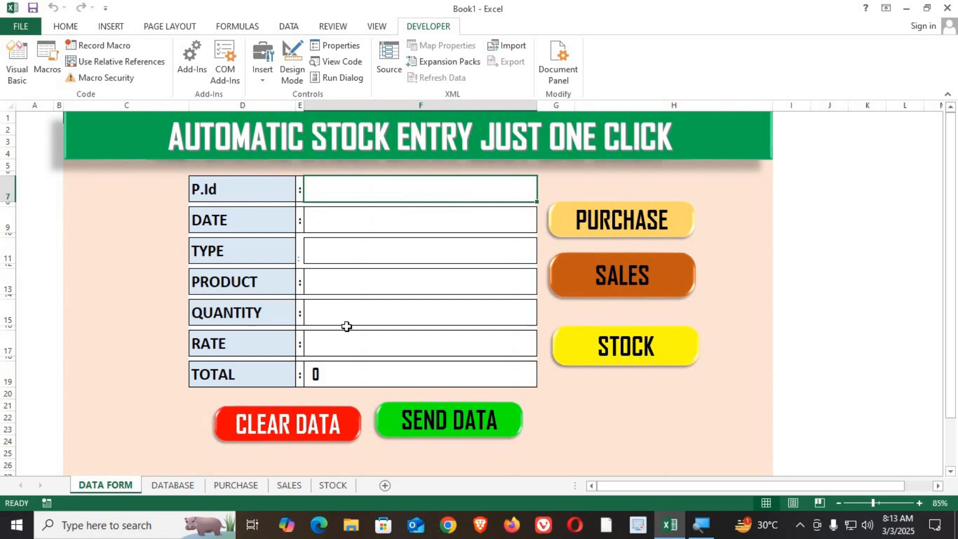
Review the DATABASE, PURCHASE, SALES and STOCK sheets.
left_click(169, 486)
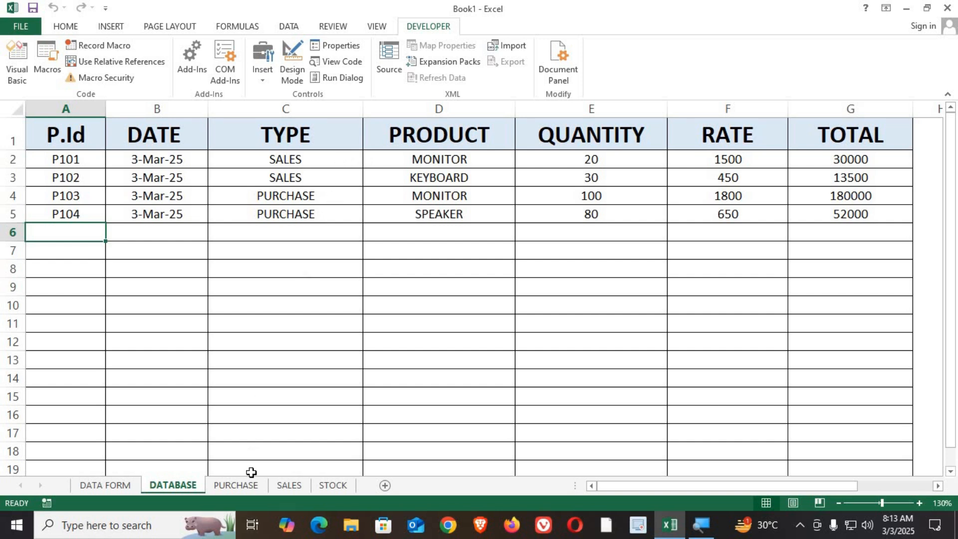
left_click(243, 486)
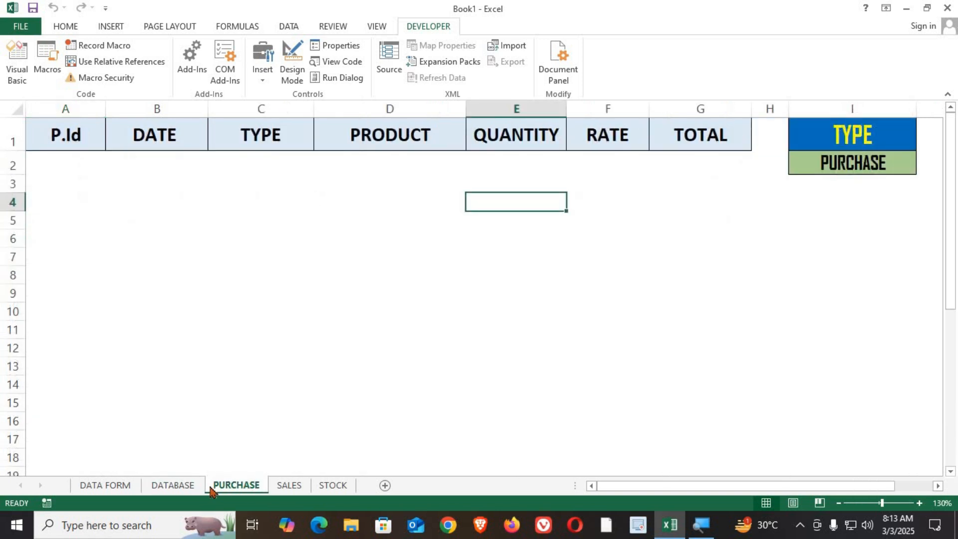
key("ctrl+Page_Up")
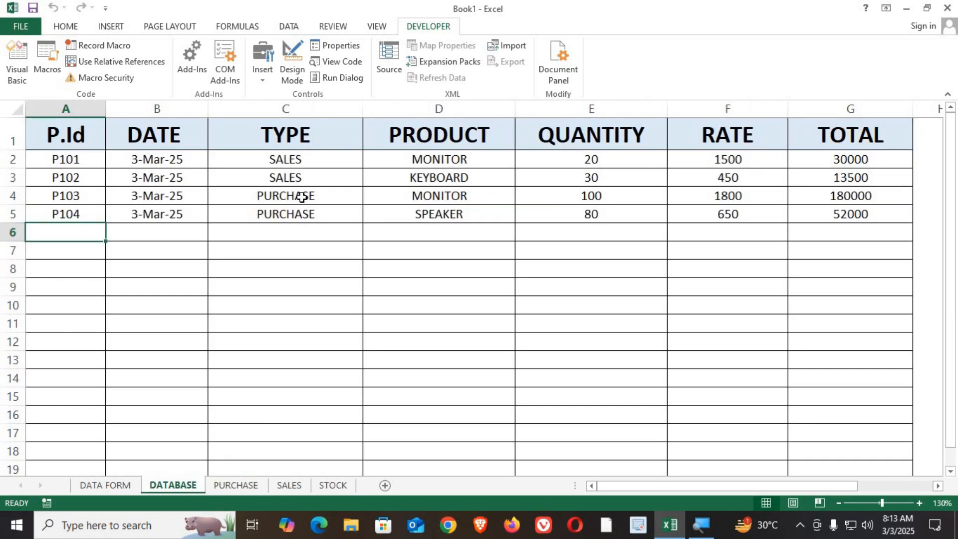
left_click(291, 486)
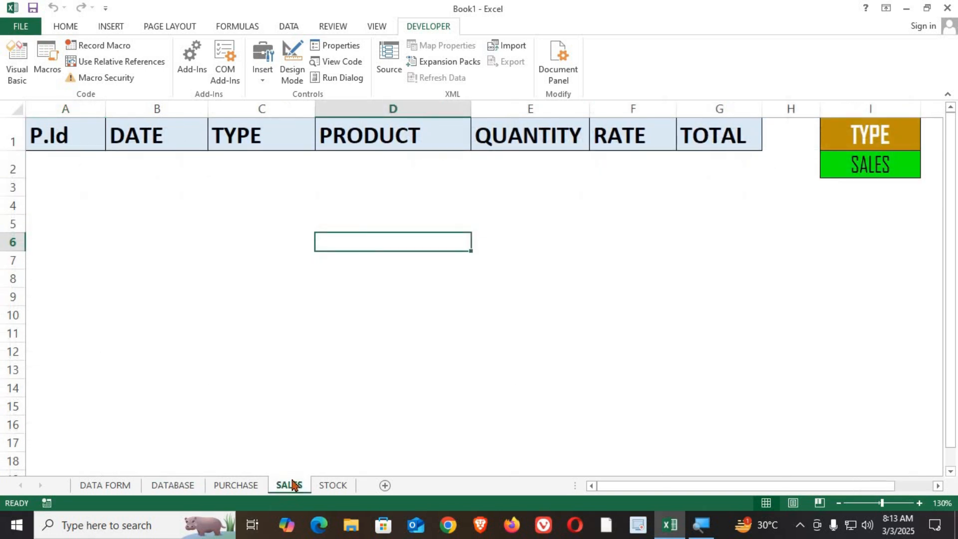
left_click(260, 488)
left_click(287, 488)
left_click(331, 486)
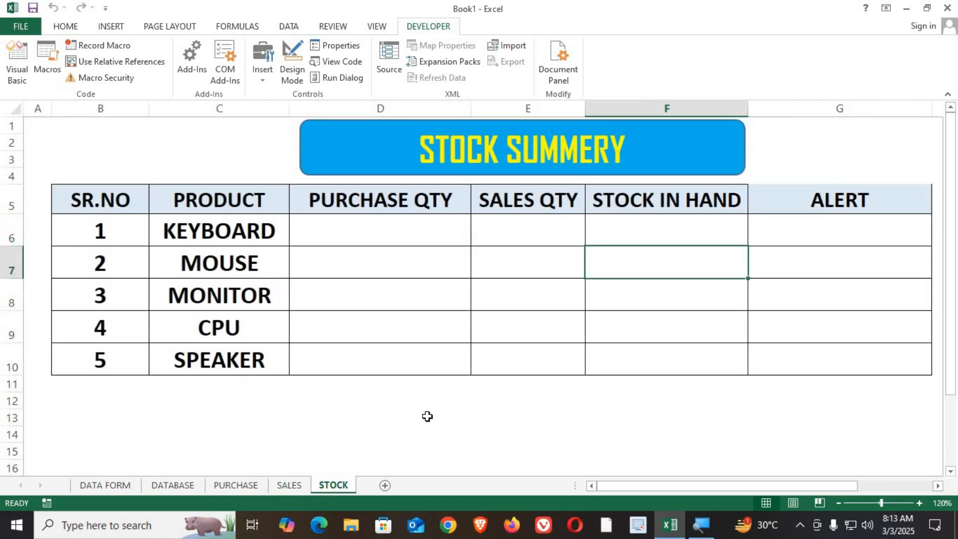
left_click(237, 487)
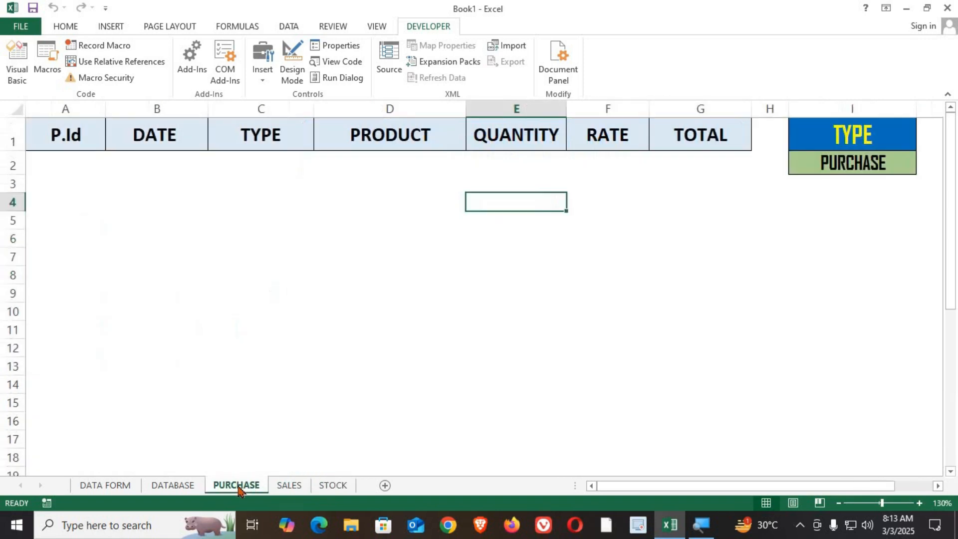
left_click(340, 199)
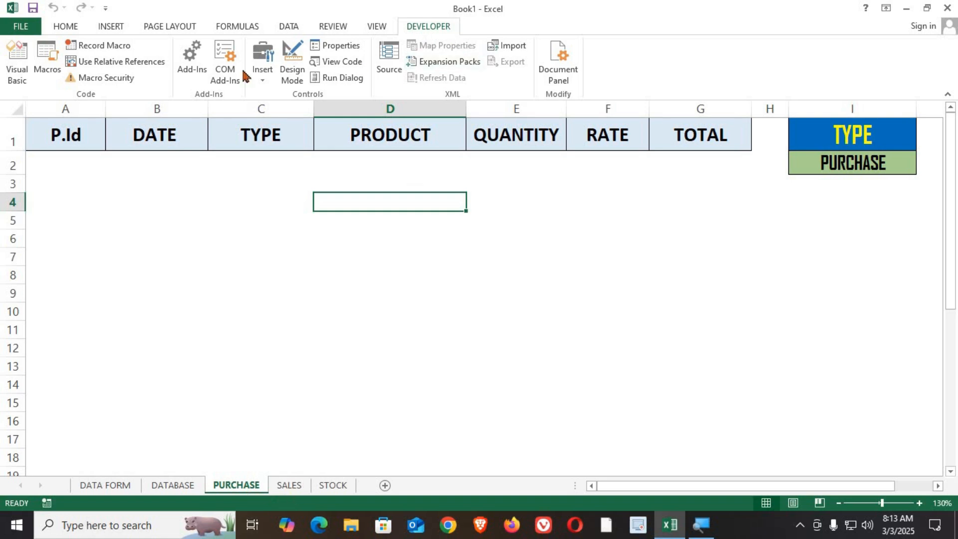
Start recording a new macro named PURCHASE on the PURCHASE sheet.
left_click(106, 46)
left_click_drag(284, 219, 477, 241)
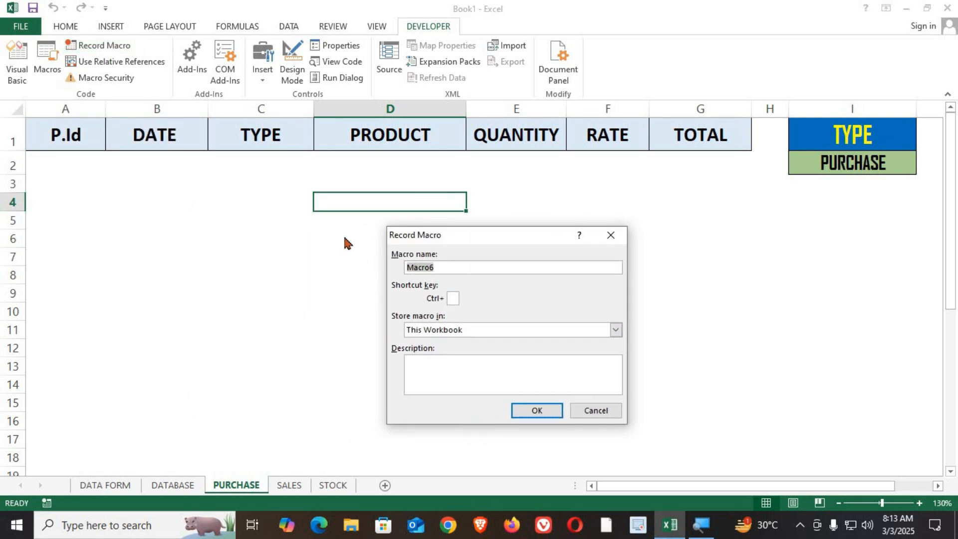
type("PURCHASE")
left_click(538, 410)
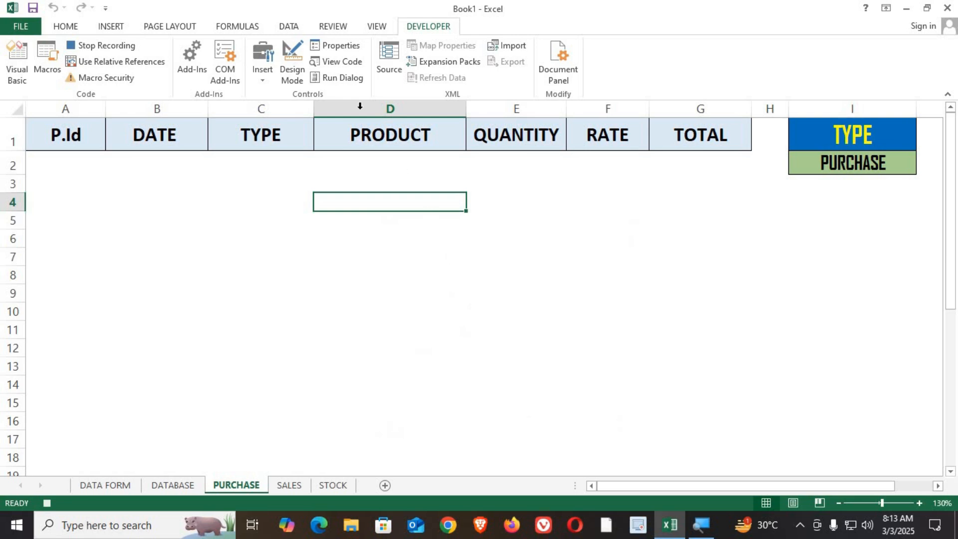
Open Advanced Filter with DATABASE columns A:G as the list range and the TYPE cells I1:I2 as criteria.
left_click(289, 29)
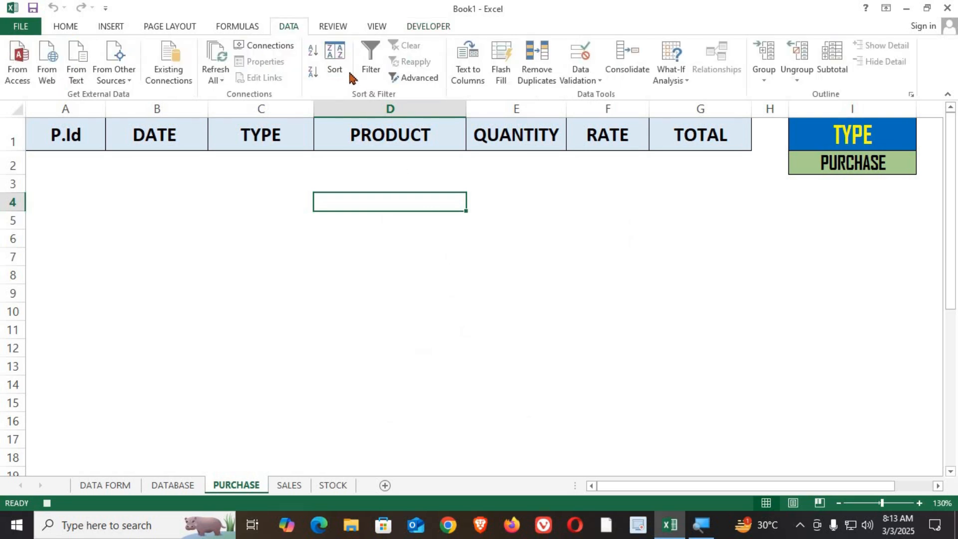
left_click(424, 84)
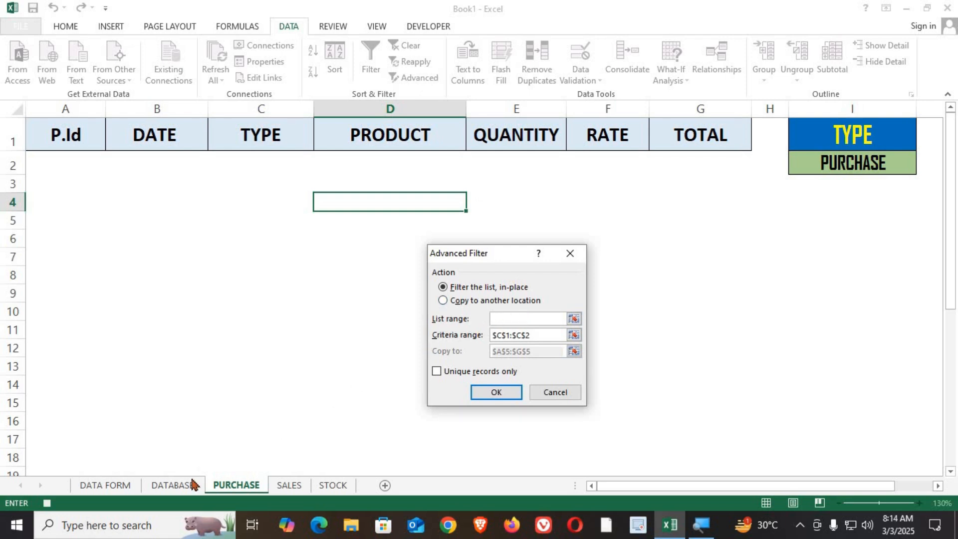
left_click(177, 486)
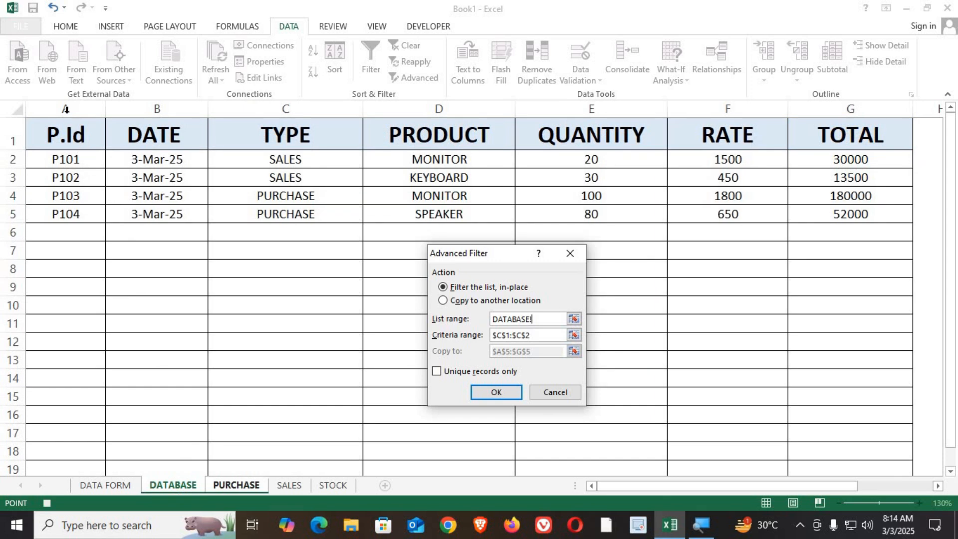
left_click_drag(64, 104, 831, 131)
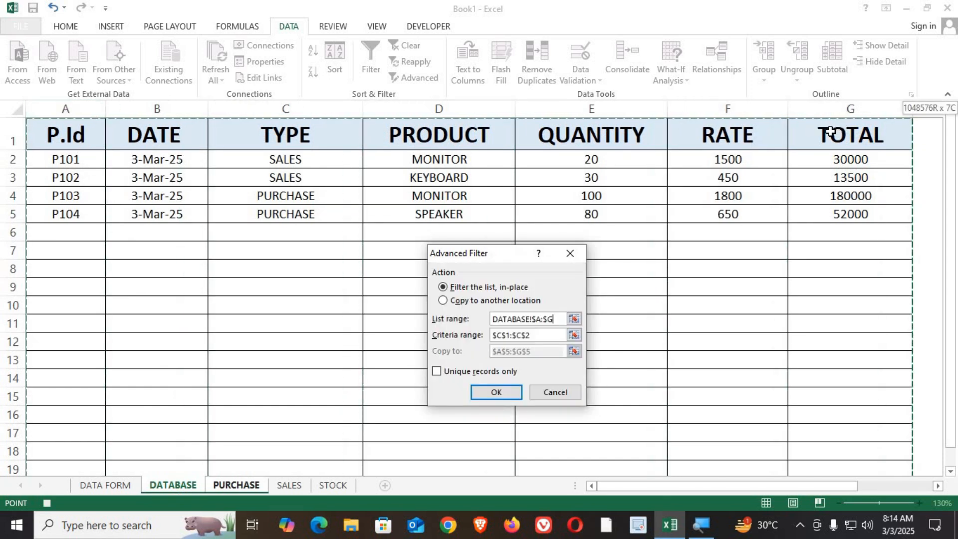
left_click(542, 335)
key("BackSpace")
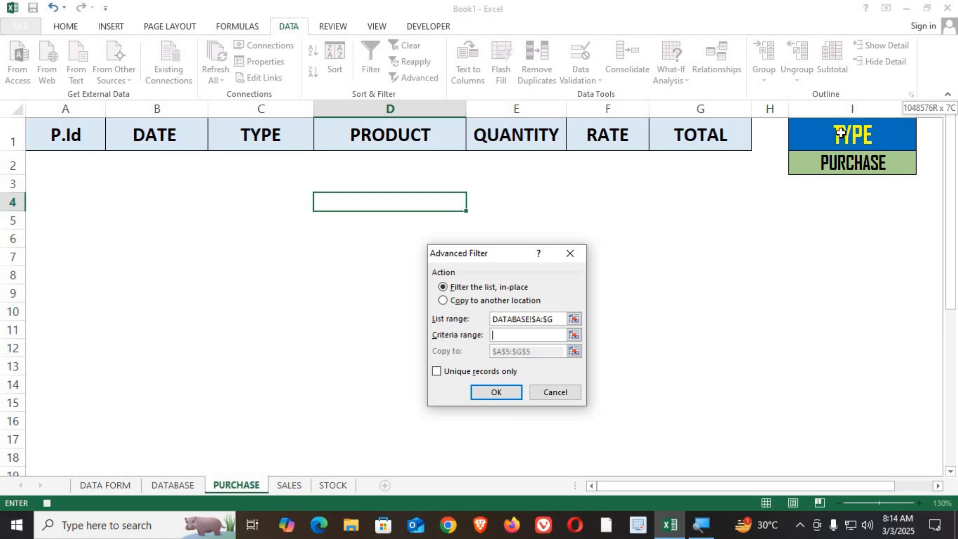
left_click_drag(843, 135, 851, 162)
Set the Advanced Filter to copy results to A1:G1 on the PURCHASE sheet, run it, and stop the macro recording.
left_click(443, 300)
left_click_drag(545, 351, 459, 354)
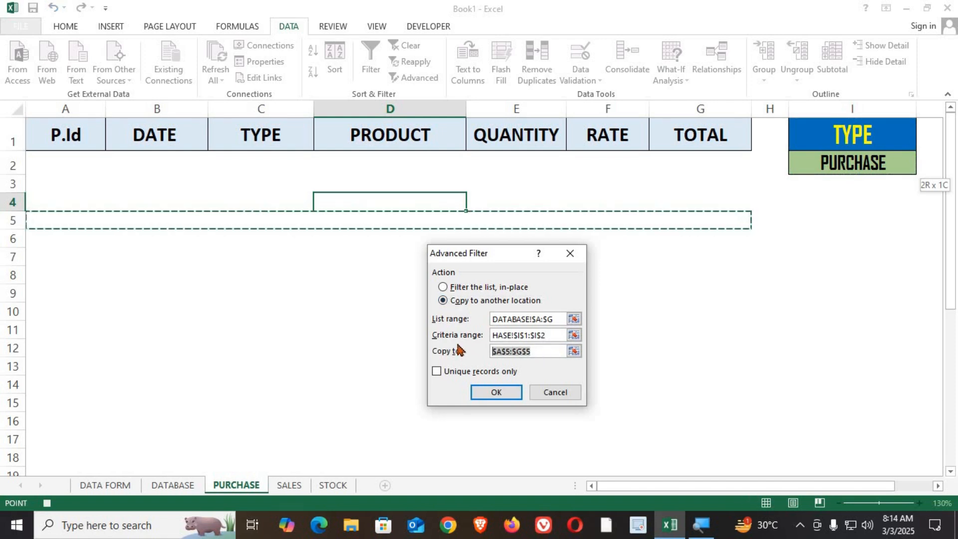
key("BackSpace")
left_click_drag(72, 130, 700, 146)
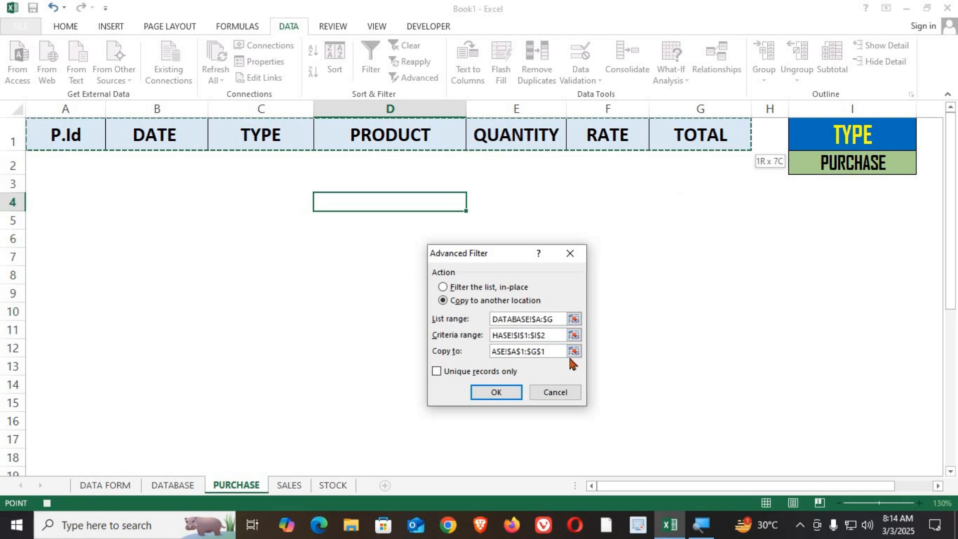
left_click(488, 393)
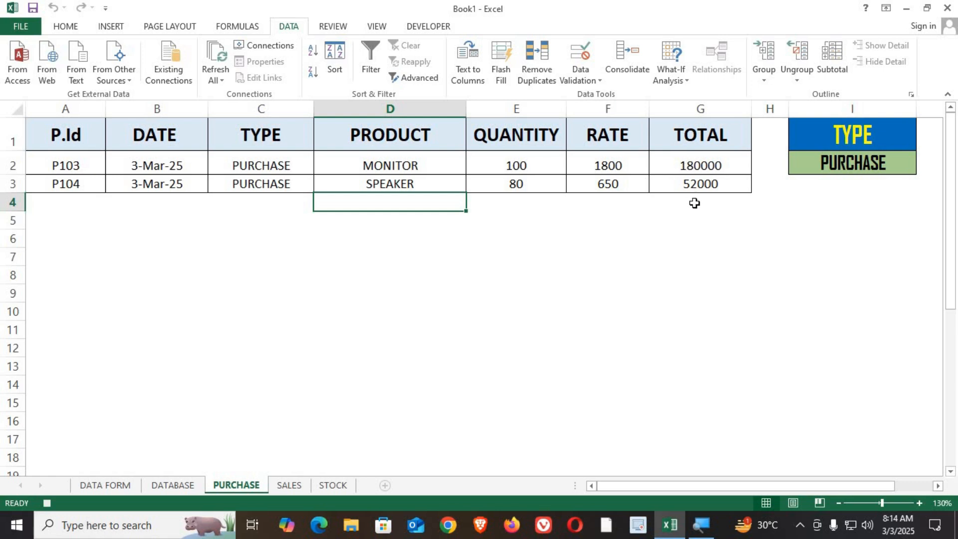
left_click(431, 26)
left_click(126, 48)
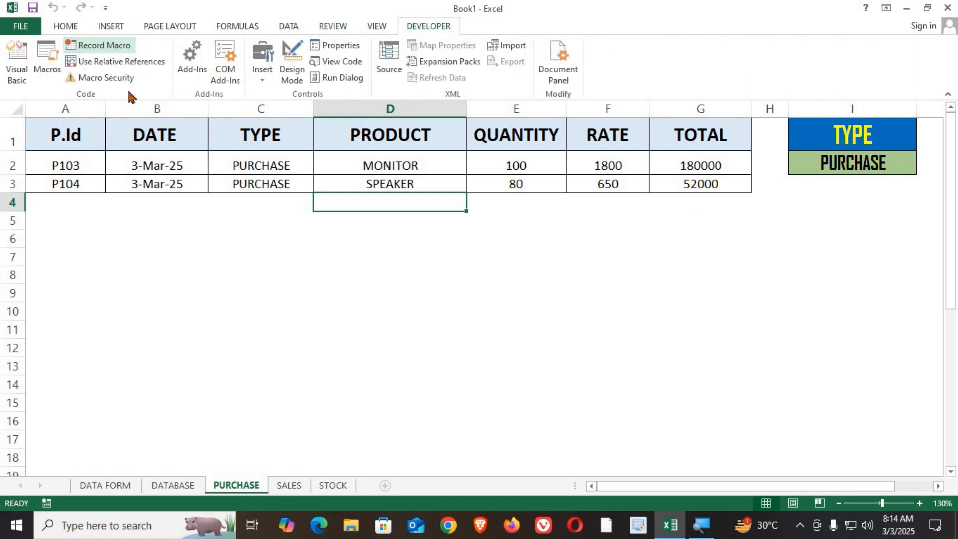
Start recording a new macro named SALE on the SALES sheet.
left_click(289, 484)
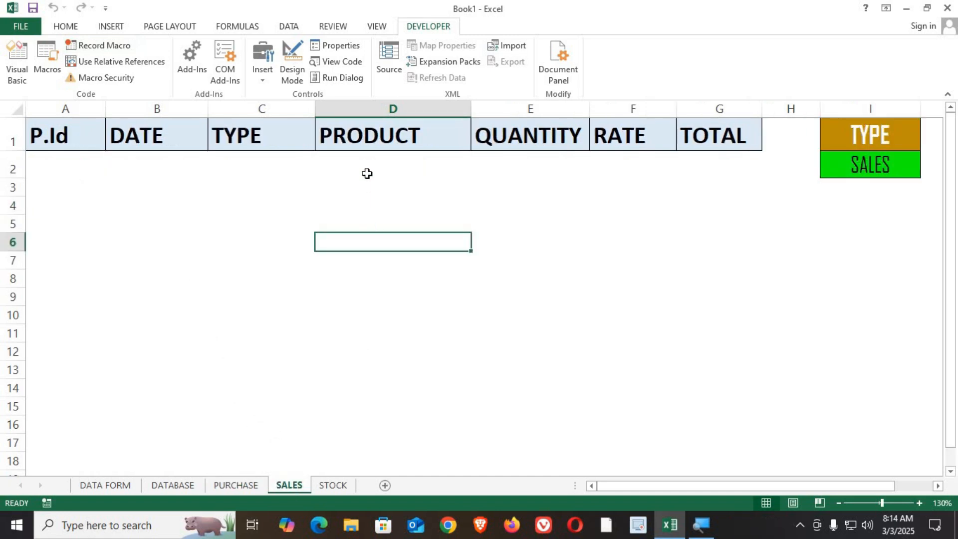
left_click(366, 206)
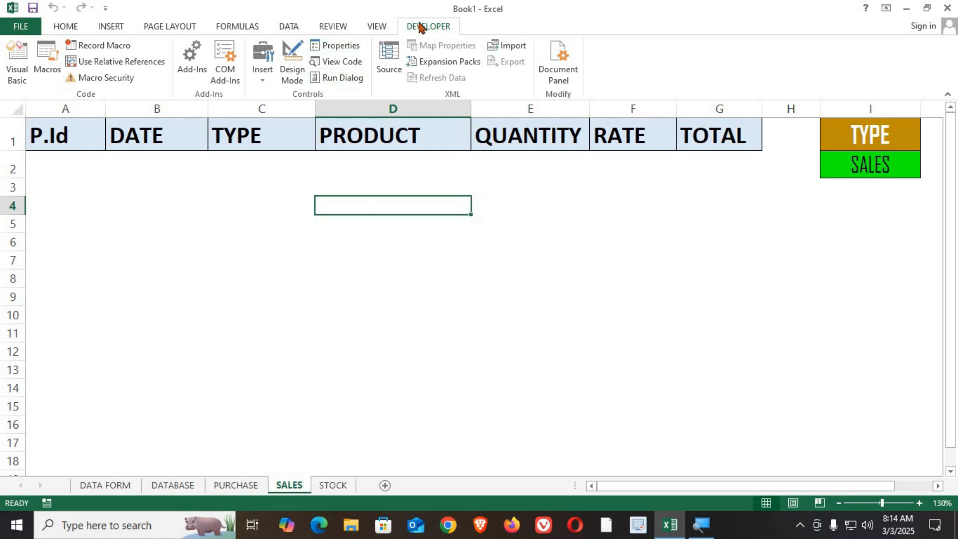
left_click(107, 52)
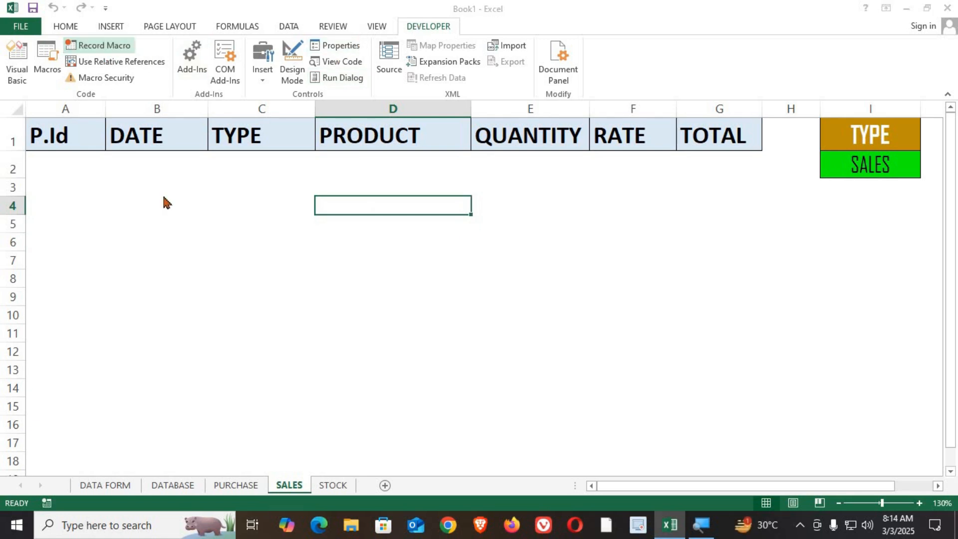
type("SALE")
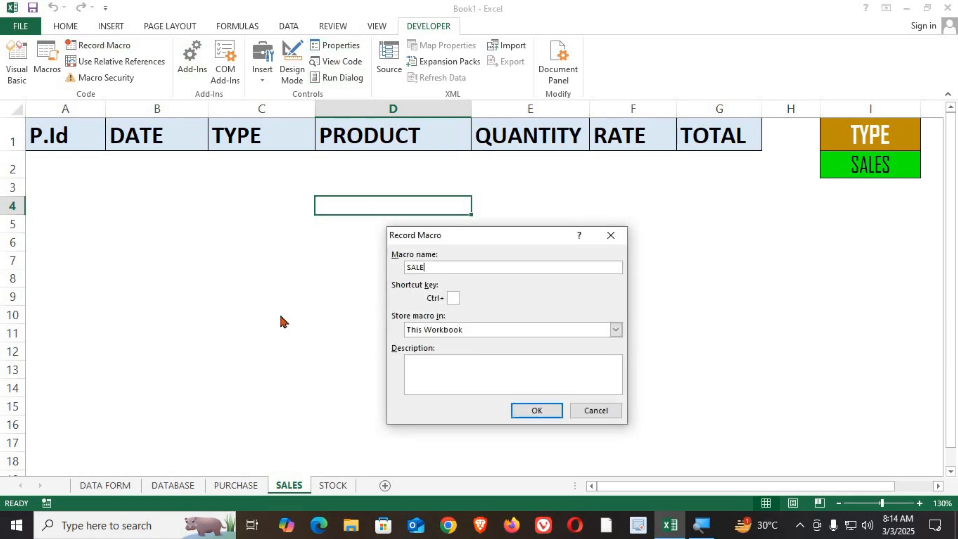
left_click(524, 409)
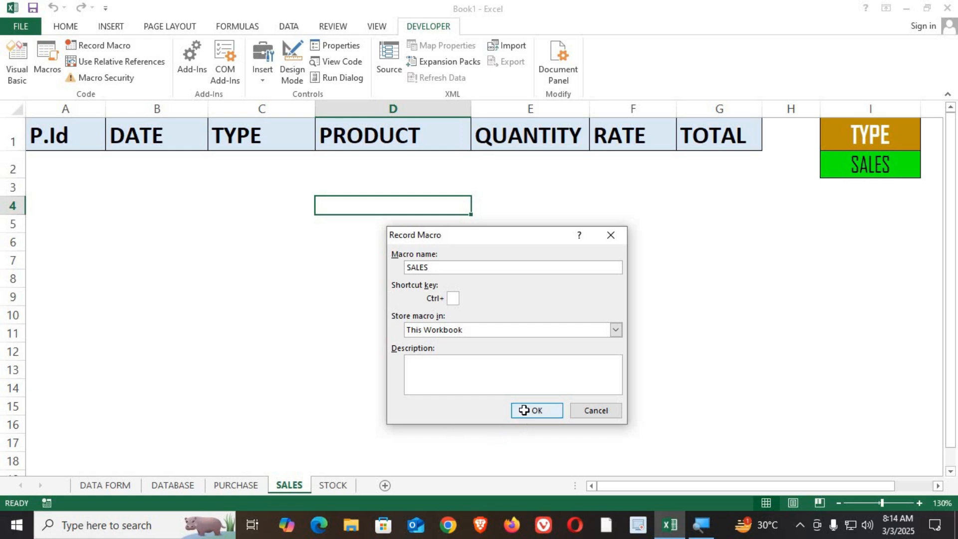
Run Advanced Filter with DATABASE columns A:G as list, SALES cells I1:I2 as criteria, copying to A1:G1, then stop recording.
left_click(287, 26)
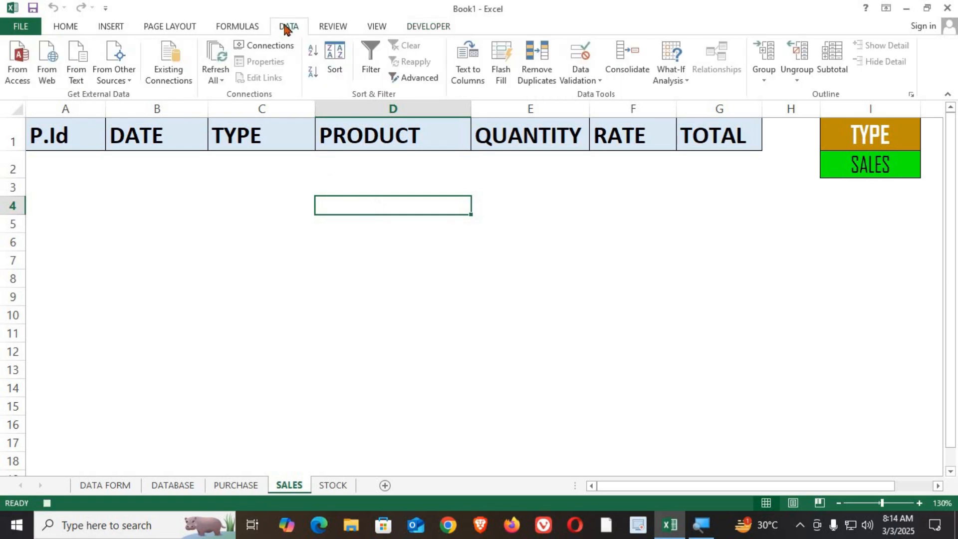
left_click(414, 79)
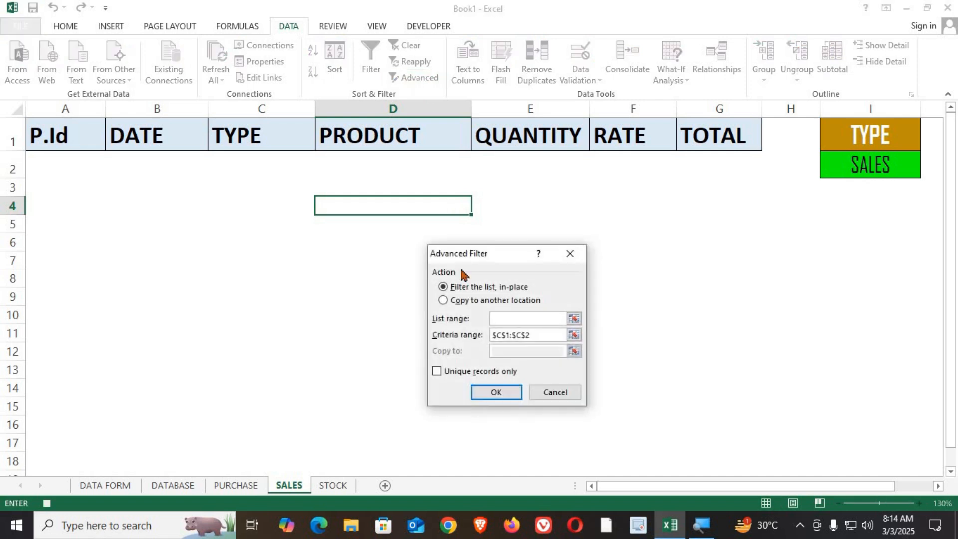
left_click(172, 486)
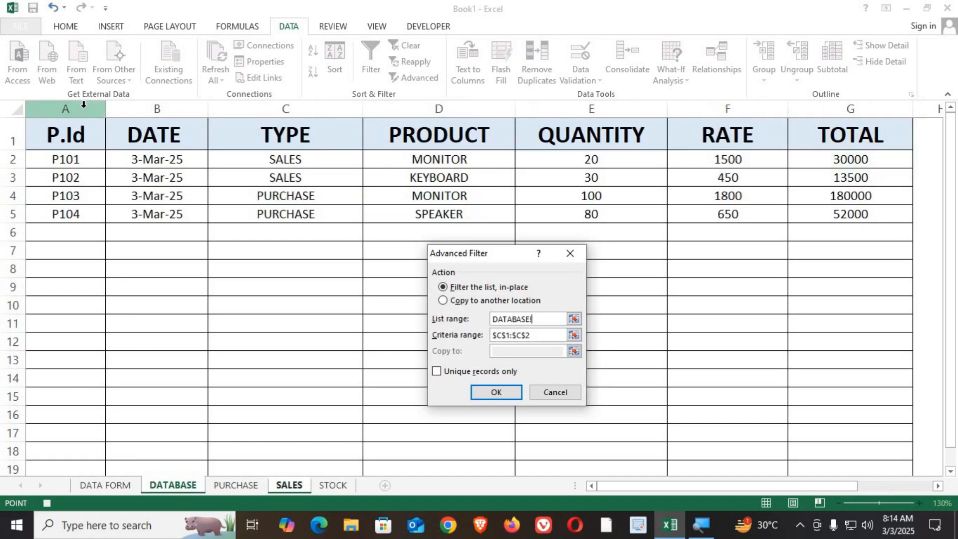
left_click_drag(84, 108, 846, 133)
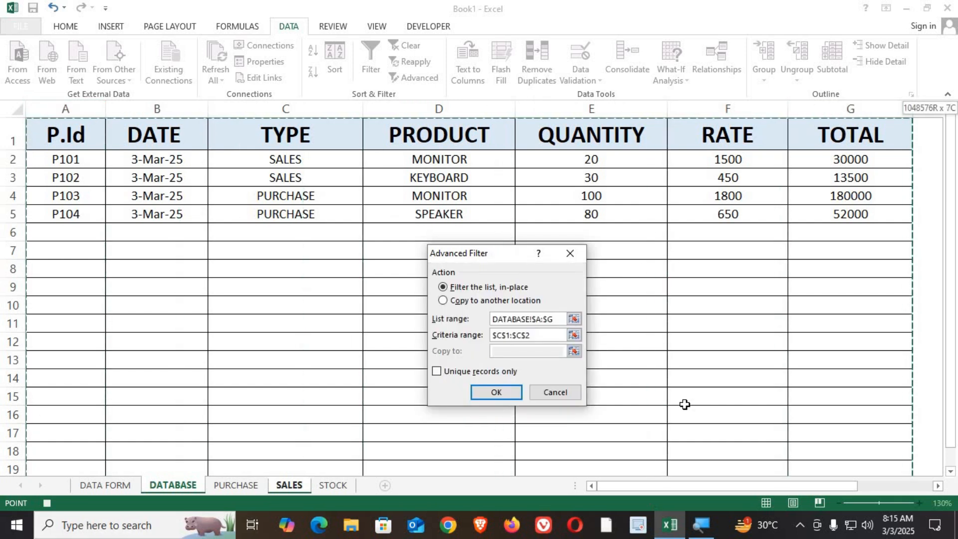
left_click(511, 335)
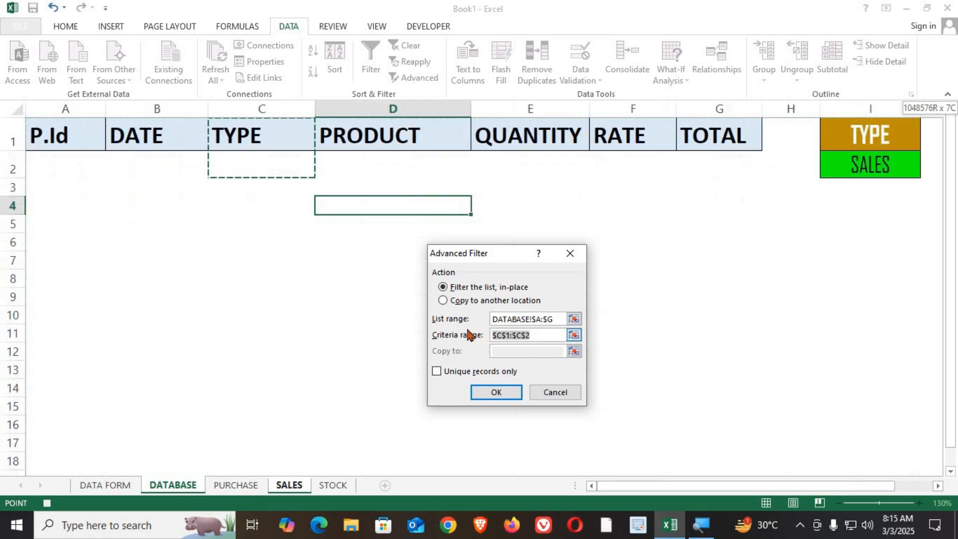
key("BackSpace")
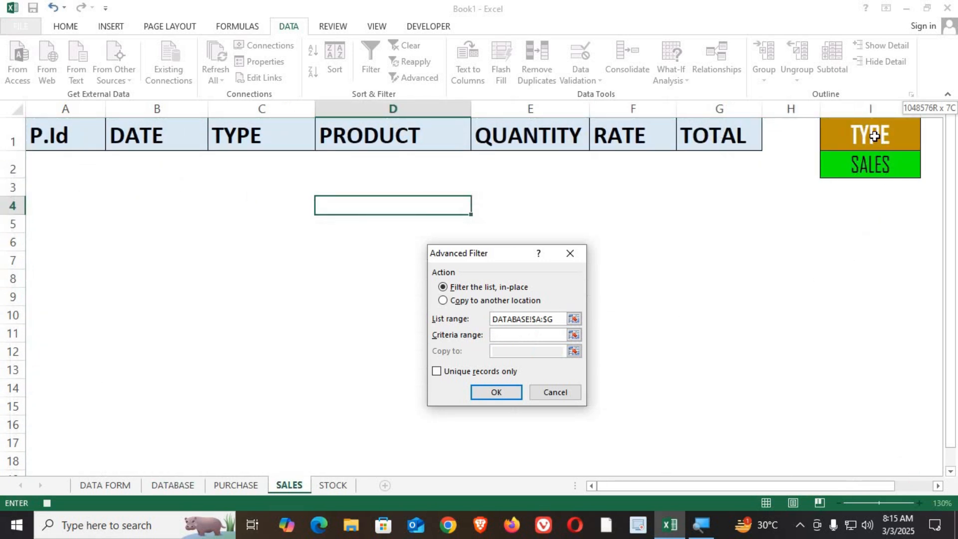
left_click_drag(874, 132, 875, 165)
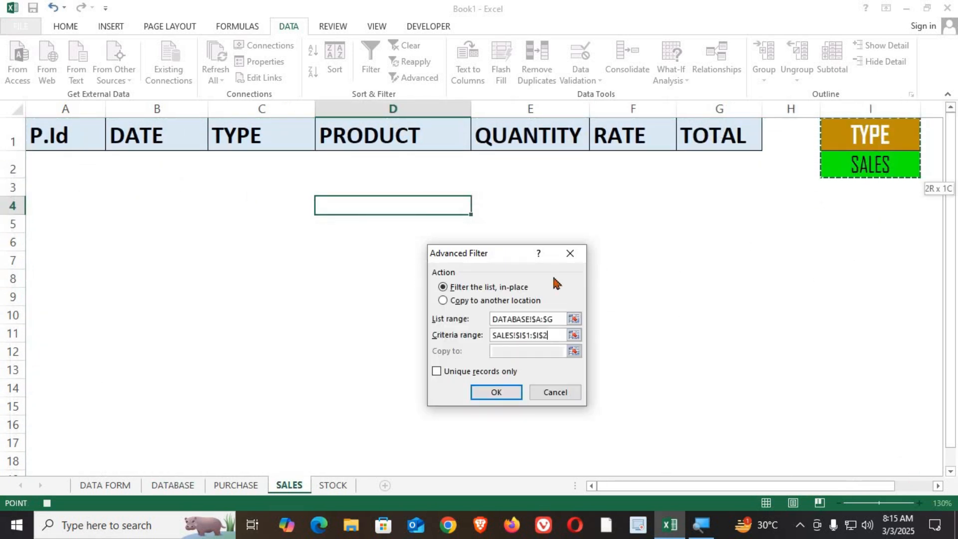
left_click(472, 301)
left_click(548, 351)
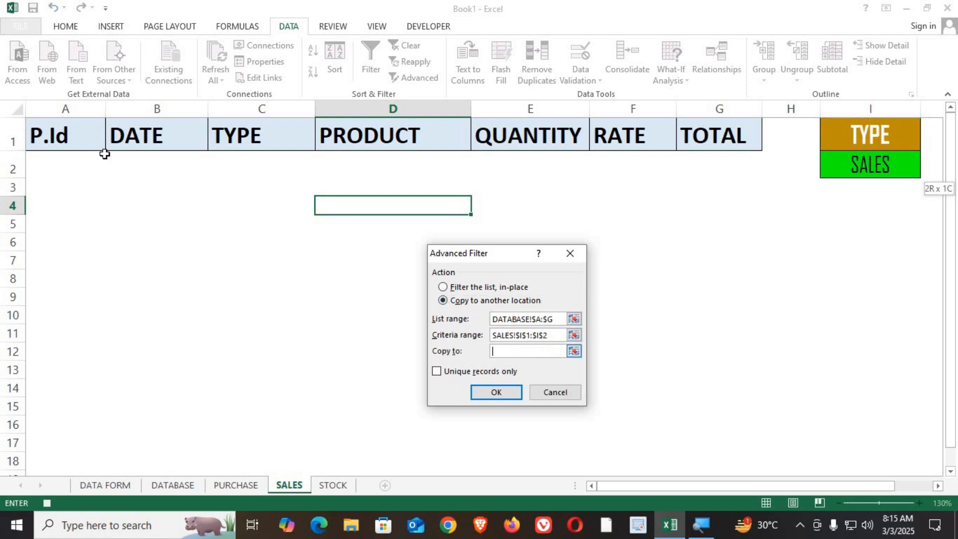
left_click_drag(65, 132, 690, 158)
left_click(518, 394)
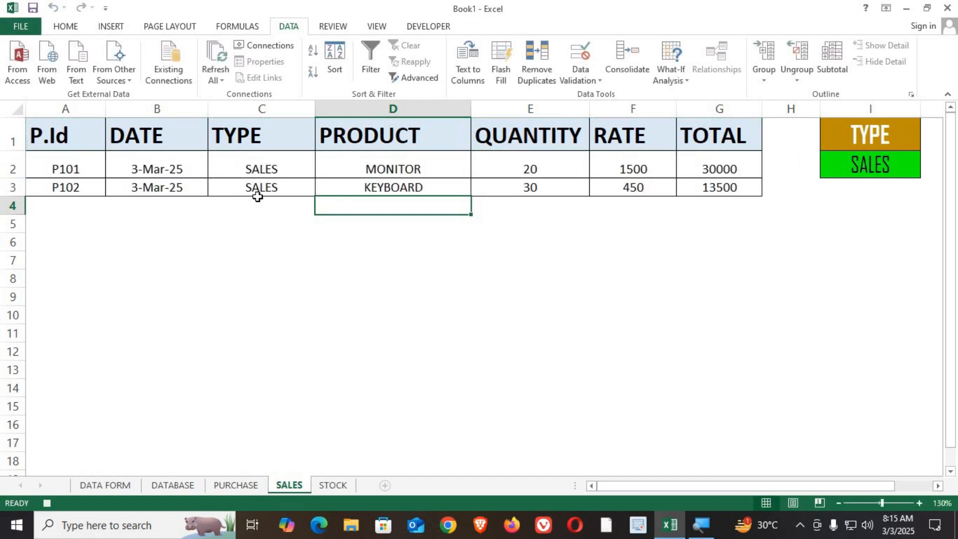
left_click(428, 26)
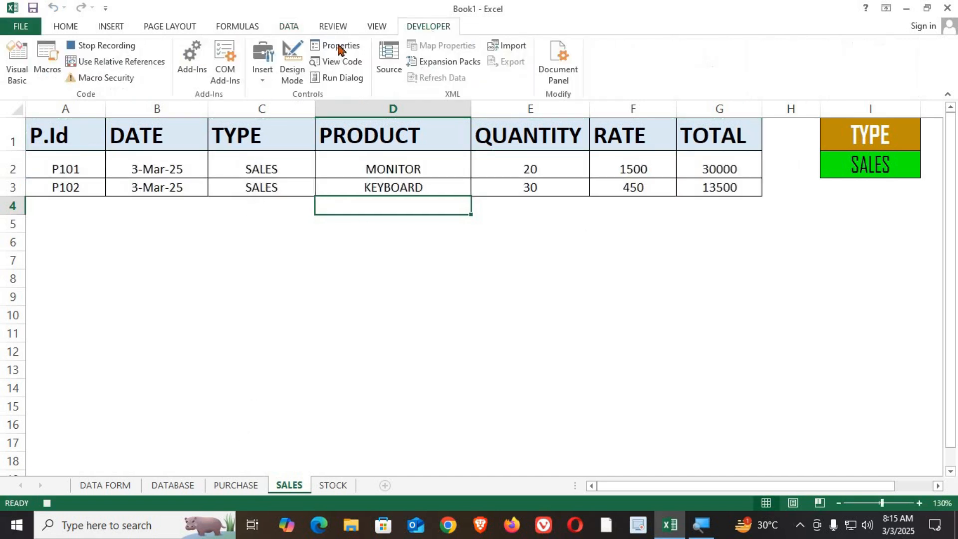
left_click(128, 45)
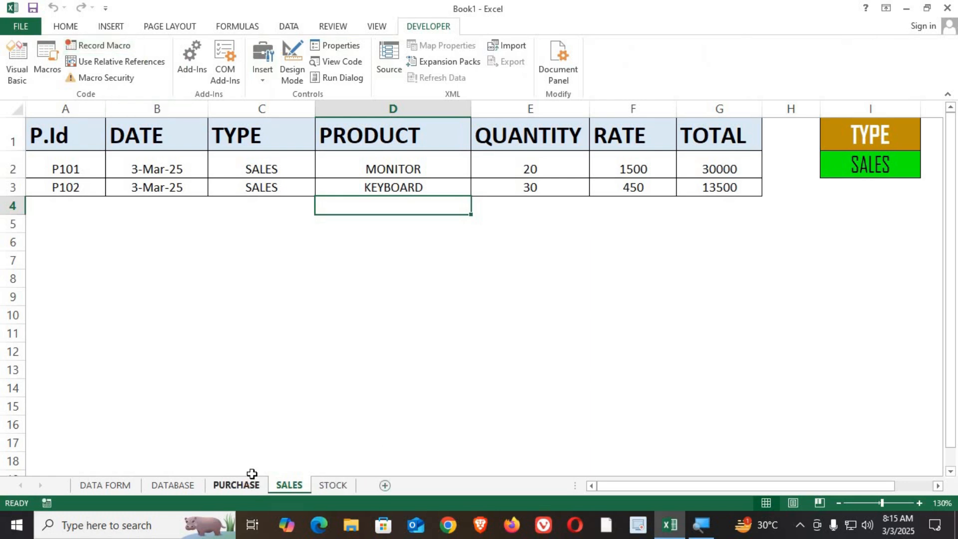
Review the PURCHASE, DATA FORM, DATABASE and SALES sheets.
left_click(236, 484)
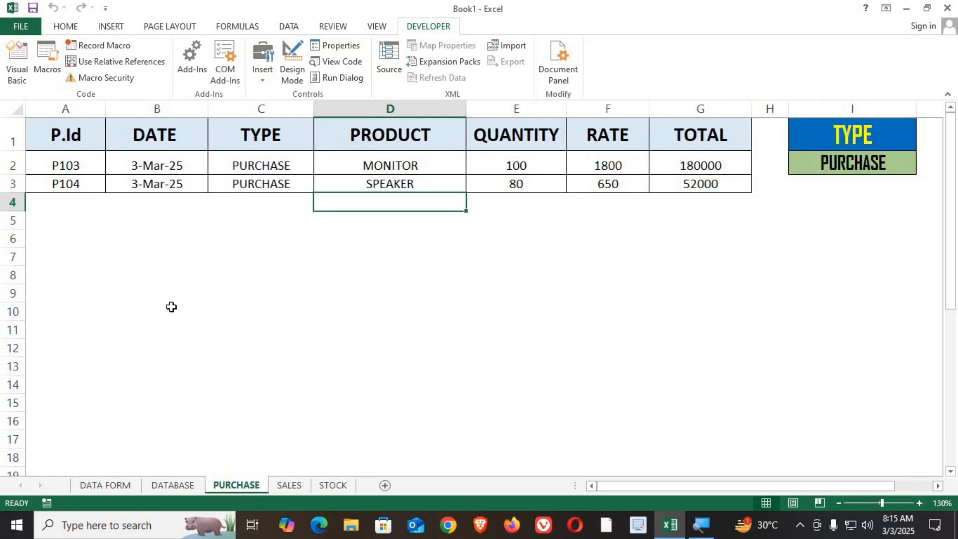
left_click(121, 486)
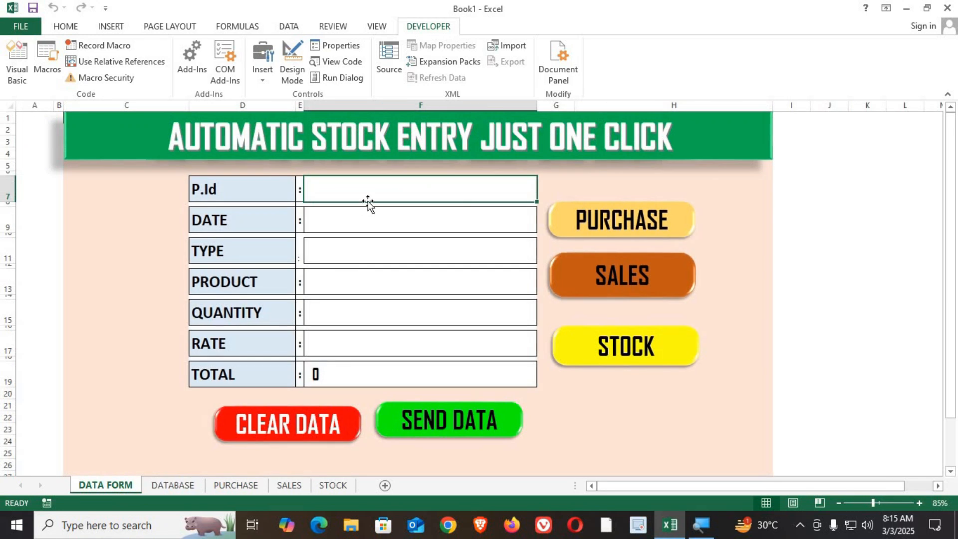
left_click(172, 485)
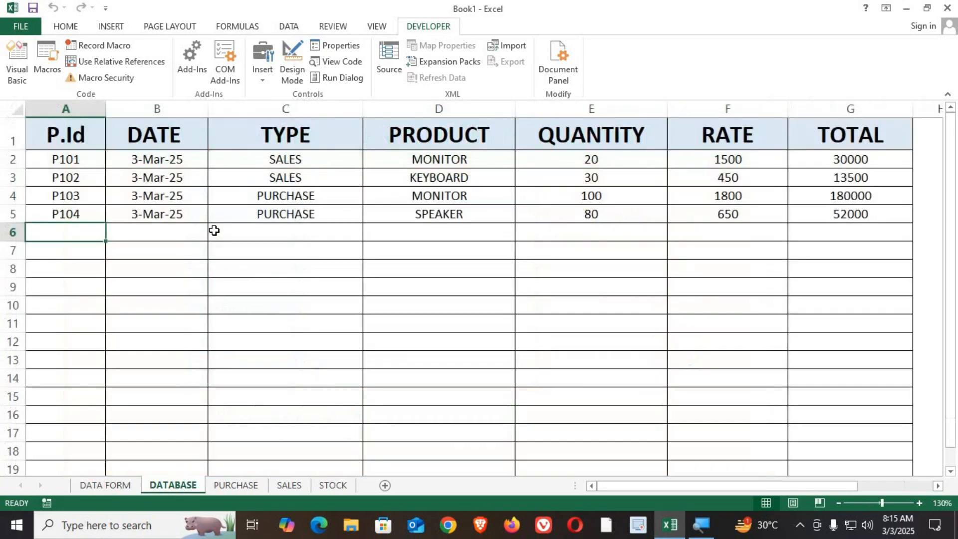
left_click(236, 486)
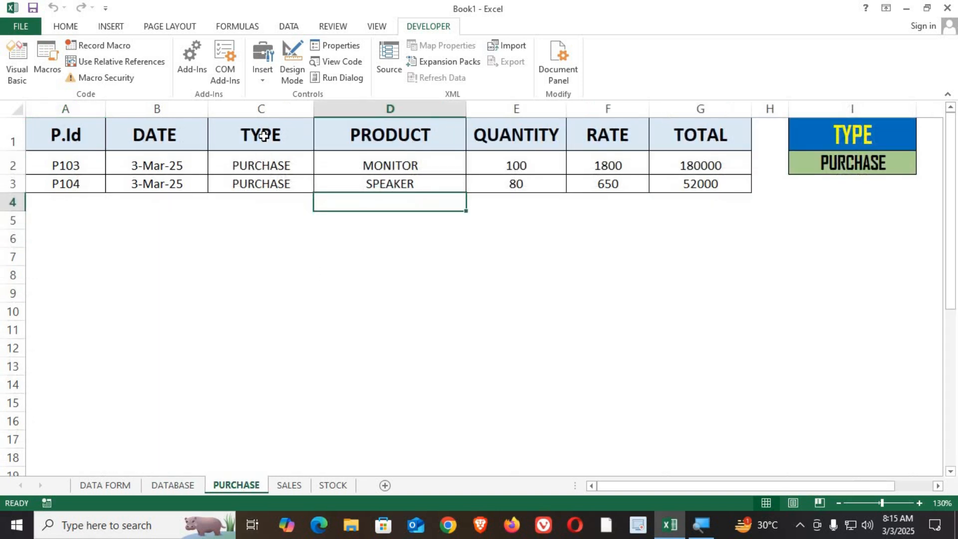
left_click(287, 484)
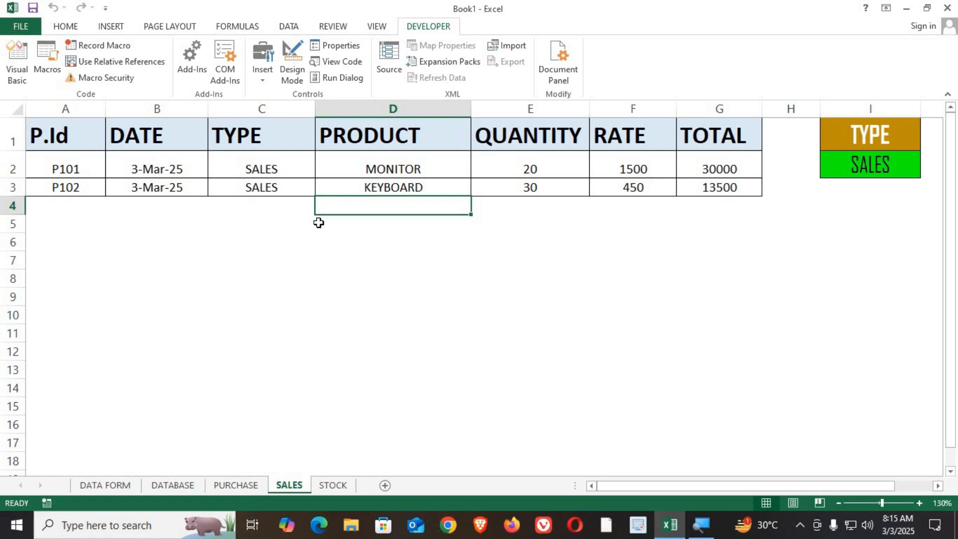
left_click(173, 485)
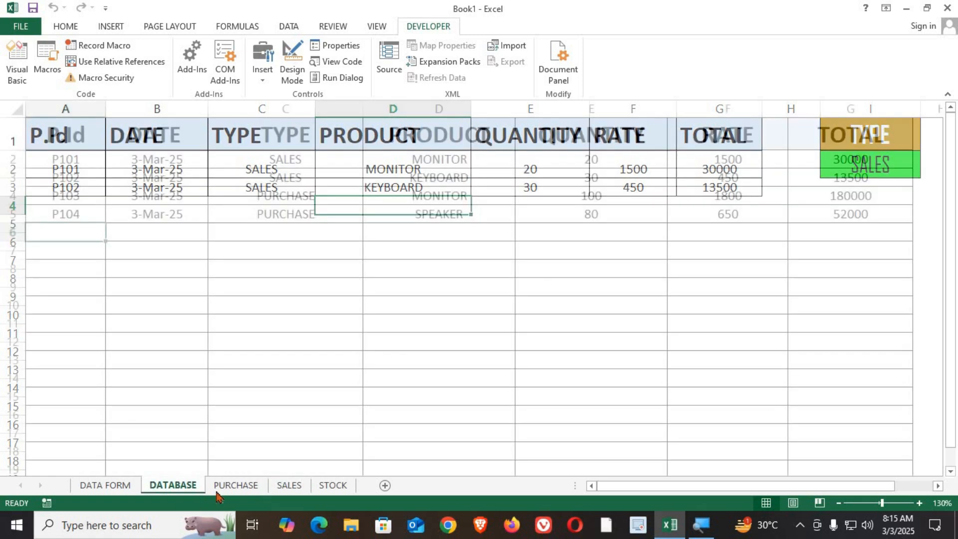
left_click(237, 486)
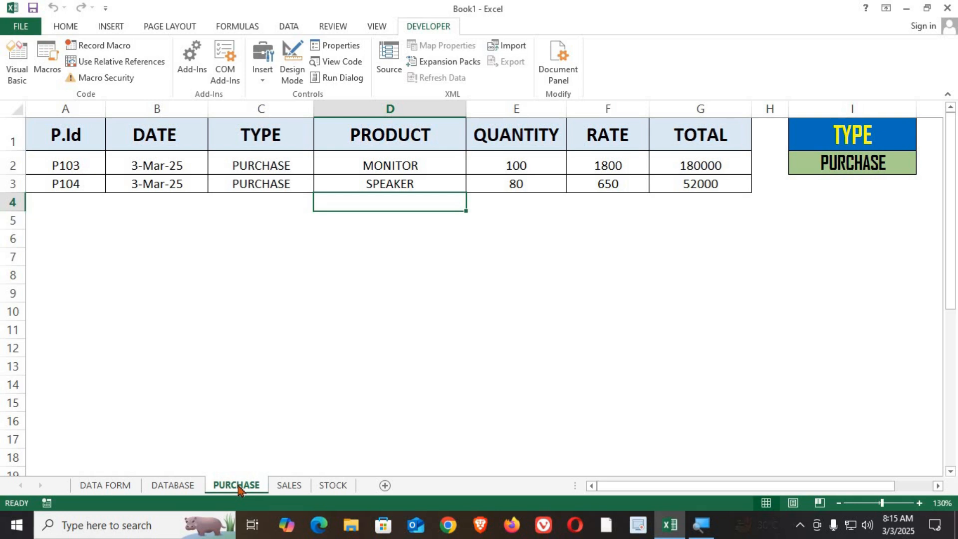
Add a Worksheet Activate event to the PURCHASE sheet's code that calls the PURCHASE macro, then close the VBA editor.
right_click(236, 486)
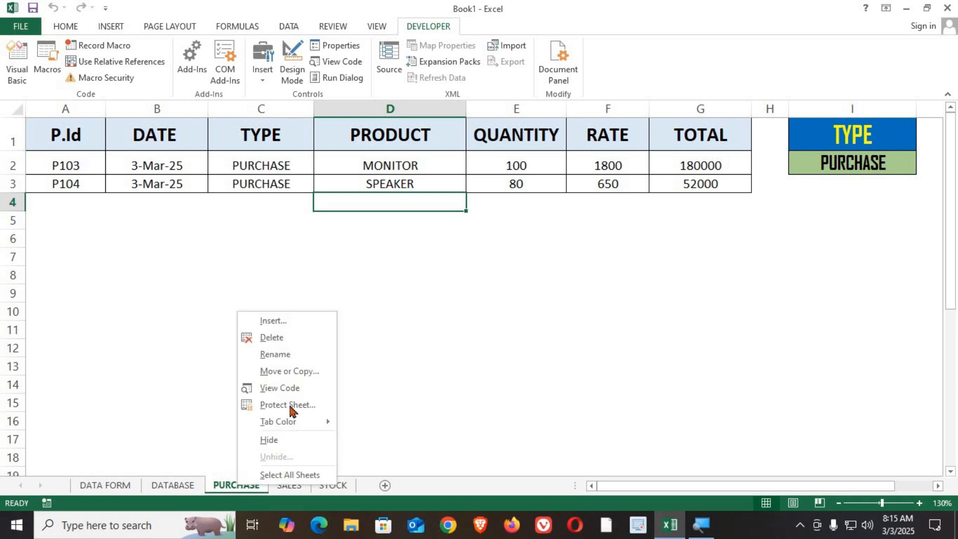
left_click(291, 387)
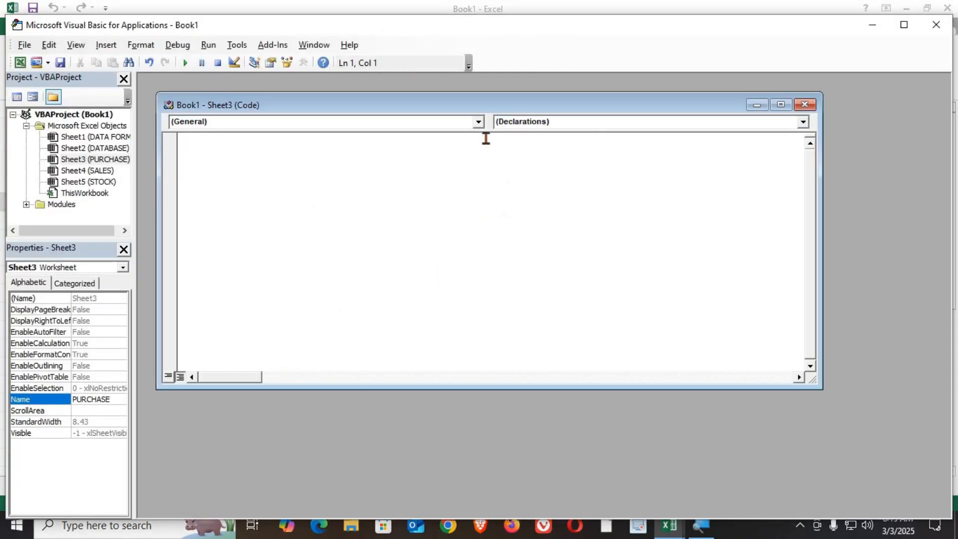
left_click(478, 122)
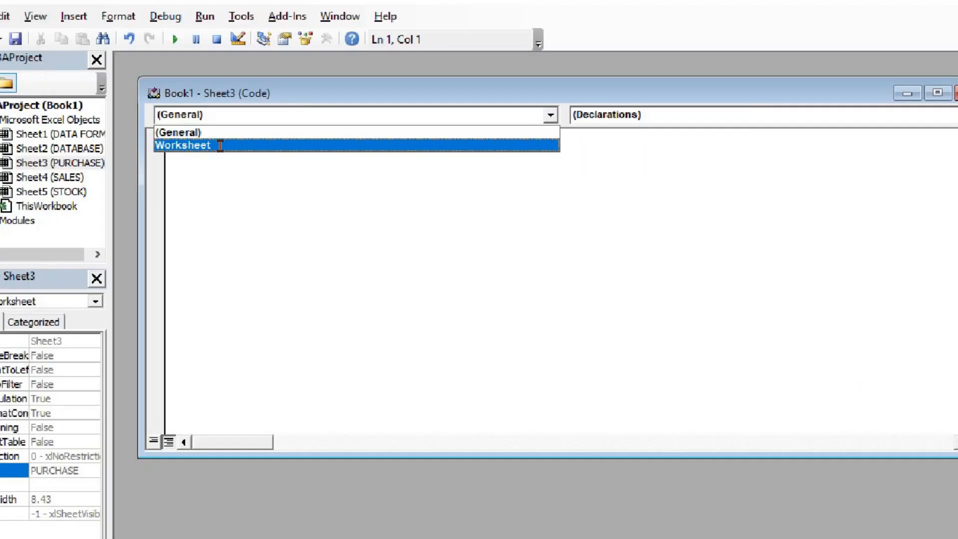
left_click(214, 145)
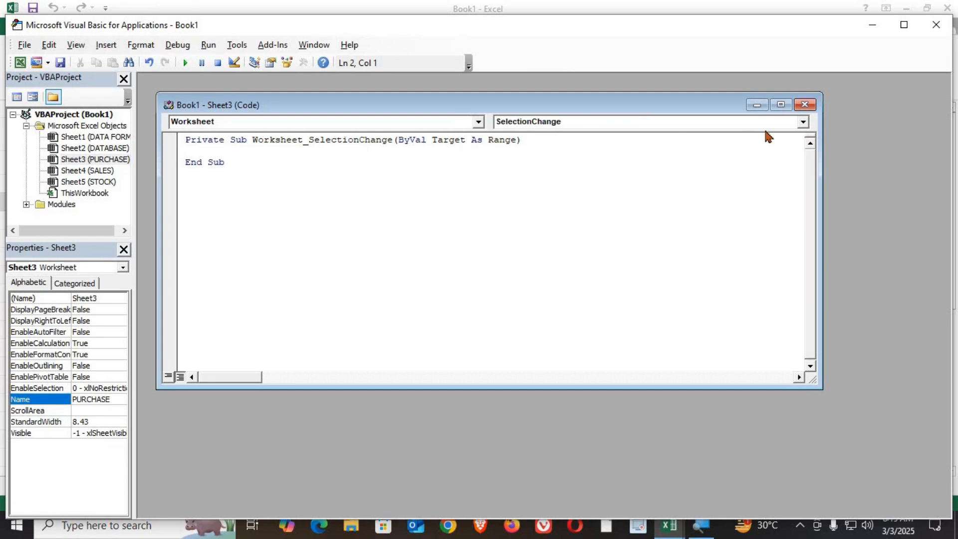
left_click(803, 123)
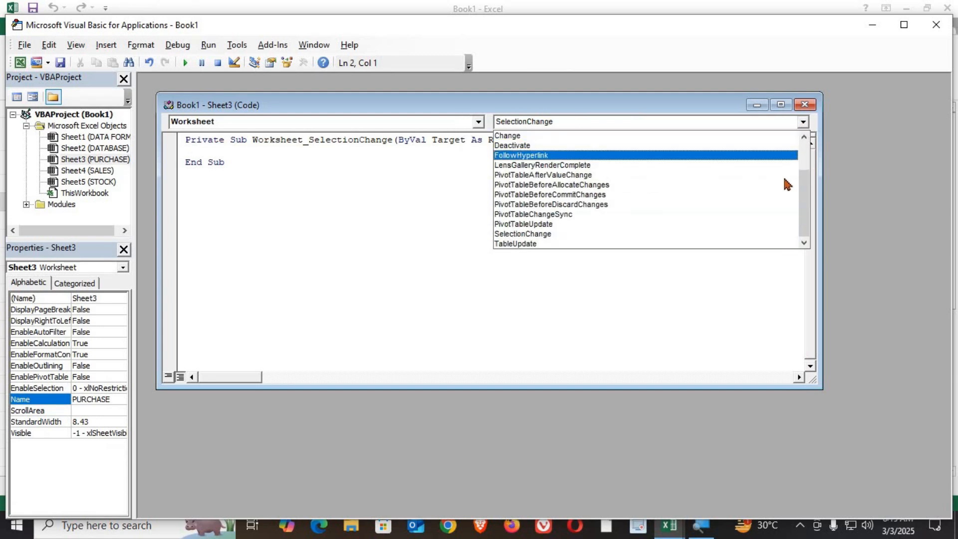
left_click_drag(806, 204, 800, 130)
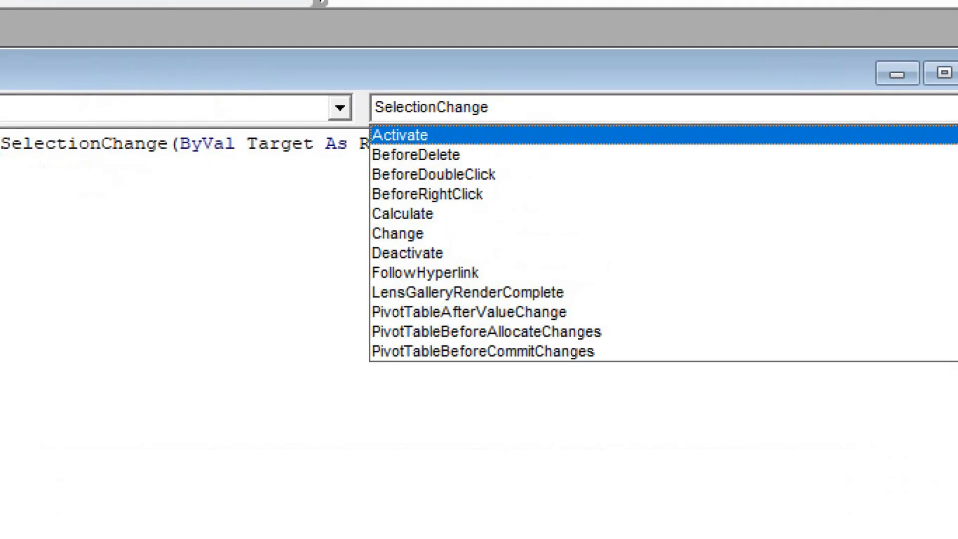
left_click(754, 135)
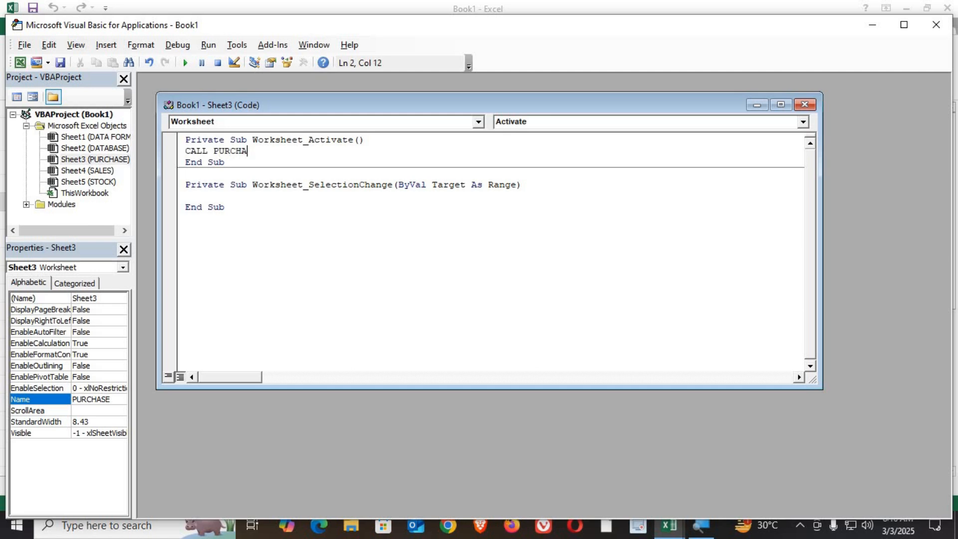
left_click(935, 25)
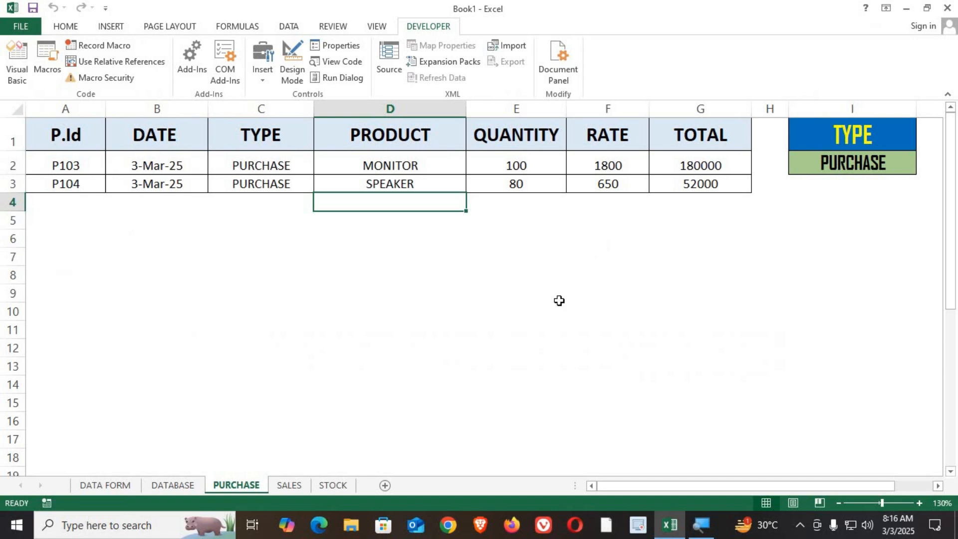
Add a Worksheet Activate event to the SALES sheet's code that calls the SALES macro, then close the VBA editor.
left_click(296, 488)
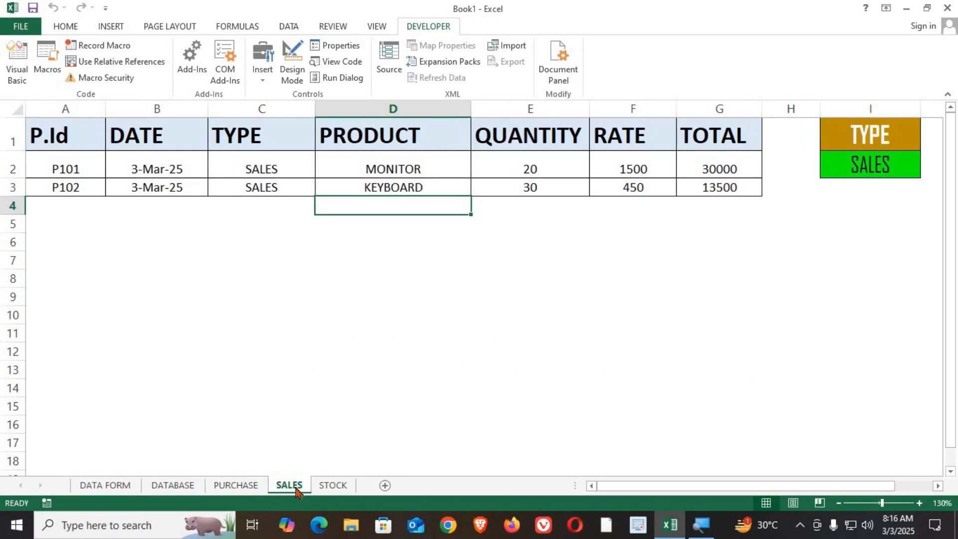
right_click(296, 488)
left_click(345, 391)
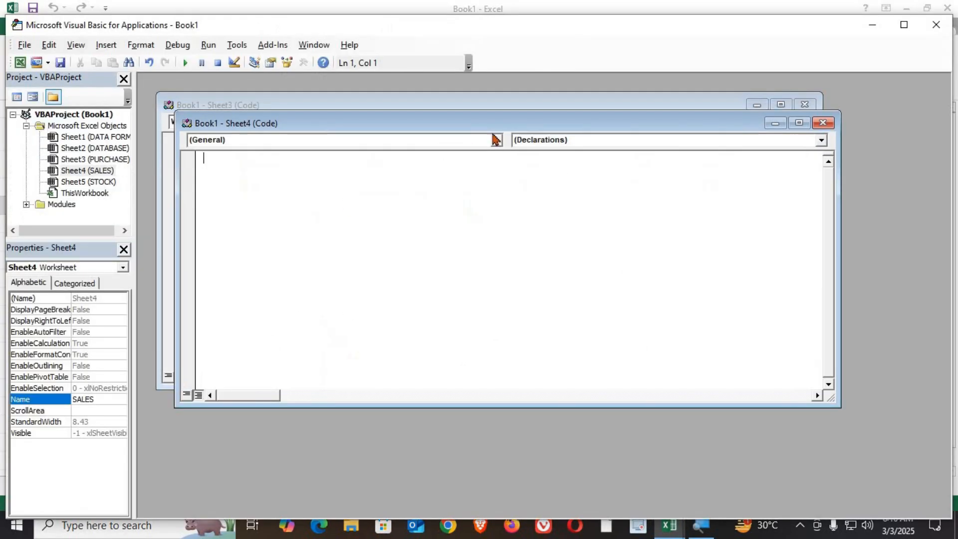
left_click(496, 139)
left_click(425, 164)
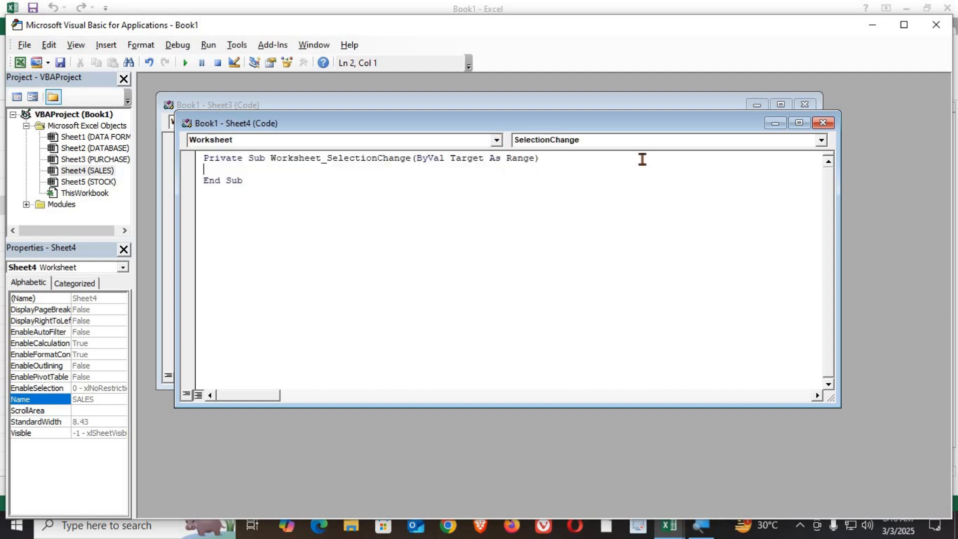
left_click(820, 140)
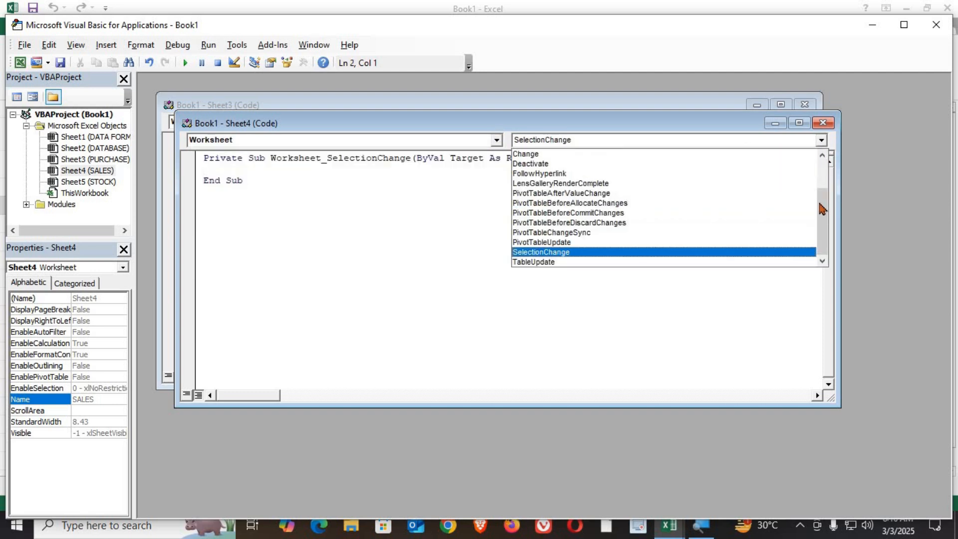
scroll(823, 199, "up", 5)
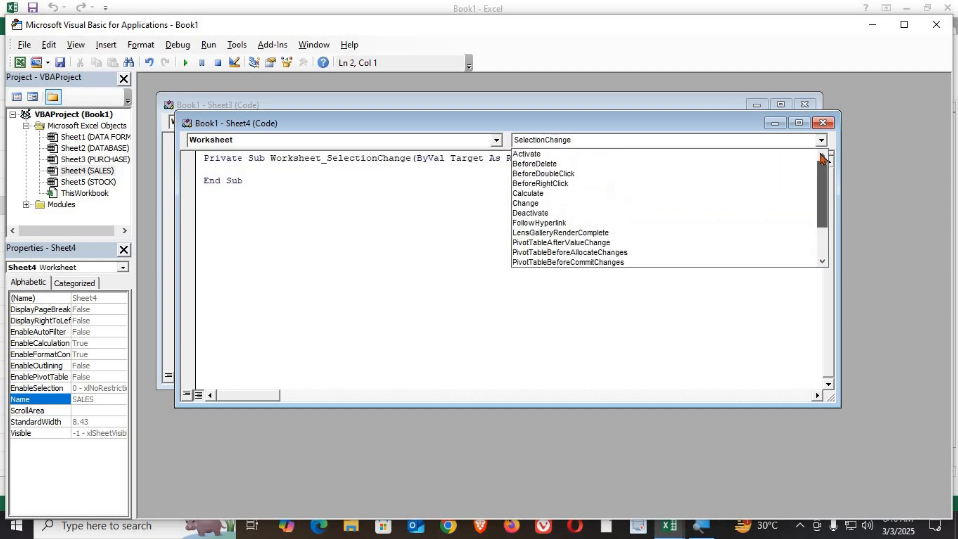
left_click(620, 158)
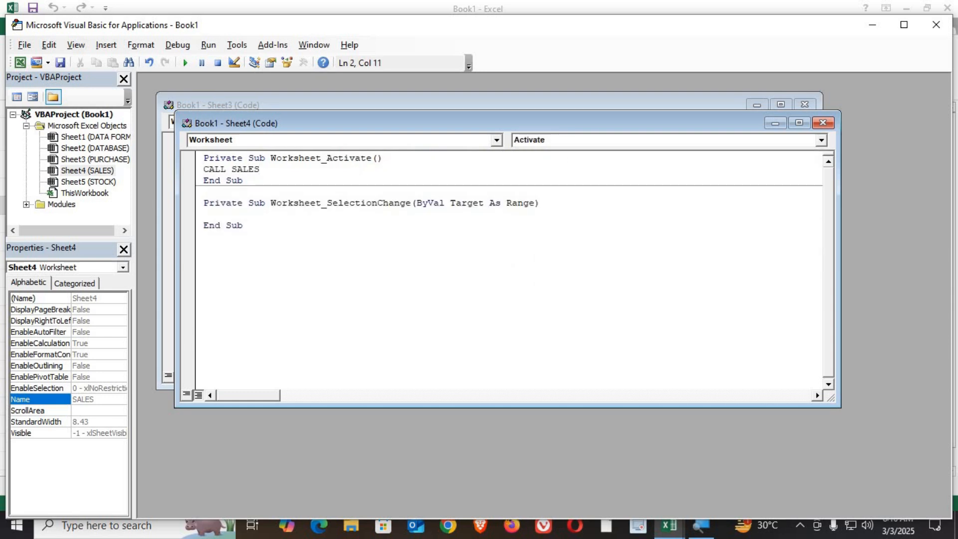
left_click(935, 25)
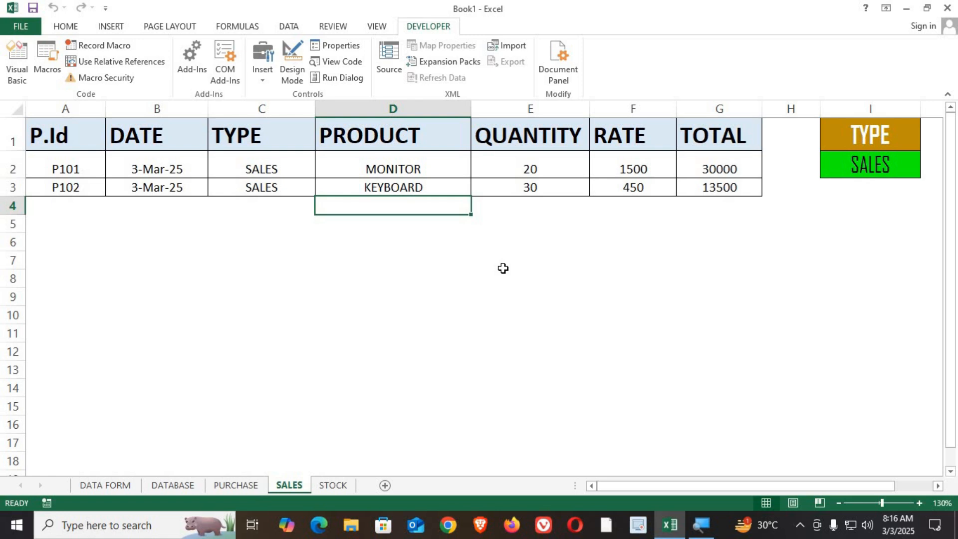
Review the PURCHASE, DATABASE, SALES and DATA FORM sheets.
left_click(237, 487)
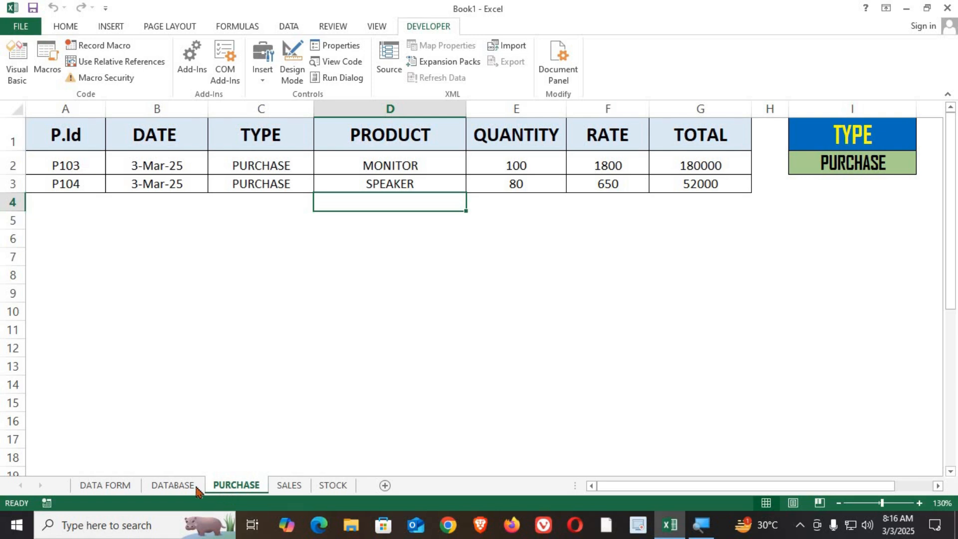
left_click(167, 486)
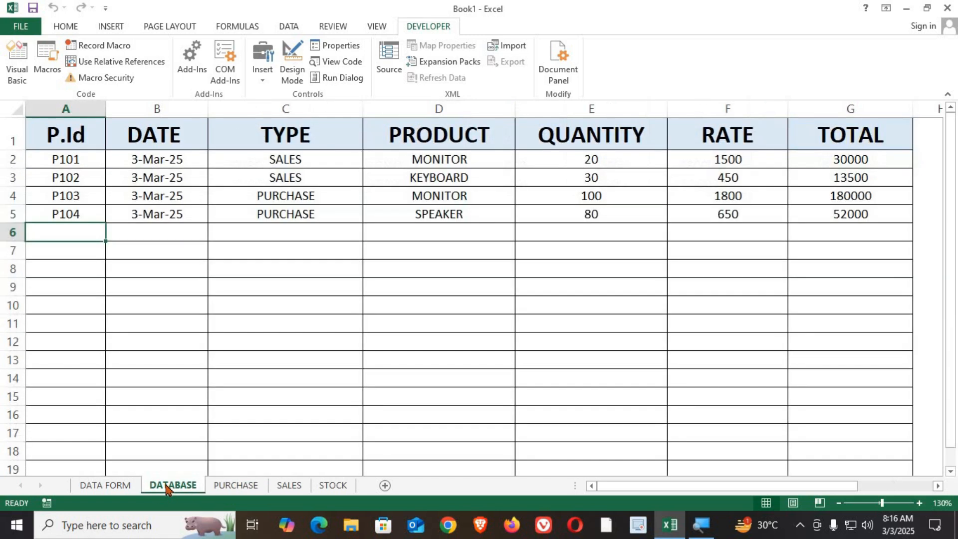
left_click(237, 488)
left_click(283, 488)
left_click(232, 486)
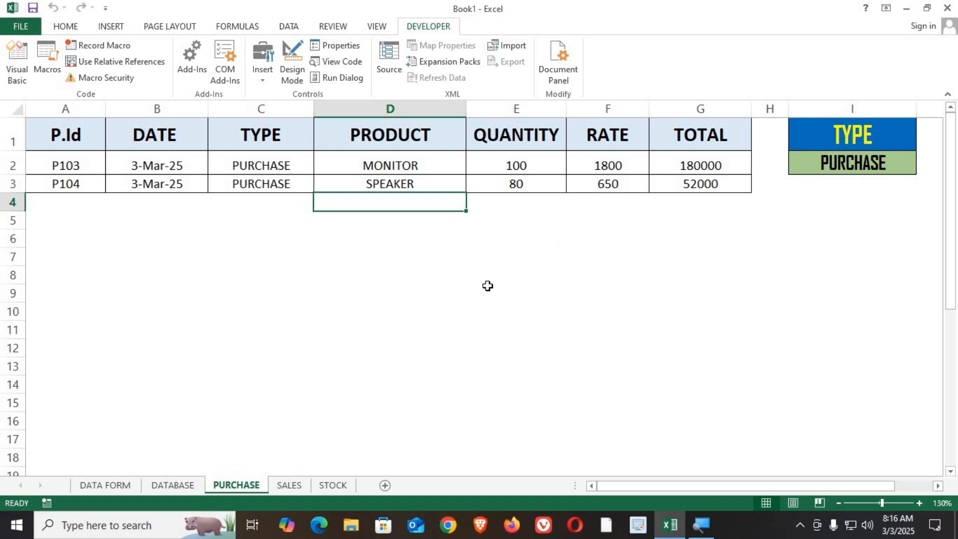
left_click(112, 483)
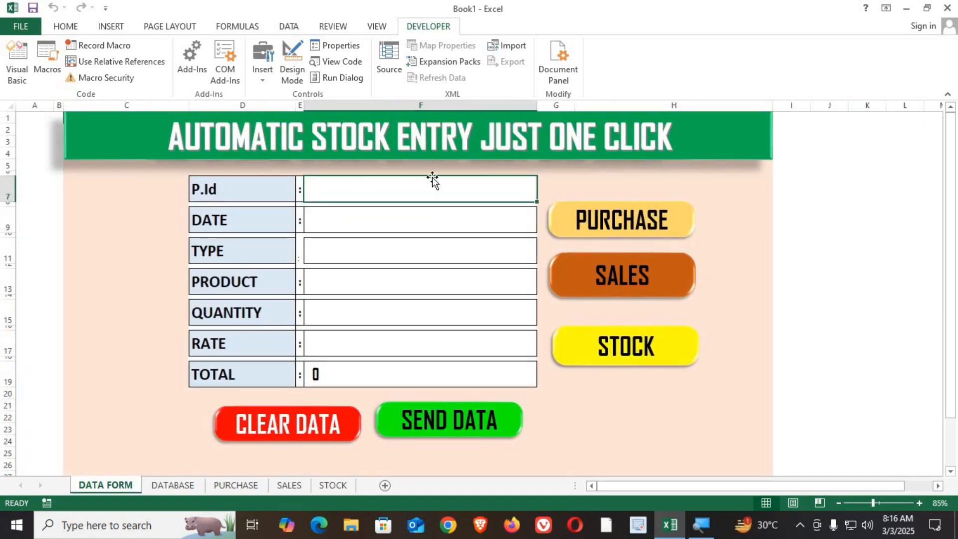
left_click(179, 486)
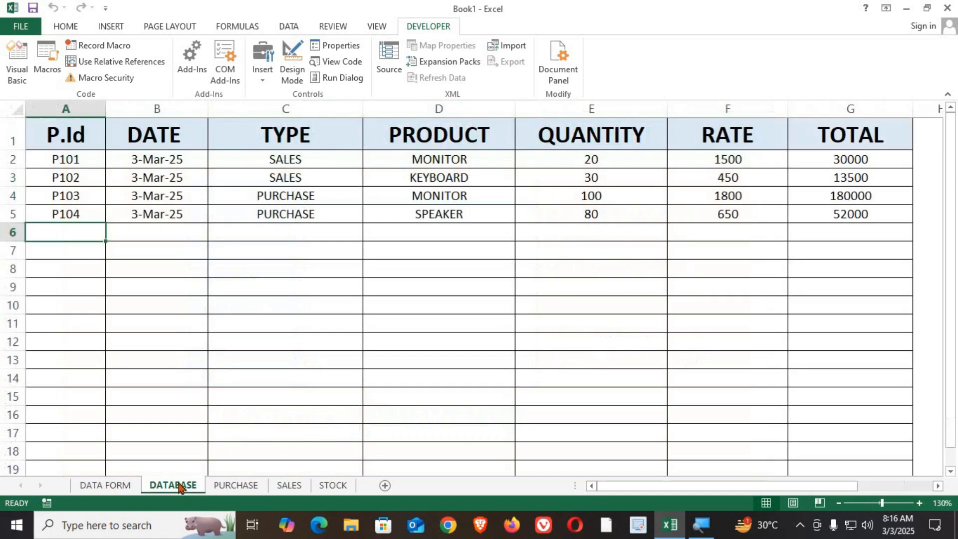
left_click(105, 486)
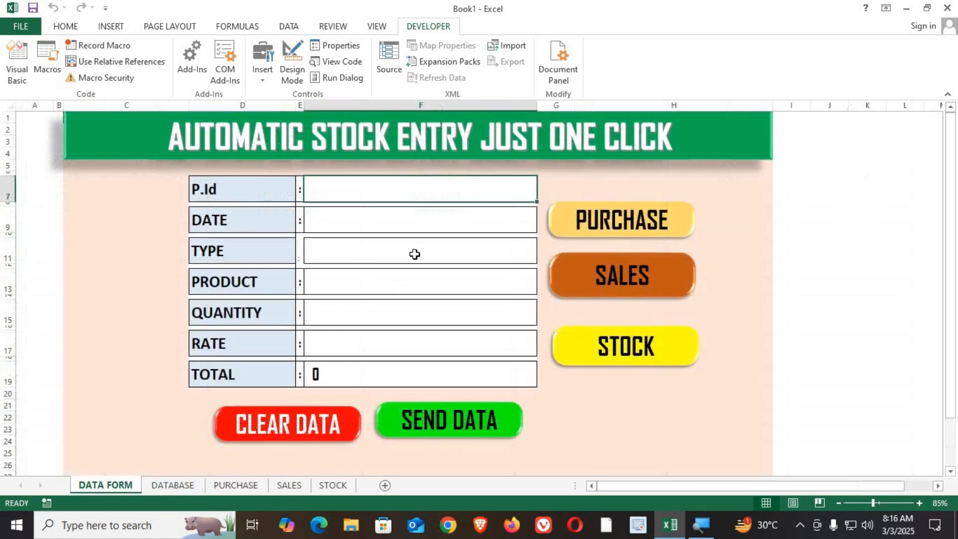
In the data form, enter P105 as the ID, today's date, and choose PURCHASE as the type.
type("P10")
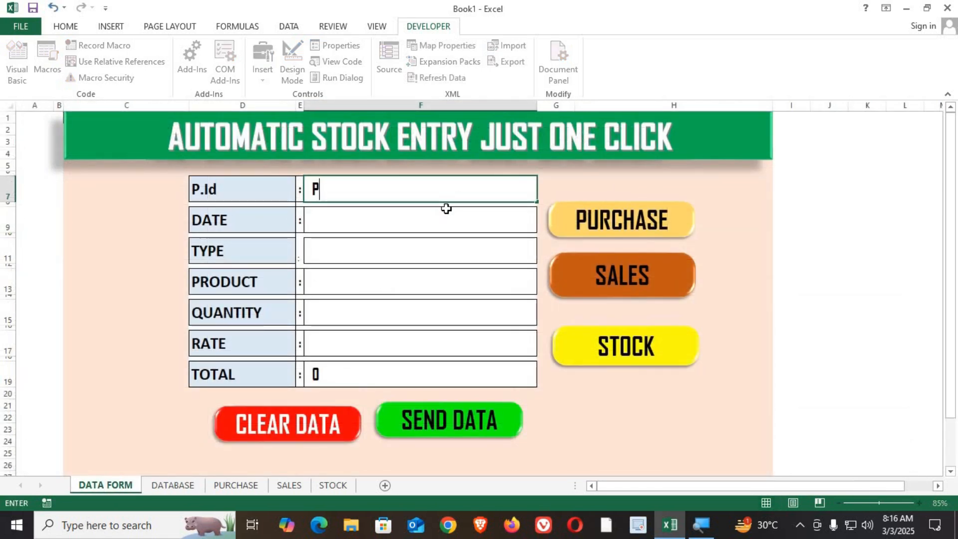
key("Return")
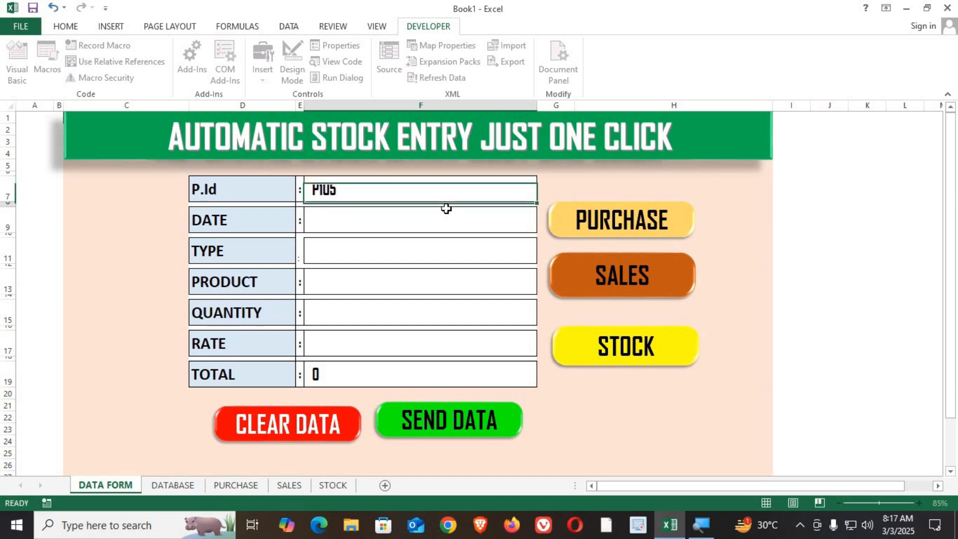
key("ctrl+semicolon")
key("Return")
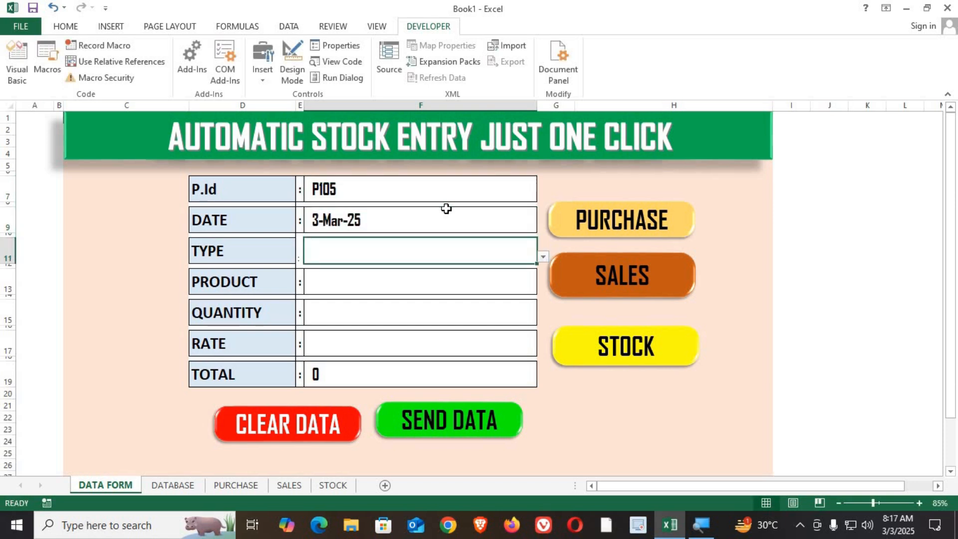
left_click(543, 257)
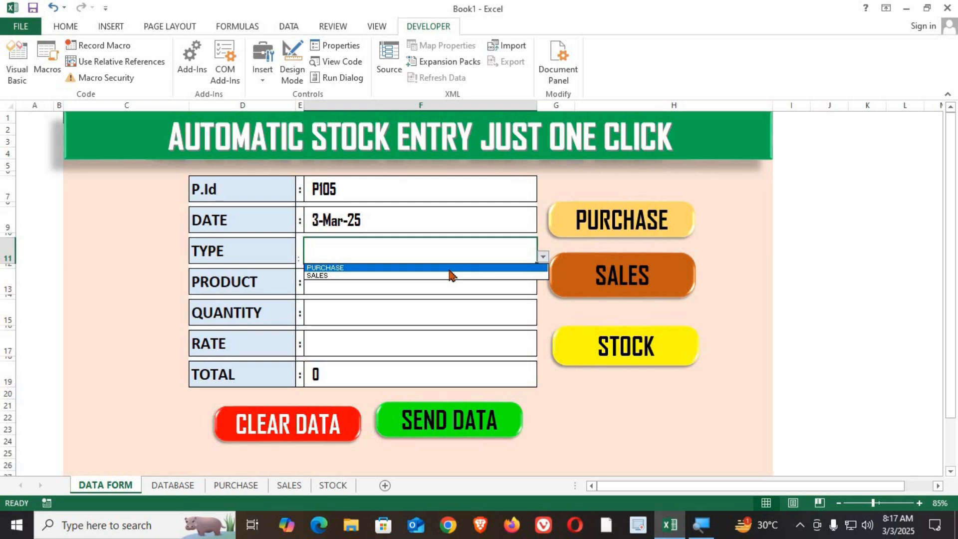
left_click(449, 265)
Choose MOUSE as the product and enter a quantity of 50 and a rate of 350.
left_click(368, 282)
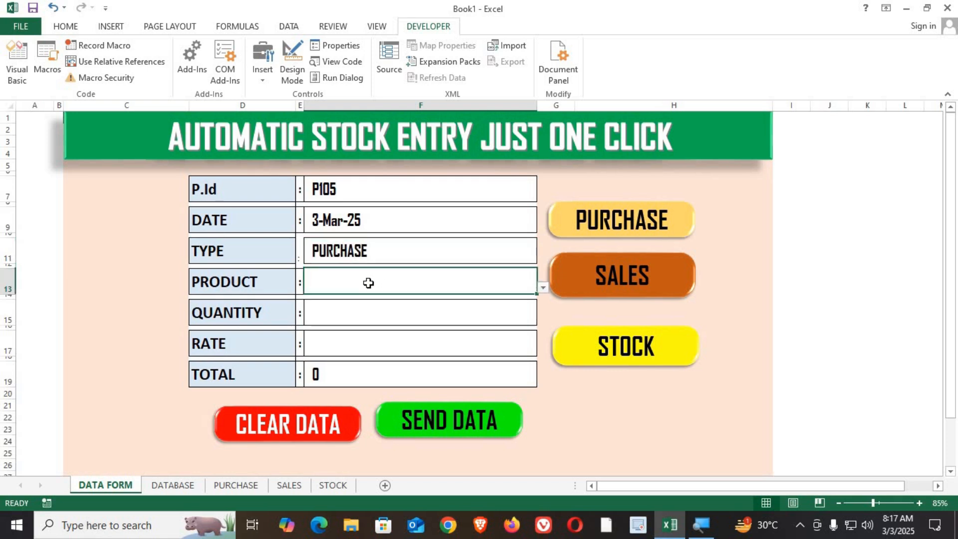
left_click(543, 288)
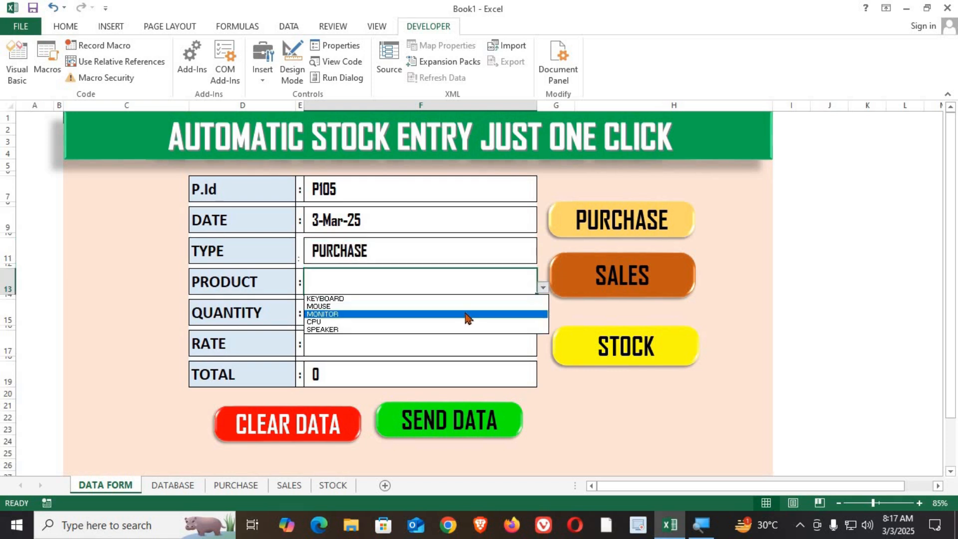
left_click(466, 308)
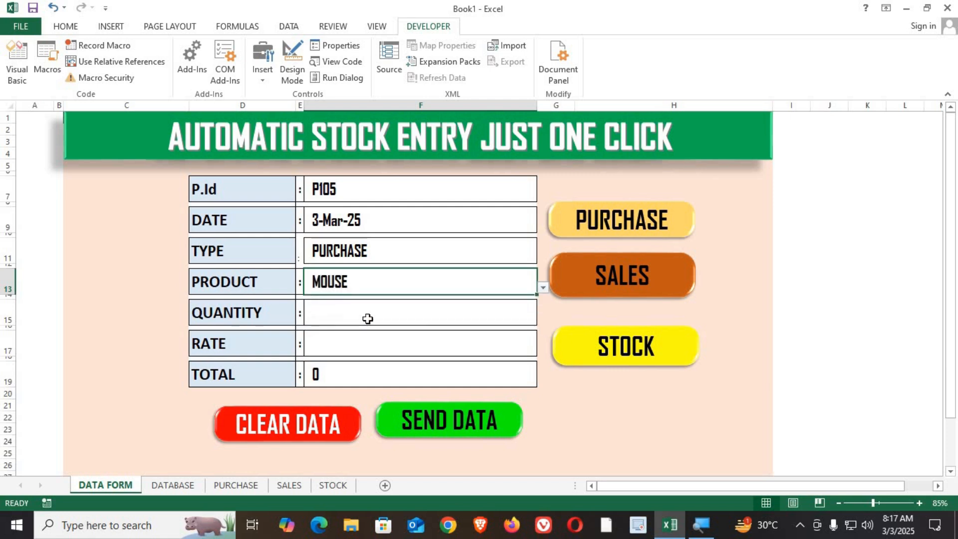
left_click(385, 320)
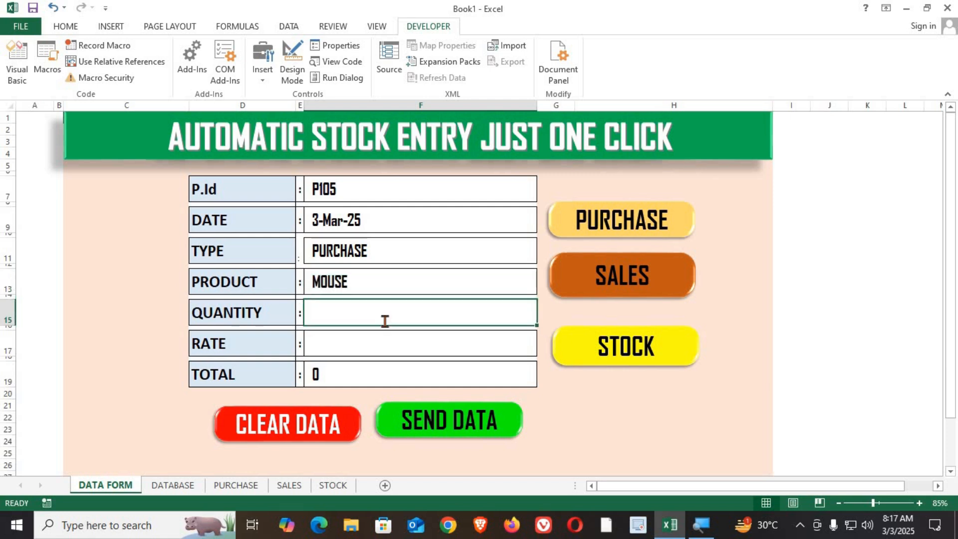
type("50")
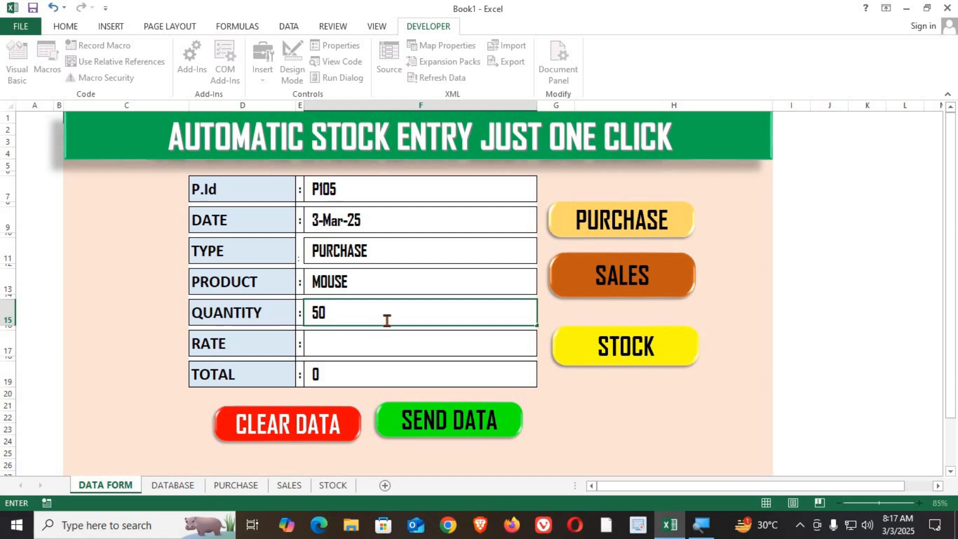
left_click(392, 334)
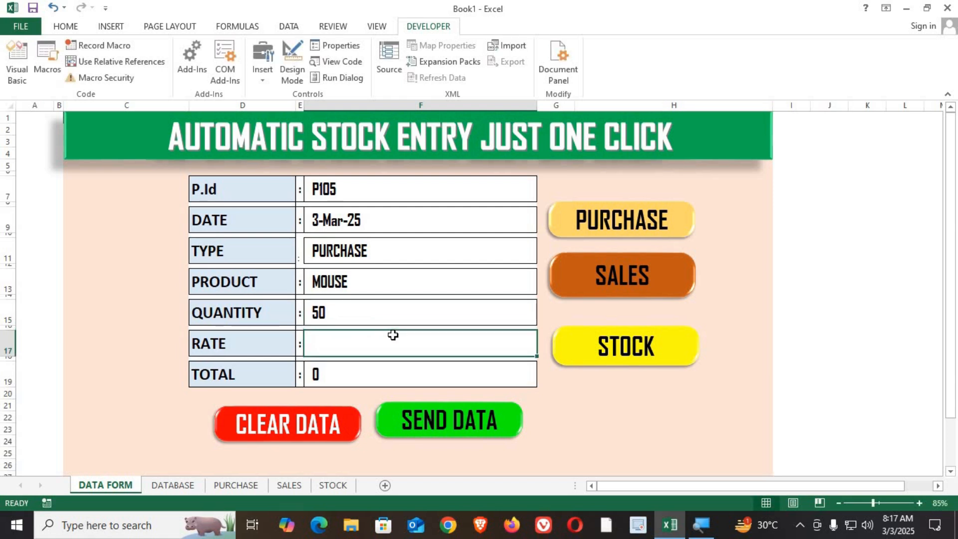
type("350")
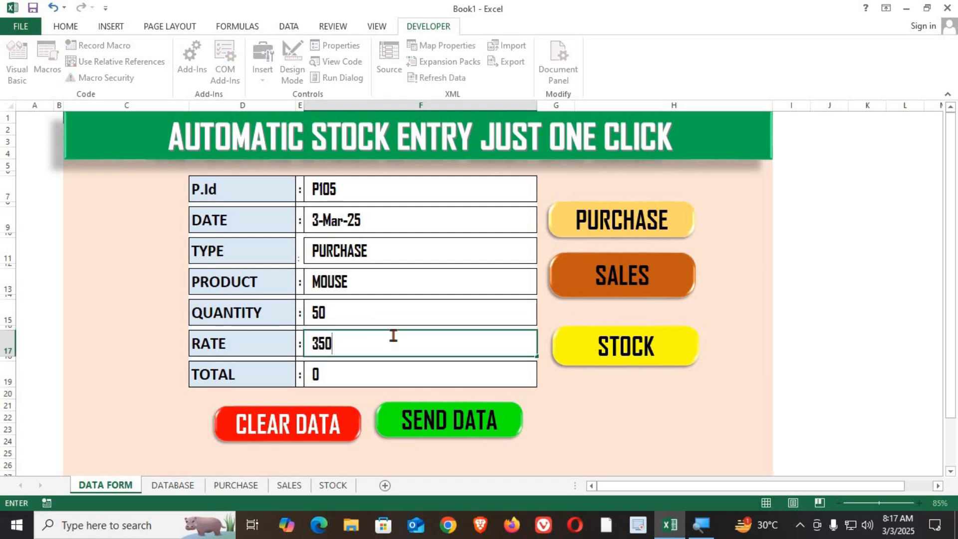
key("Return")
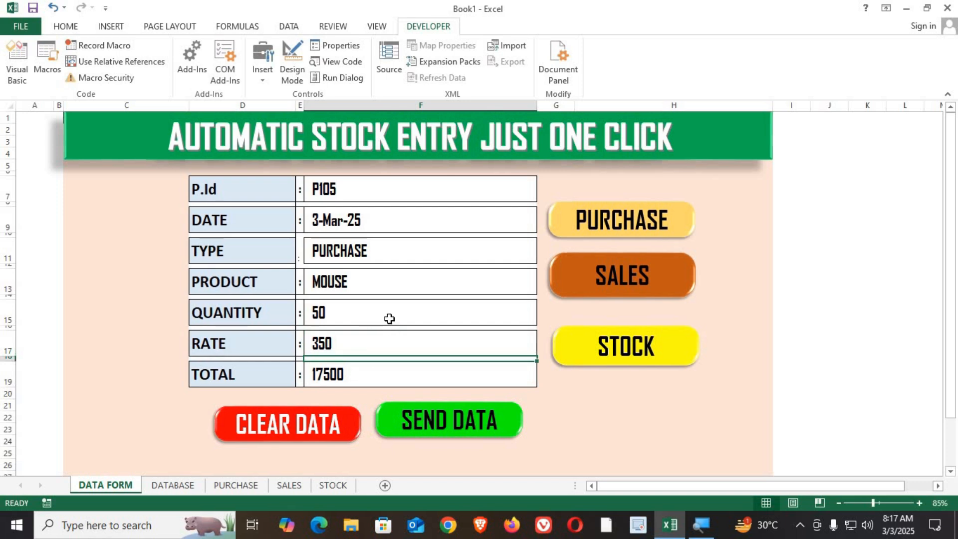
Send the entry to the database and check the new record on the DATABASE and PURCHASE sheets.
left_click(408, 423)
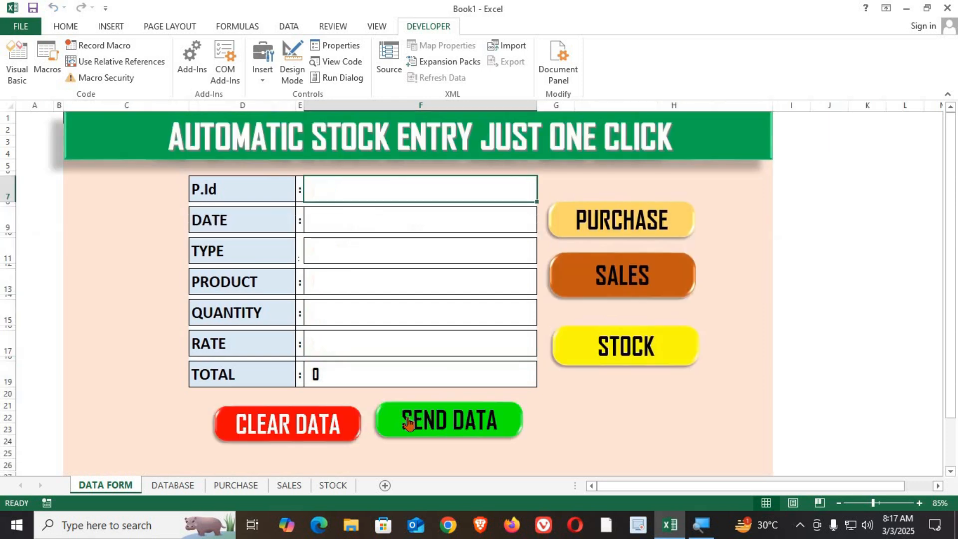
left_click(192, 487)
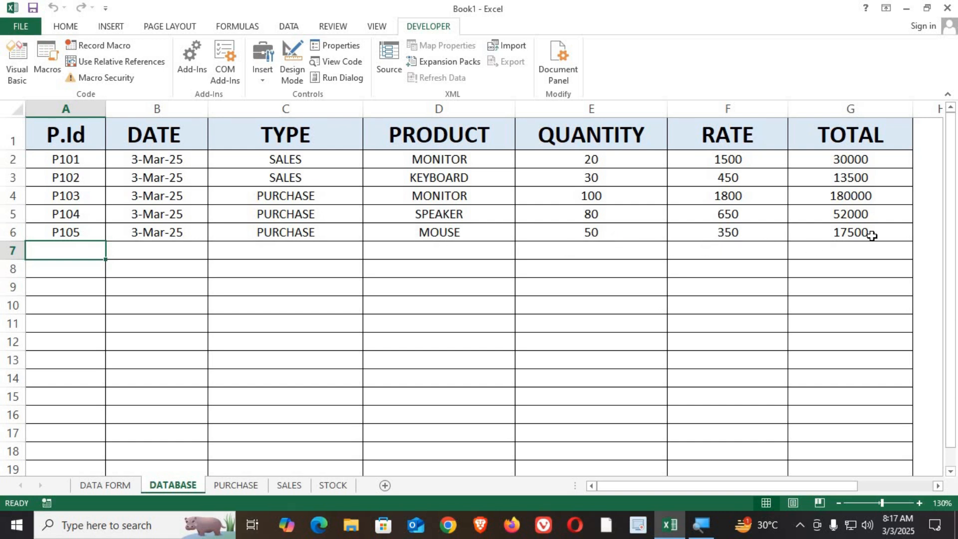
left_click(247, 484)
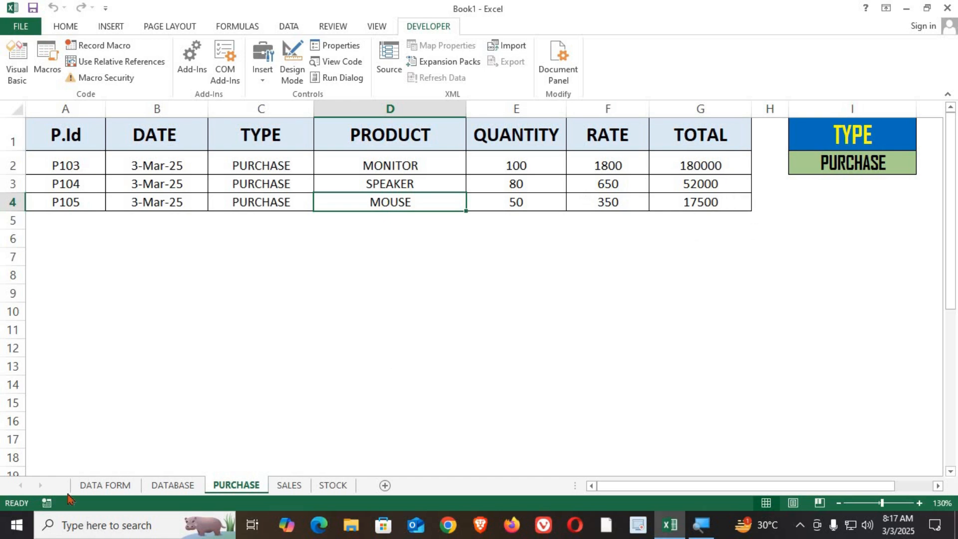
In the data form, enter P106 as the ID and SALES as the type.
left_click(95, 486)
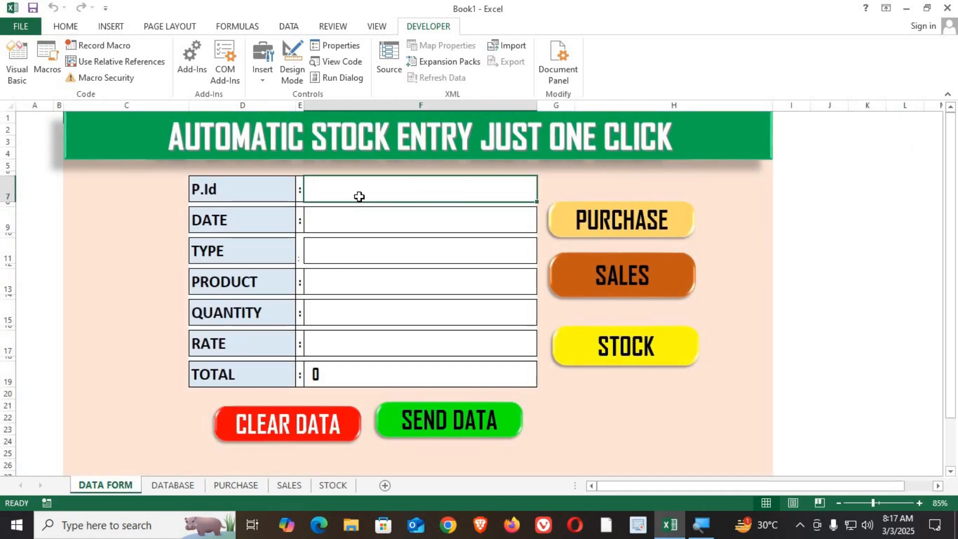
type("P")
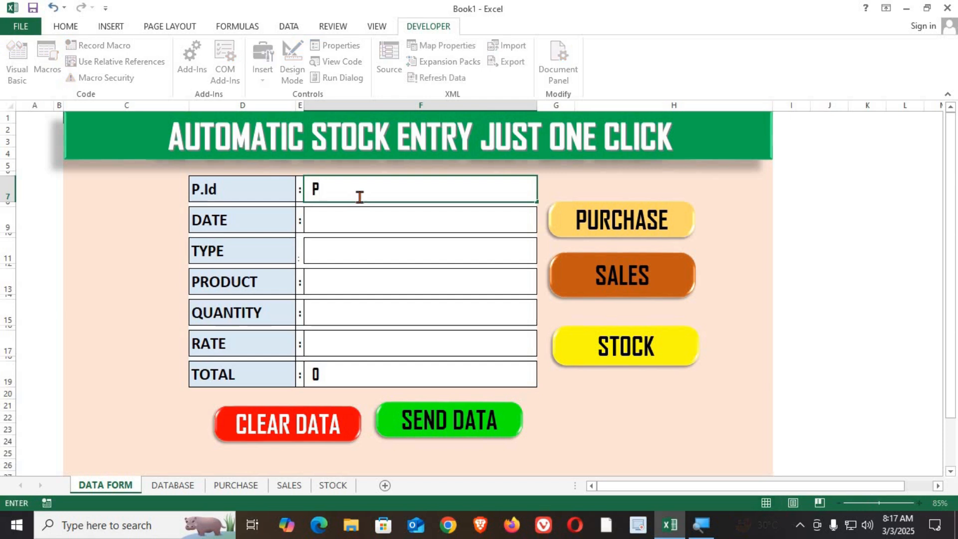
type("106")
key("Return")
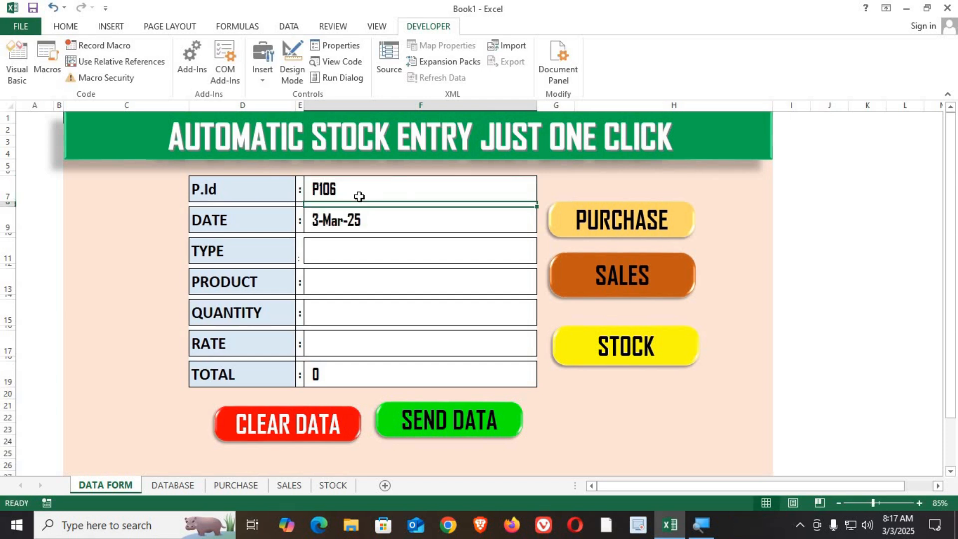
key("Return")
type("SALES")
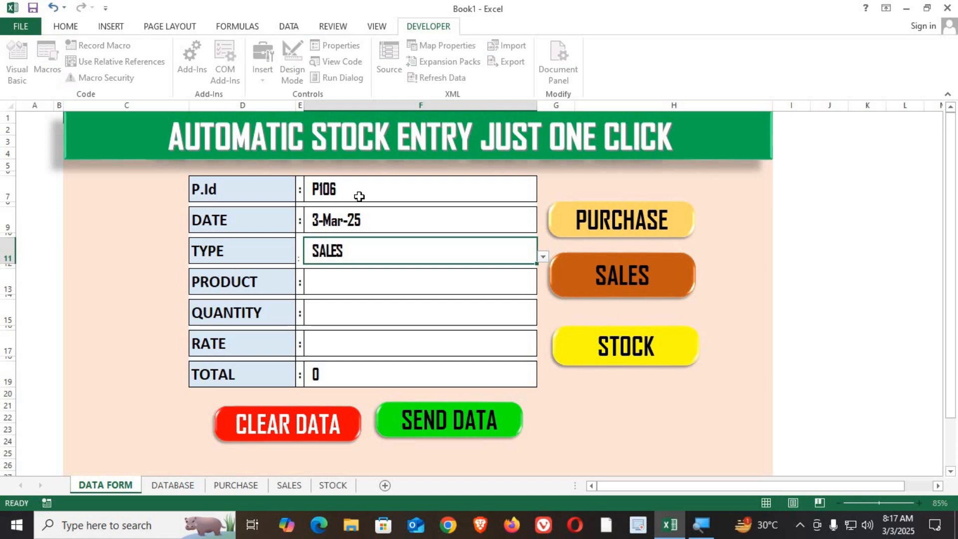
key("Return")
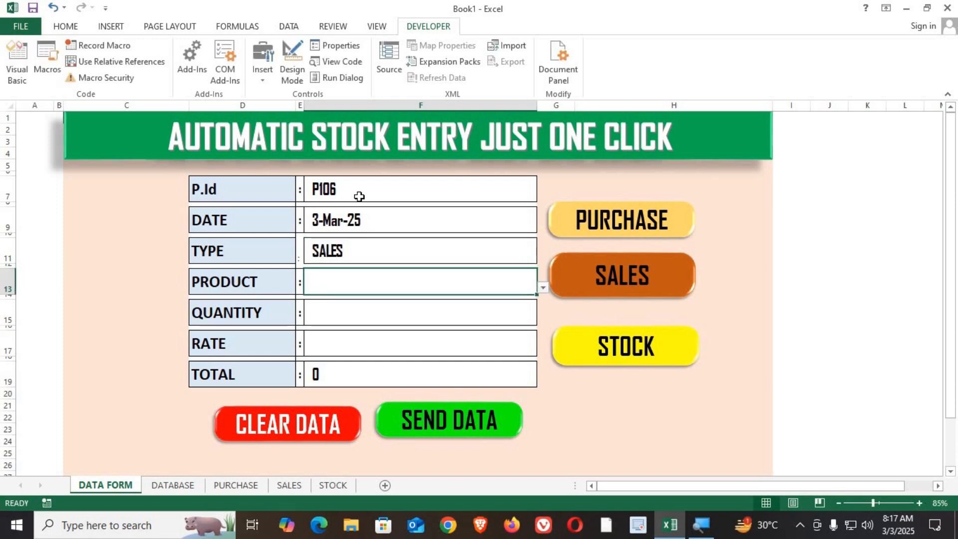
Enter KEYBOARD as the product, a quantity of 60 and a rate of 400.
type("KEYBOARD")
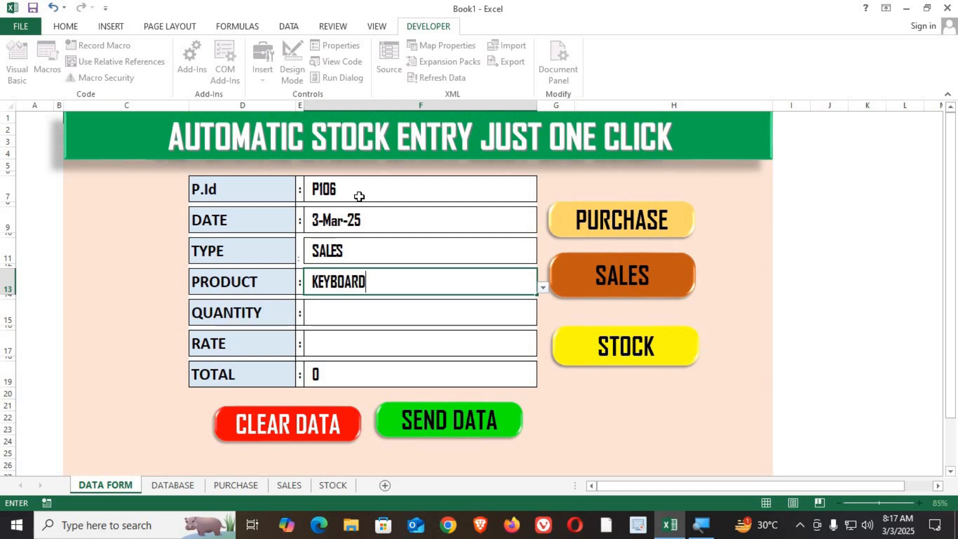
key("Return")
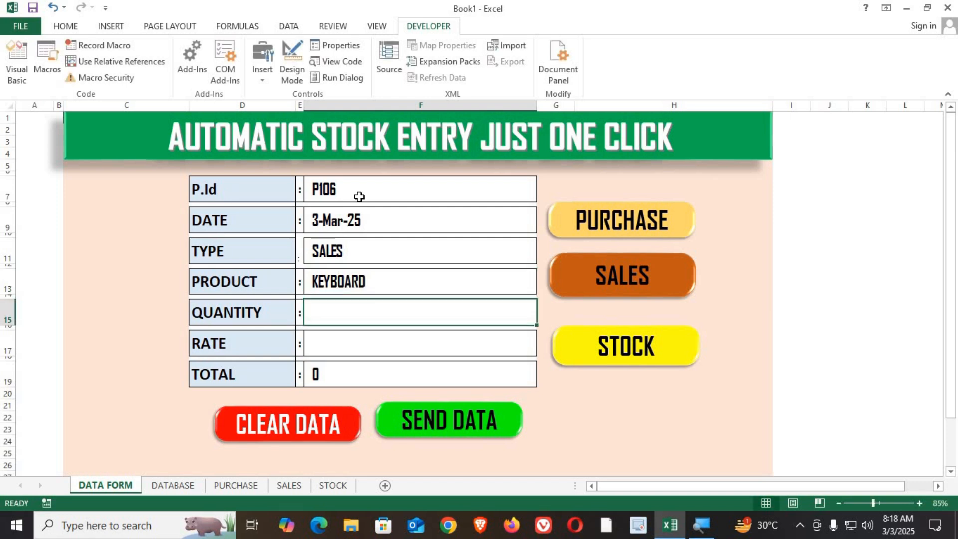
type("60")
key("Return")
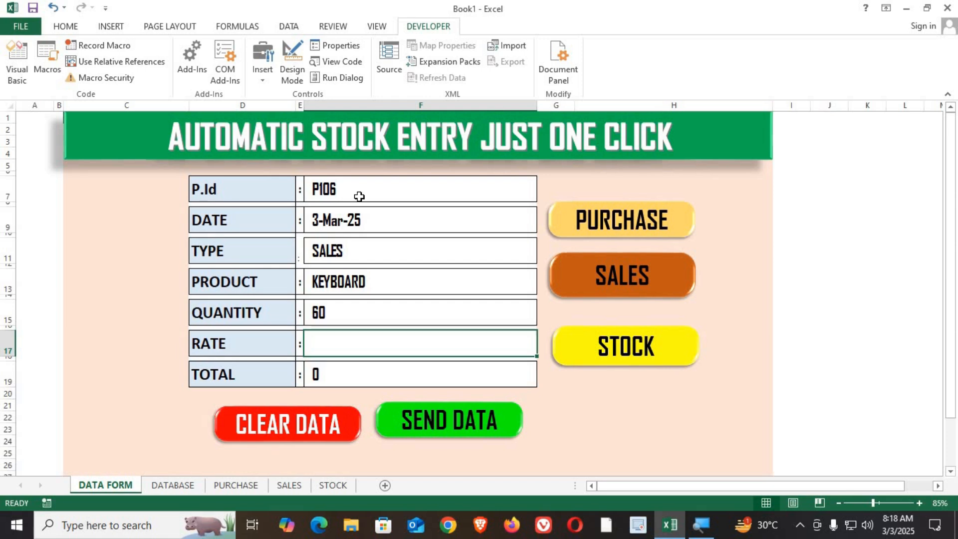
type("4")
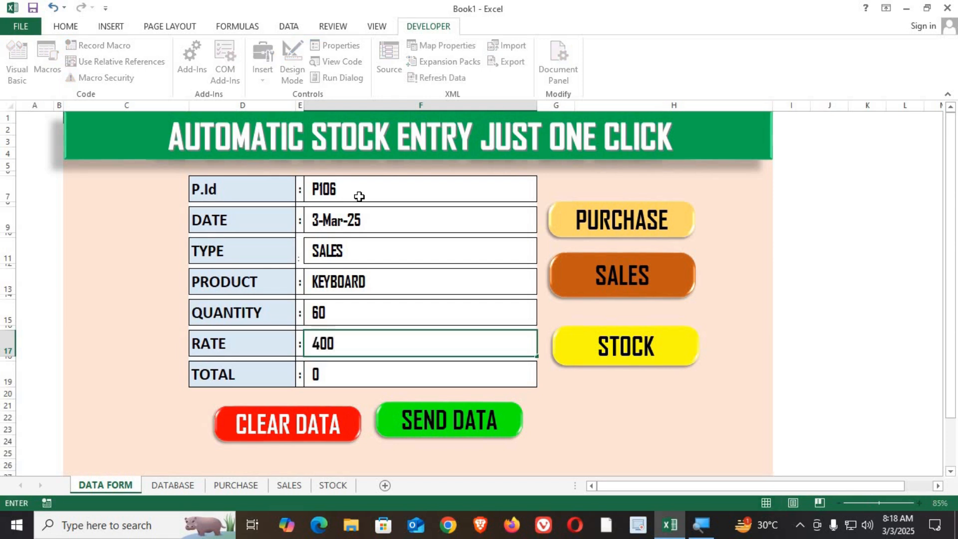
type("00")
key("Return")
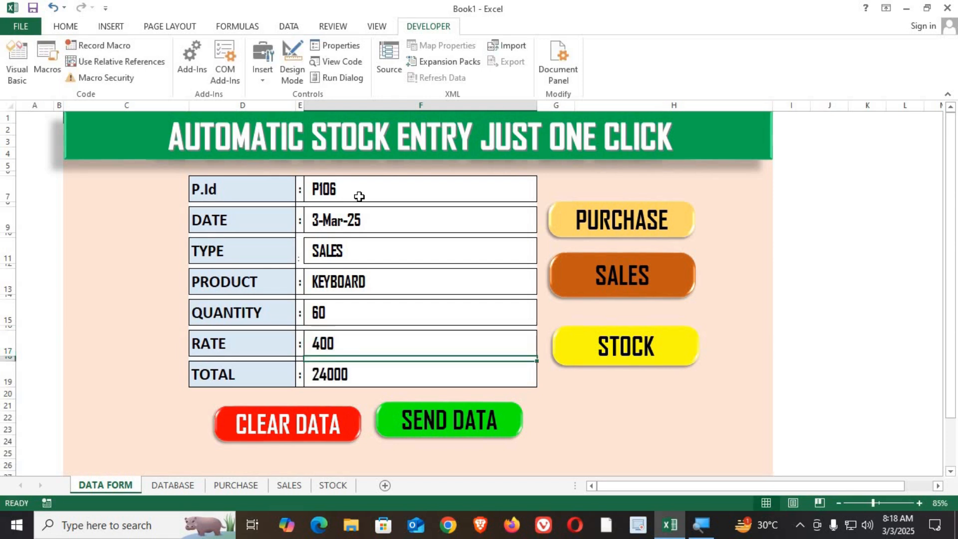
Send the entry to the database and check the new record on the DATABASE, PURCHASE and SALES sheets.
left_click(418, 423)
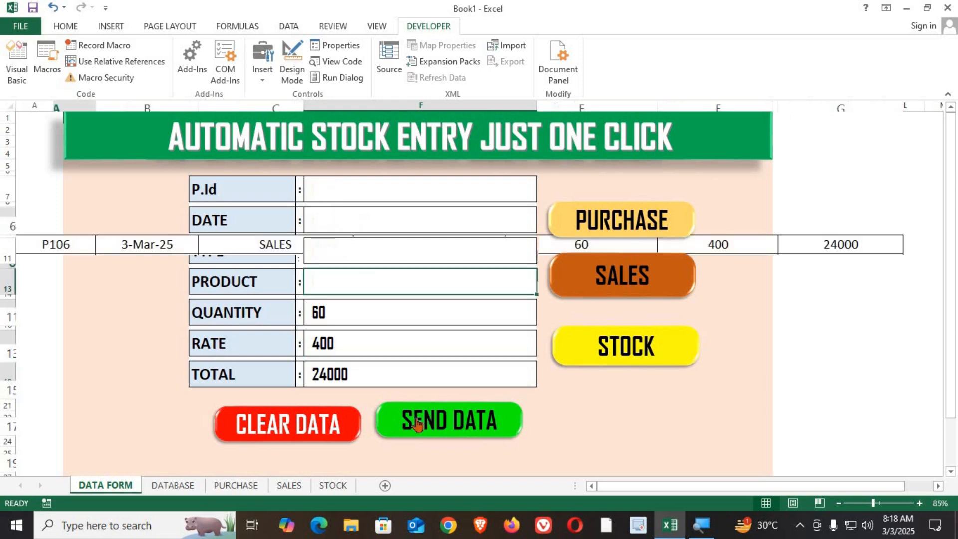
left_click(188, 490)
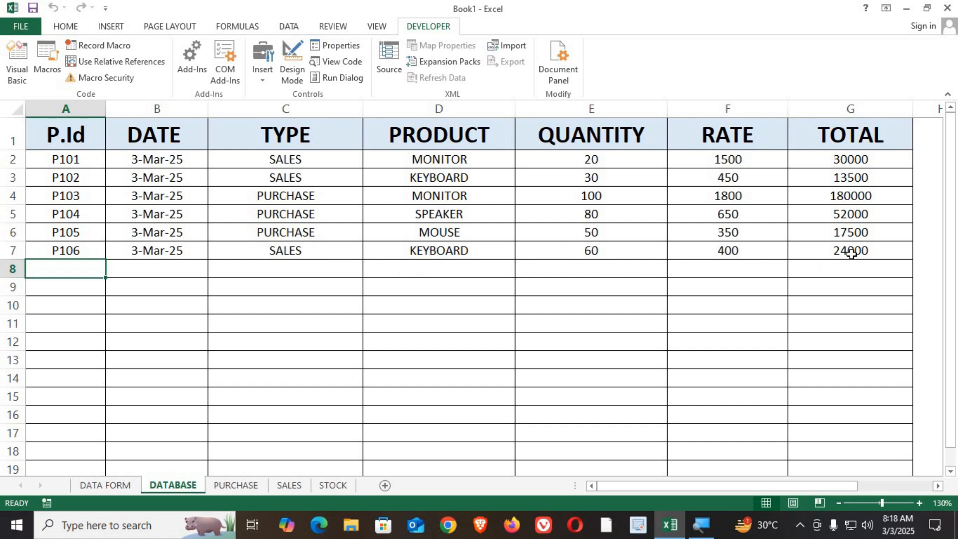
left_click(237, 485)
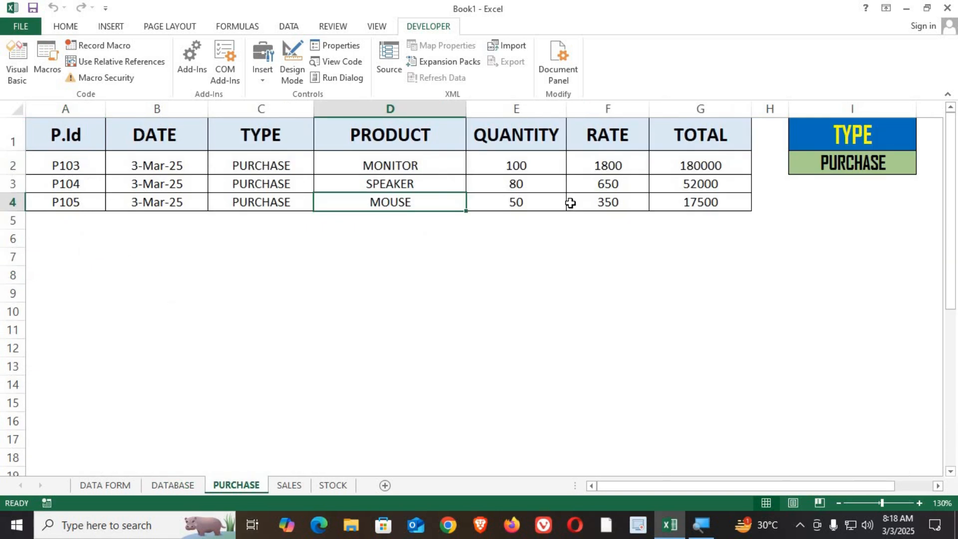
left_click(288, 491)
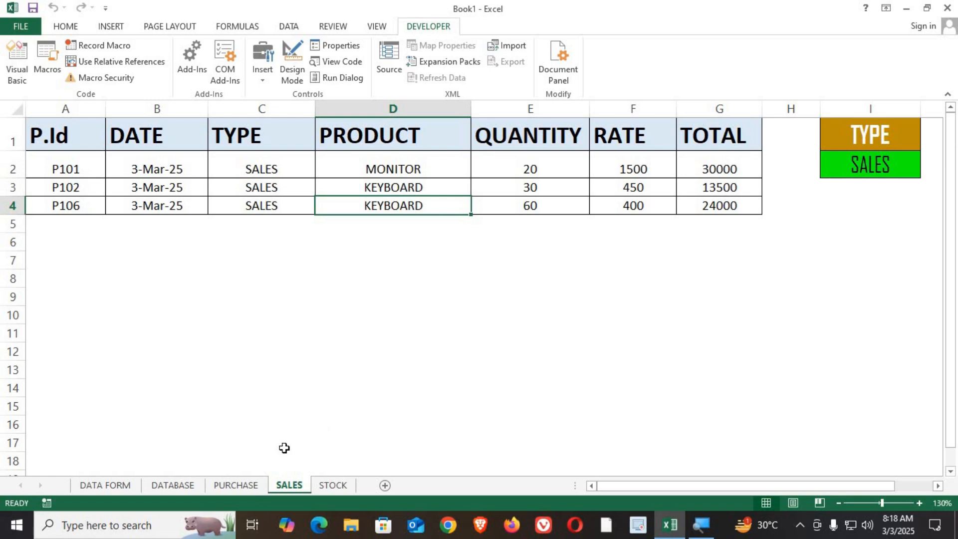
left_click(333, 484)
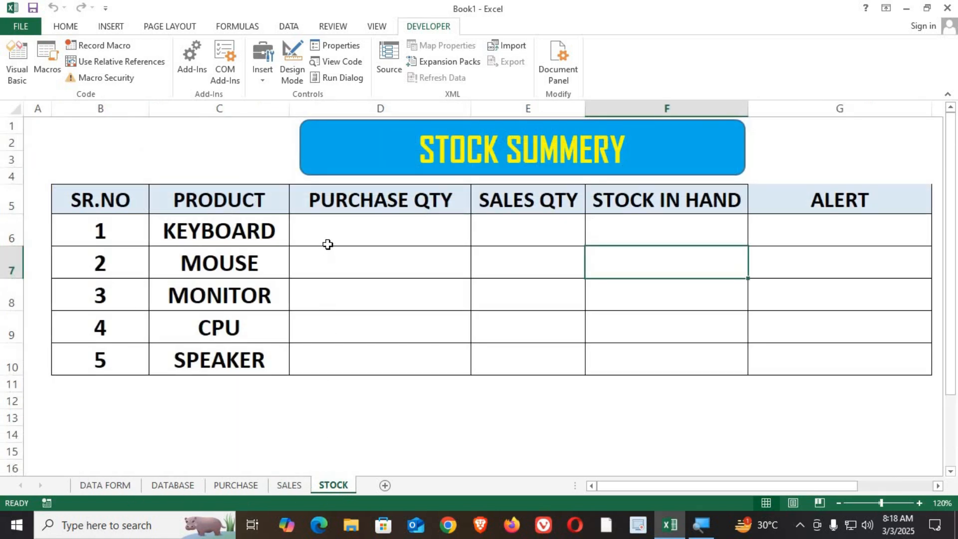
Examine the purchase quantity, sales quantity and stock in hand columns of the stock summary table.
left_click(300, 238)
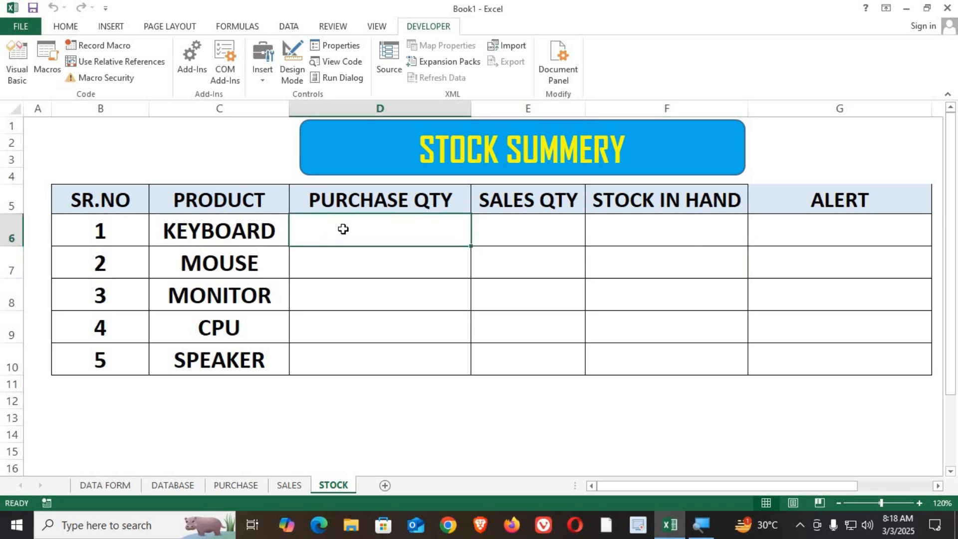
left_click_drag(344, 235, 346, 359)
left_click_drag(365, 222, 381, 349)
left_click_drag(538, 226, 532, 361)
left_click(396, 232)
left_click(513, 233)
left_click_drag(650, 225, 652, 299)
left_click(419, 234)
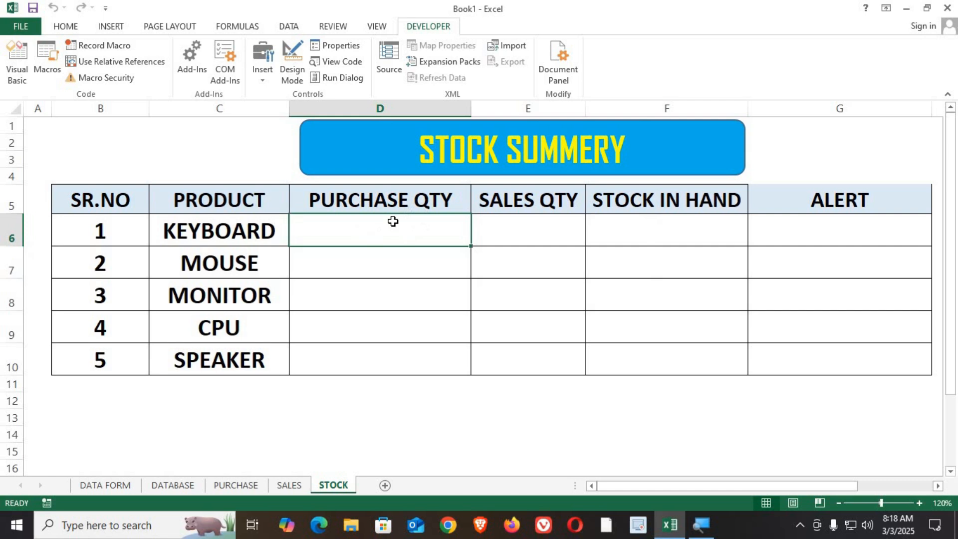
left_click(531, 225)
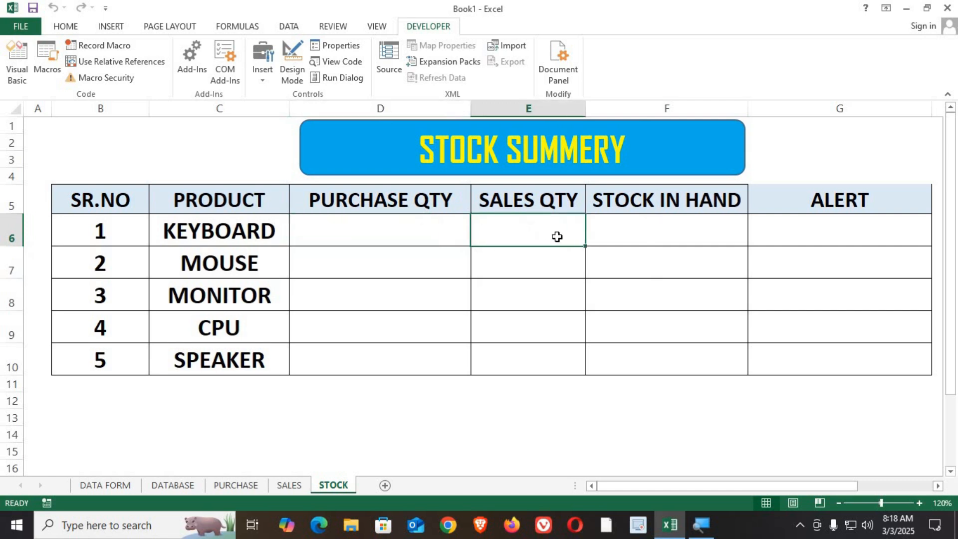
left_click(643, 228)
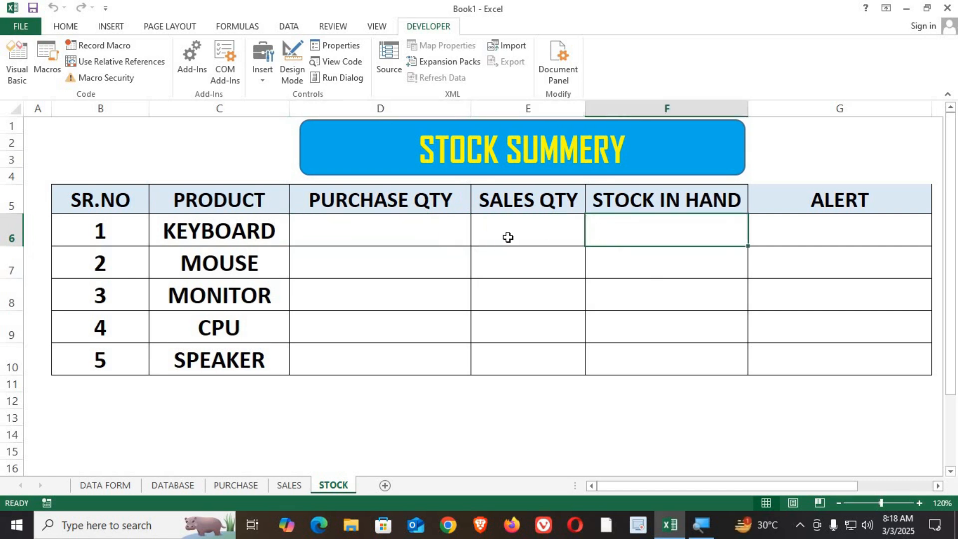
In KEYBOARD's purchase quantity cell, enter =SUMIF(PURCHASE!D:D,STOCK!C6,PURCHASE!E:E) to total purchased quantities for the product.
left_click(384, 236)
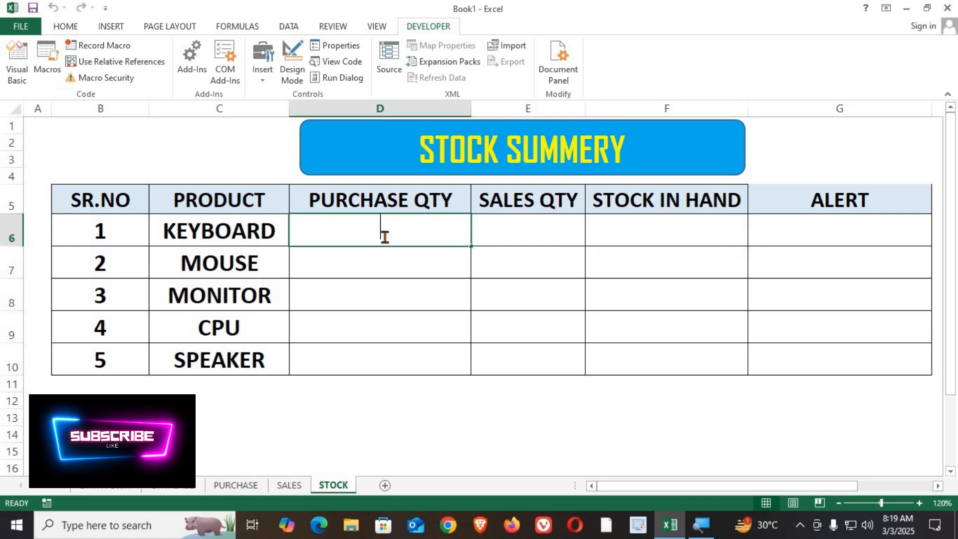
type("=SUMIF(")
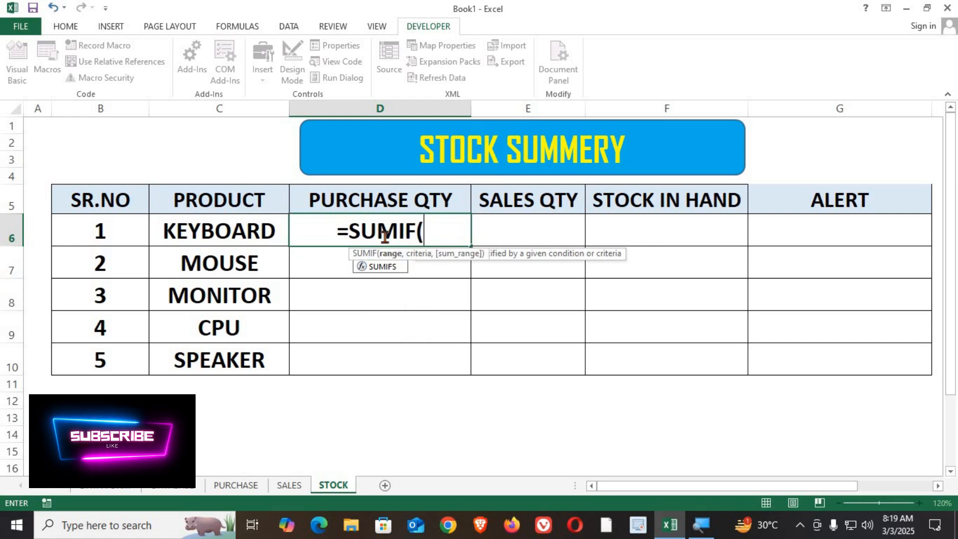
left_click_drag(460, 256, 466, 100)
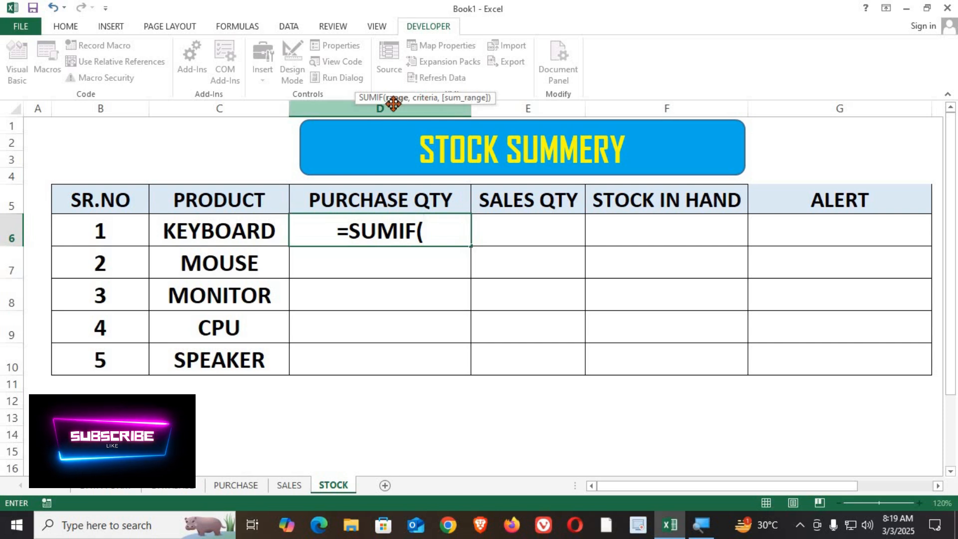
left_click(228, 486)
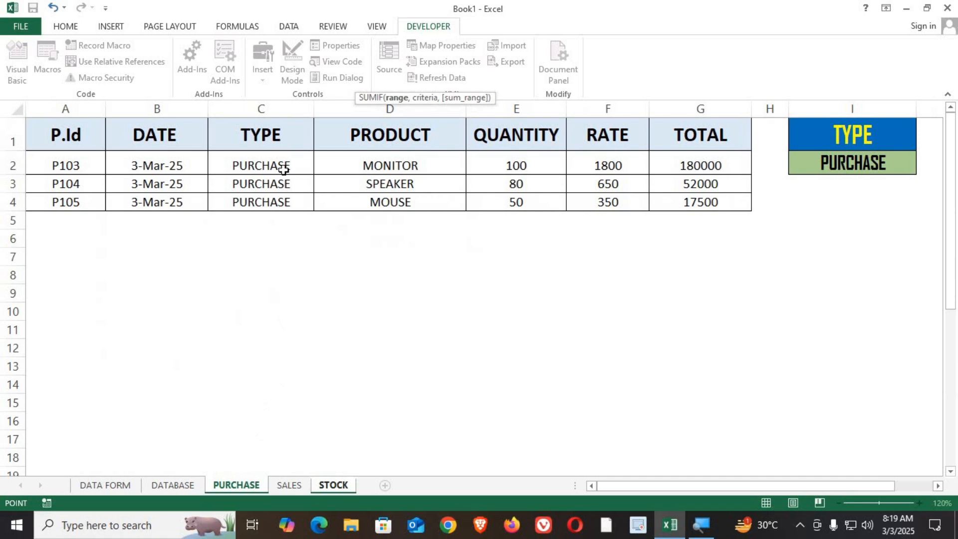
left_click(382, 105)
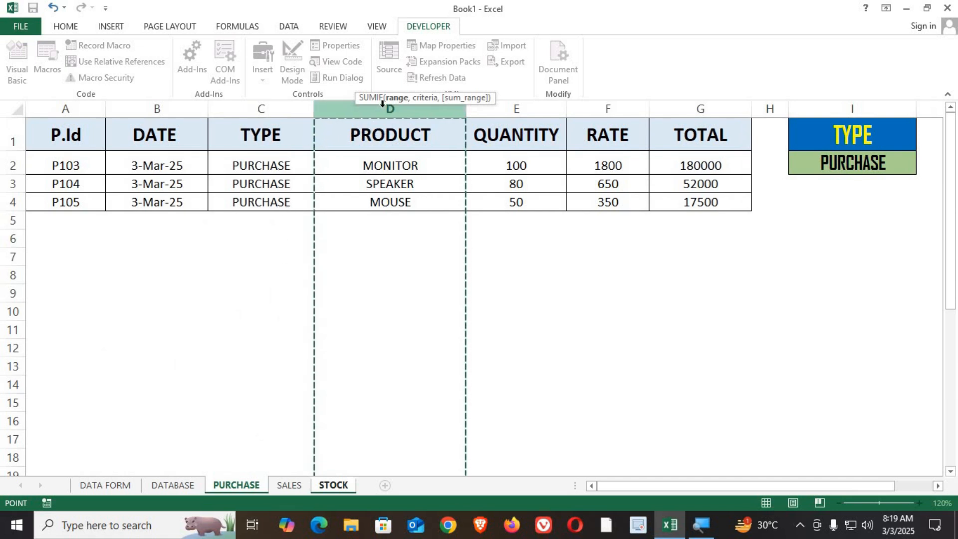
type(",")
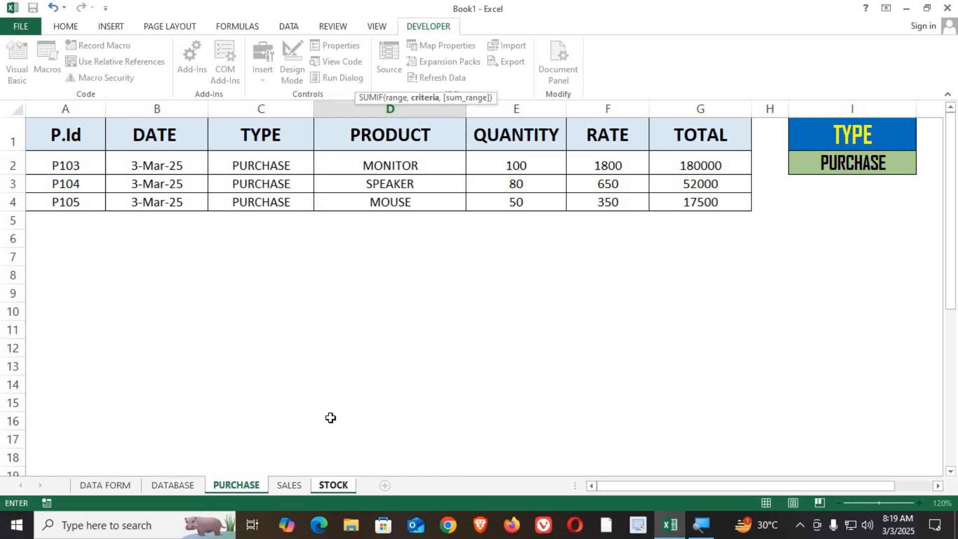
left_click(332, 486)
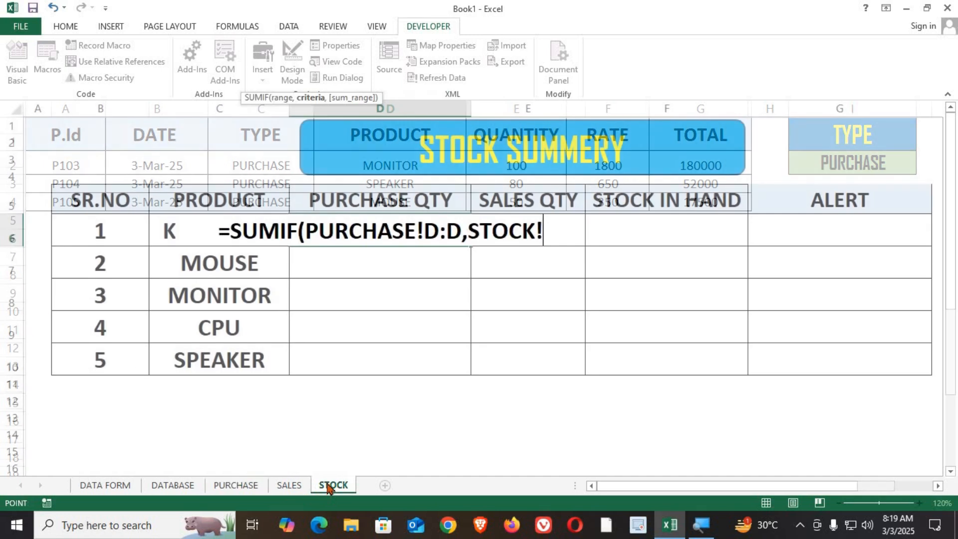
left_click(158, 228)
type(",")
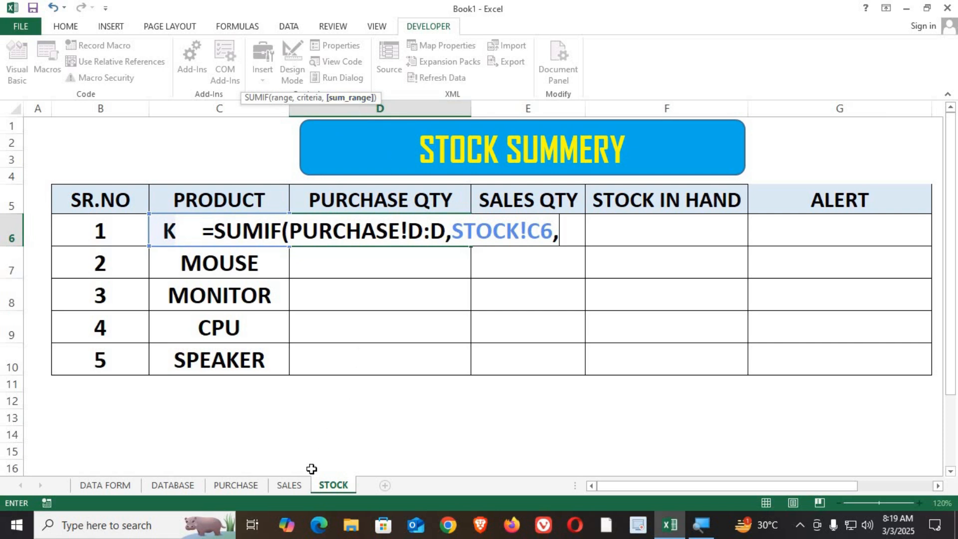
left_click(238, 487)
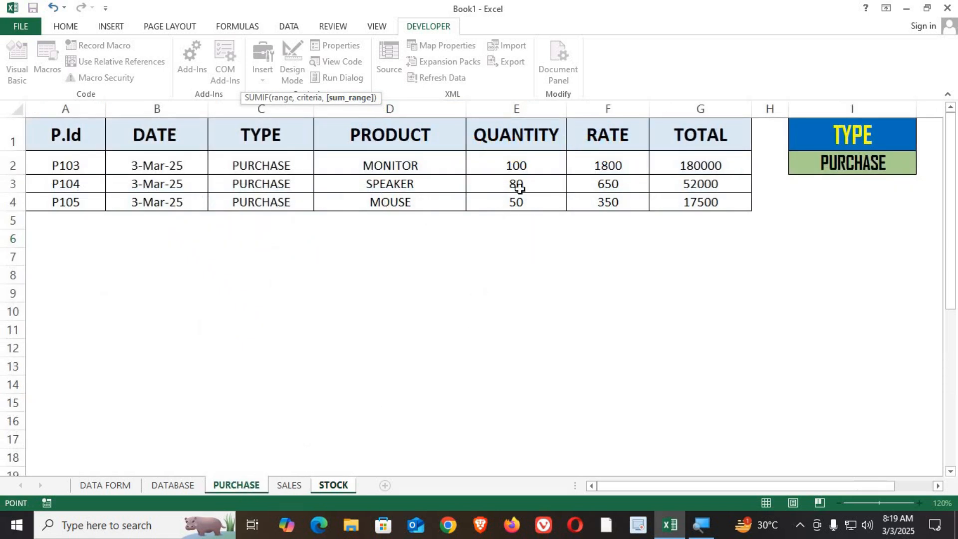
left_click(517, 107)
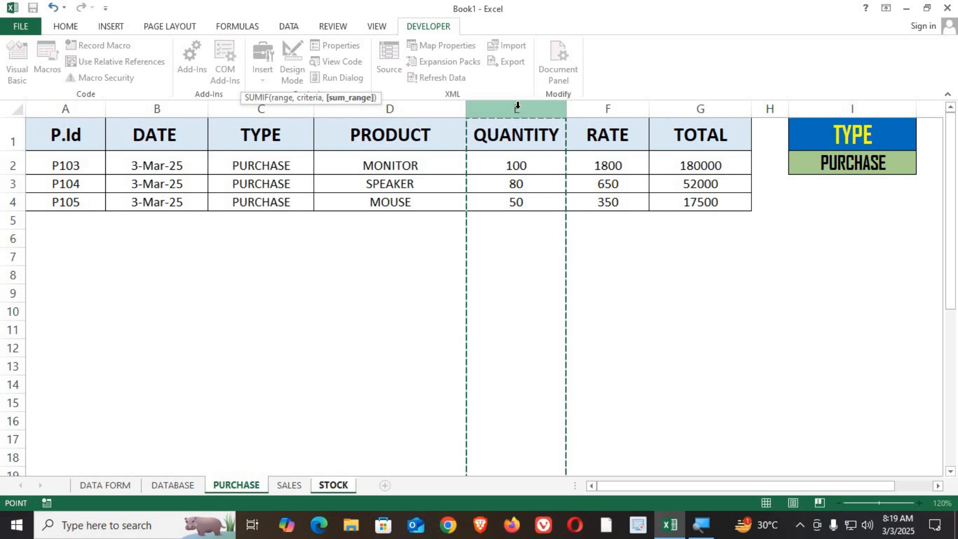
key("Return")
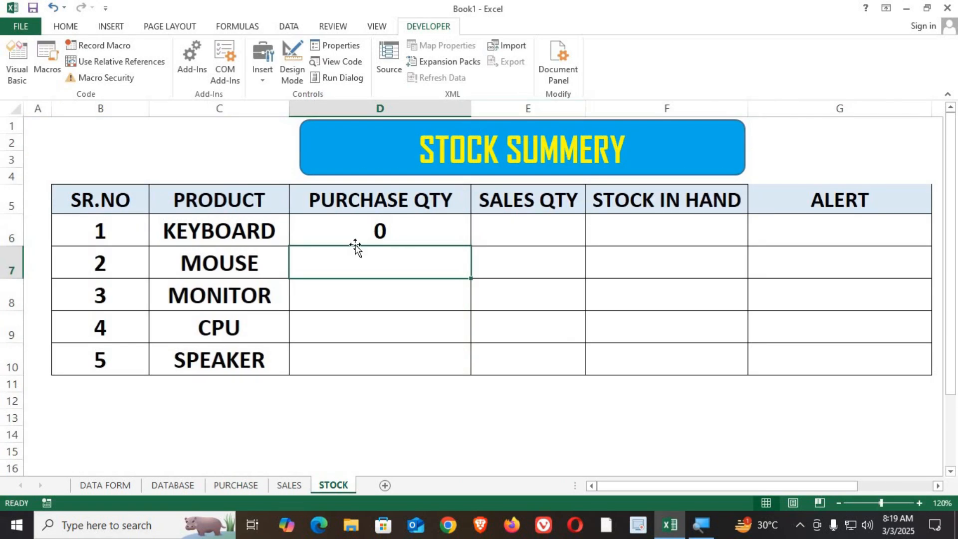
Compare the keyboard product with the product names listed on the PURCHASE sheet.
left_click(357, 220)
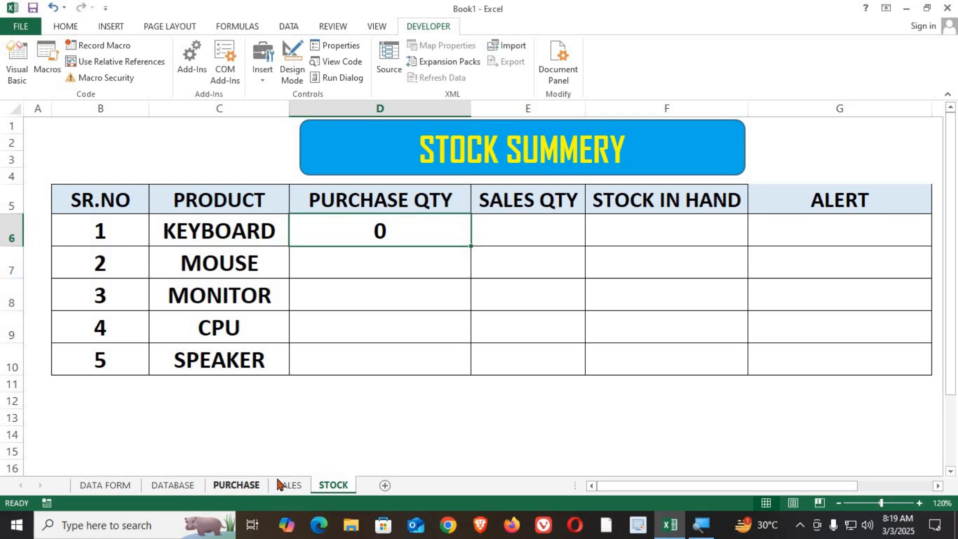
left_click(257, 485)
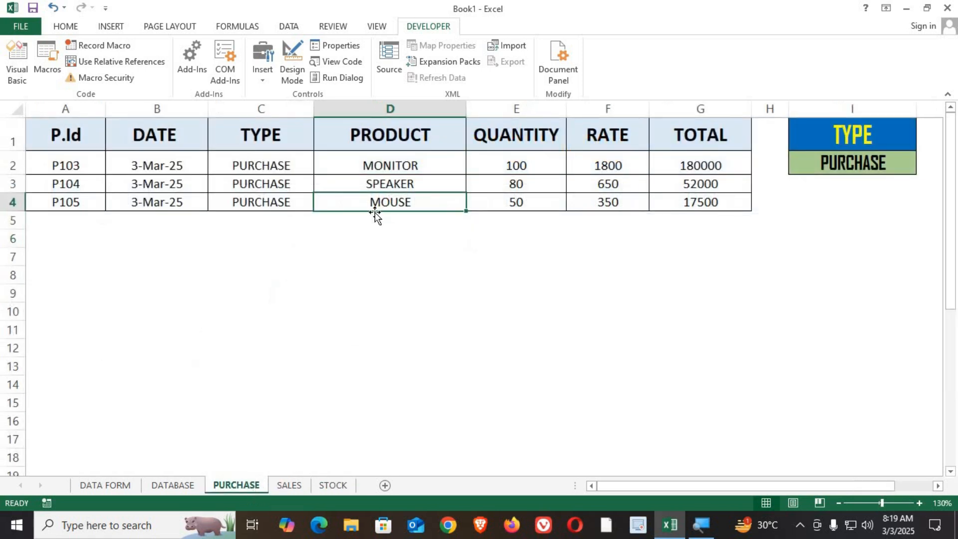
left_click(332, 482)
left_click(226, 222)
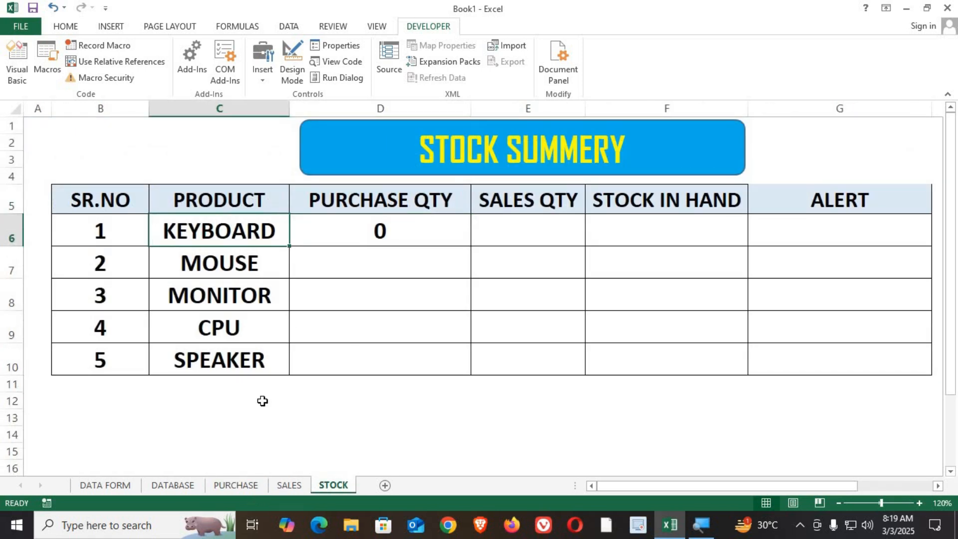
left_click(251, 485)
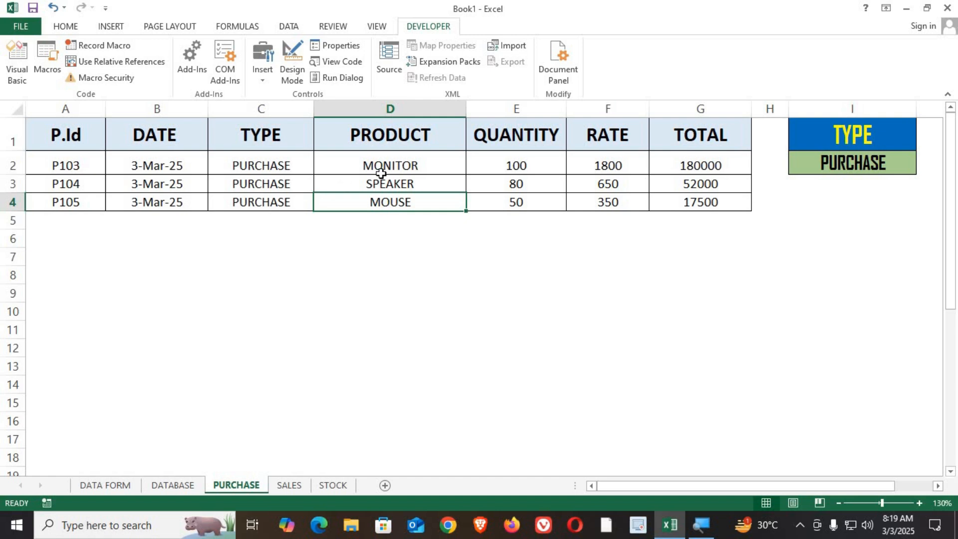
left_click_drag(383, 168, 386, 204)
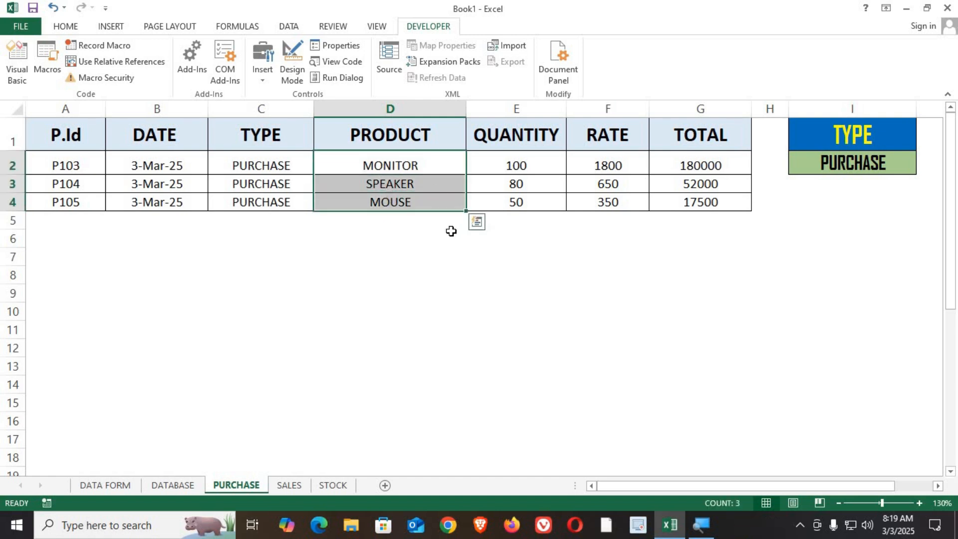
Copy KEYBOARD's purchase quantity formula down the column through the SPEAKER row on the STOCK sheet.
left_click(333, 484)
left_click(462, 243)
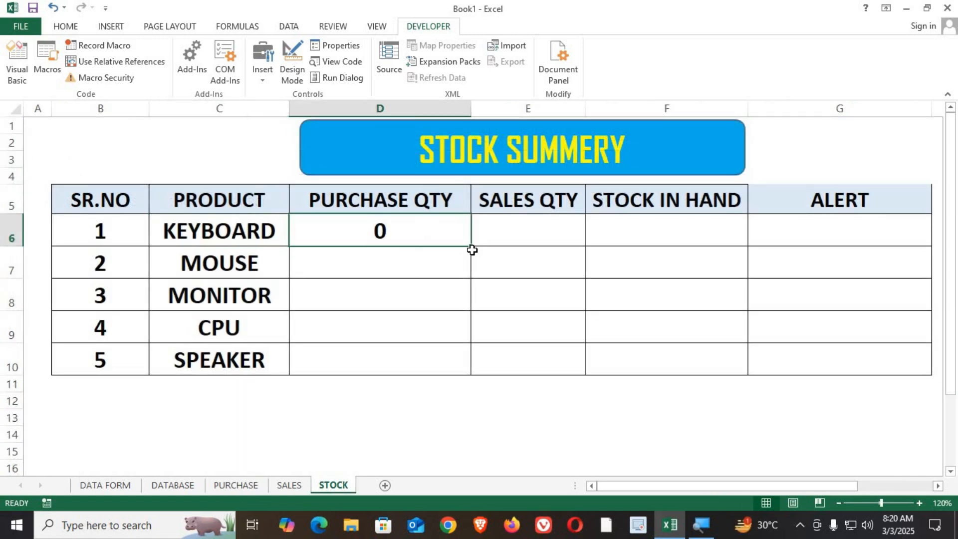
left_click_drag(472, 247, 369, 357)
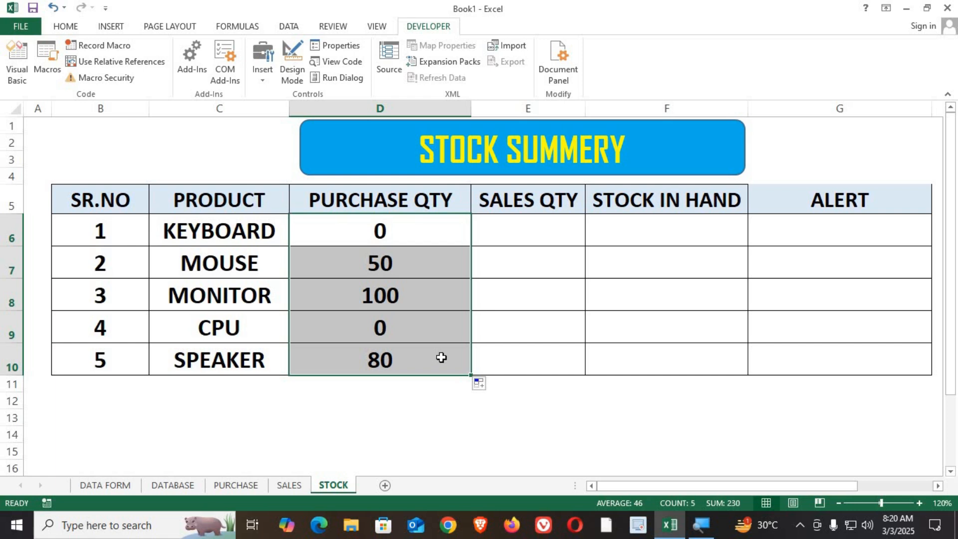
In KEYBOARD's sales quantity cell, enter =SUMIF(SALES!D:D,STOCK!C6,SALES!E:E) to total sold quantities for the product.
left_click(535, 240)
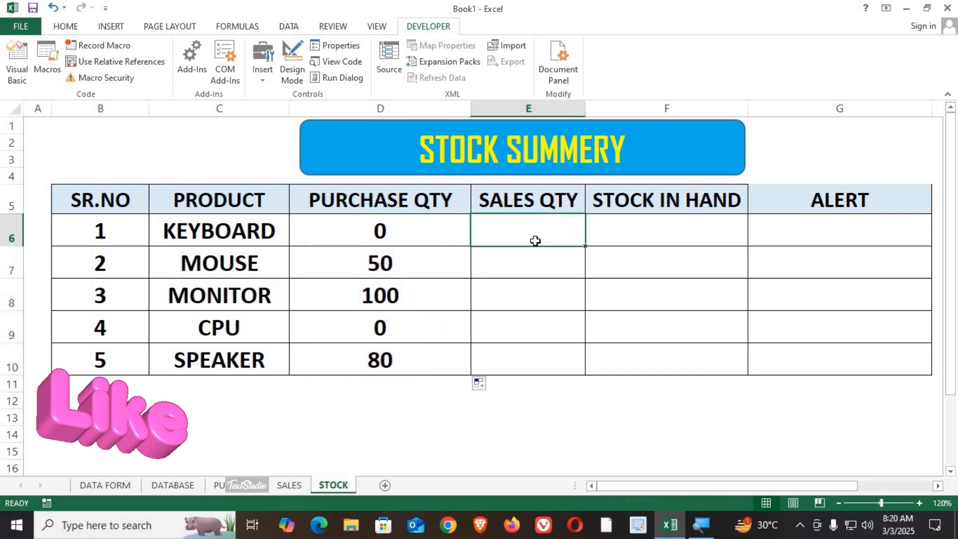
type("=S")
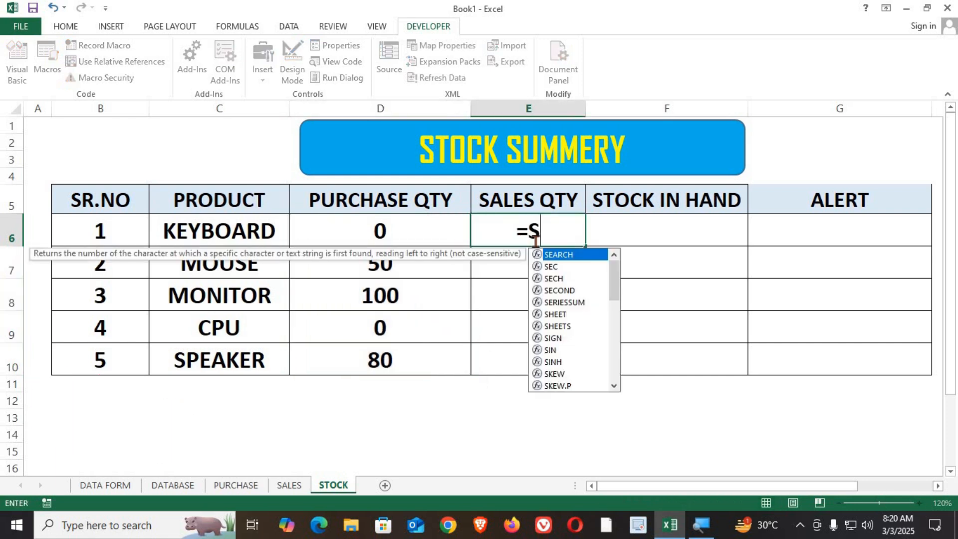
type("UMIF(")
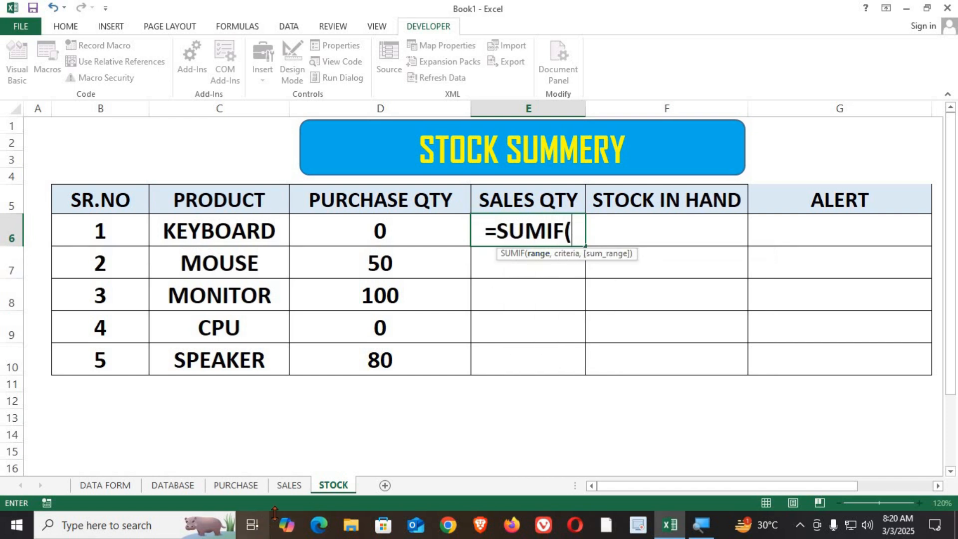
left_click(295, 486)
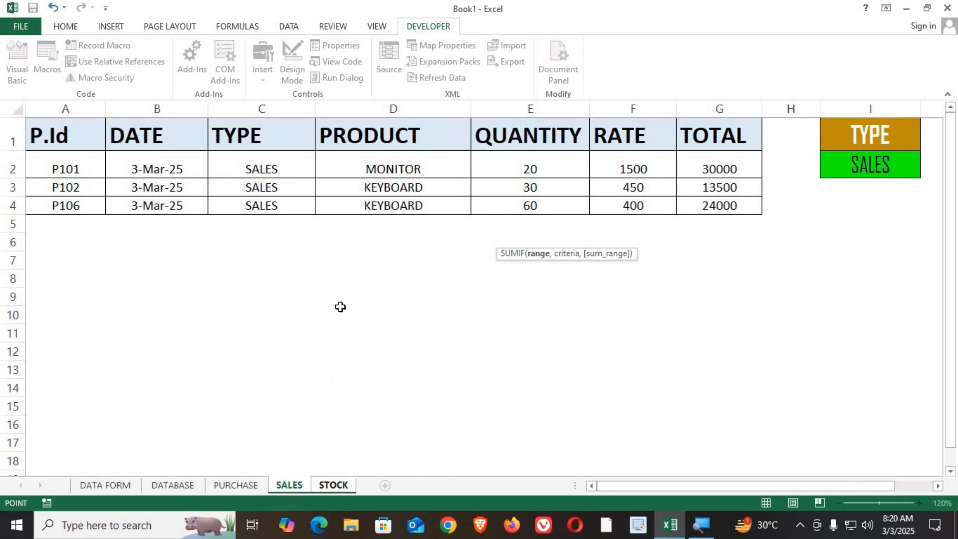
left_click(386, 108)
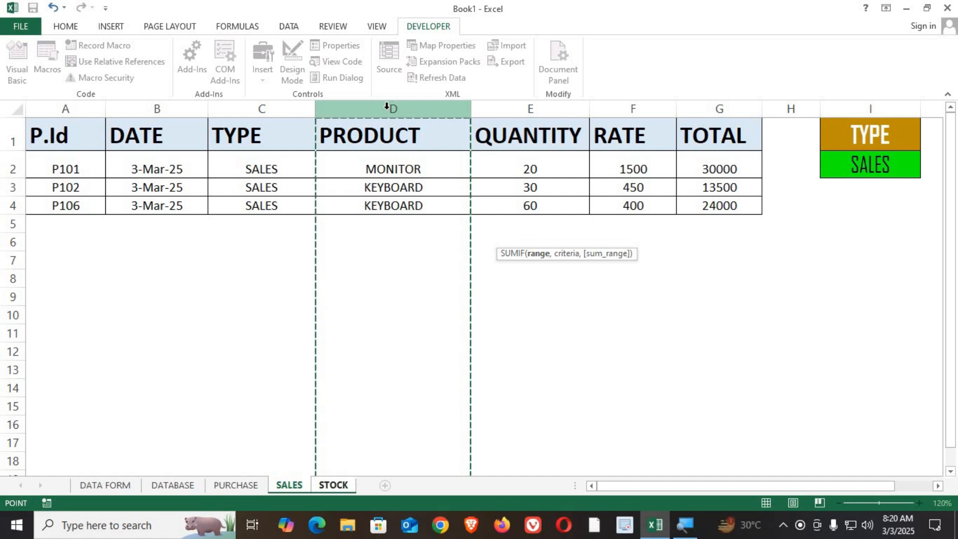
type(",")
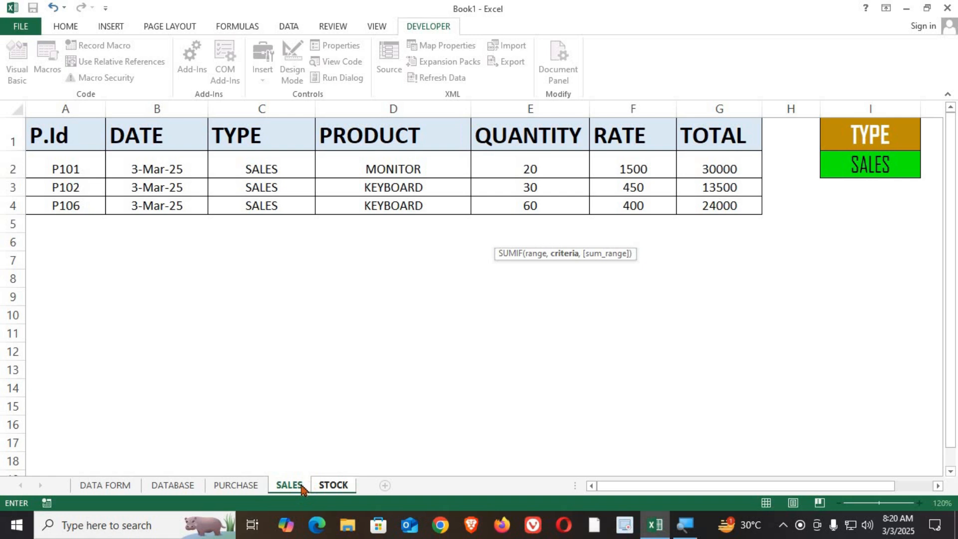
left_click(337, 486)
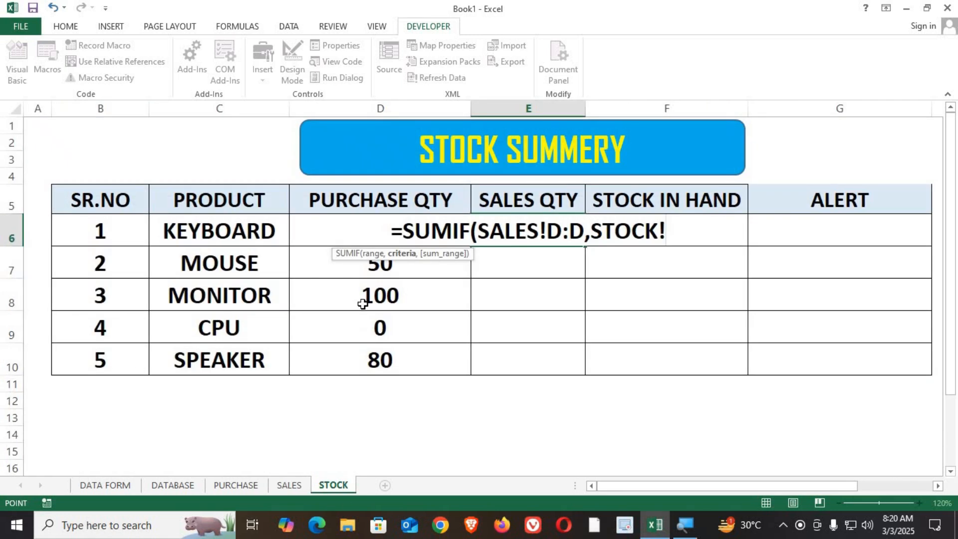
left_click(229, 227)
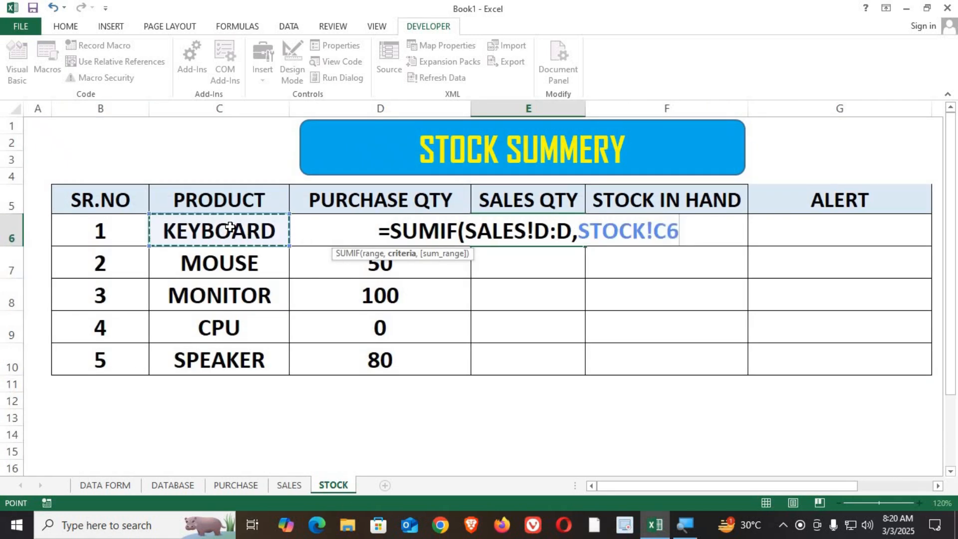
type(",")
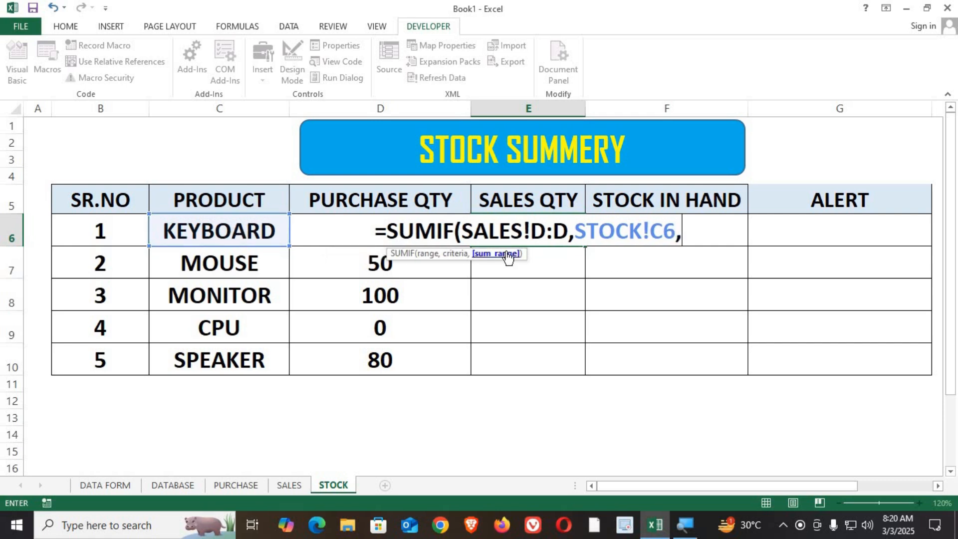
left_click(289, 485)
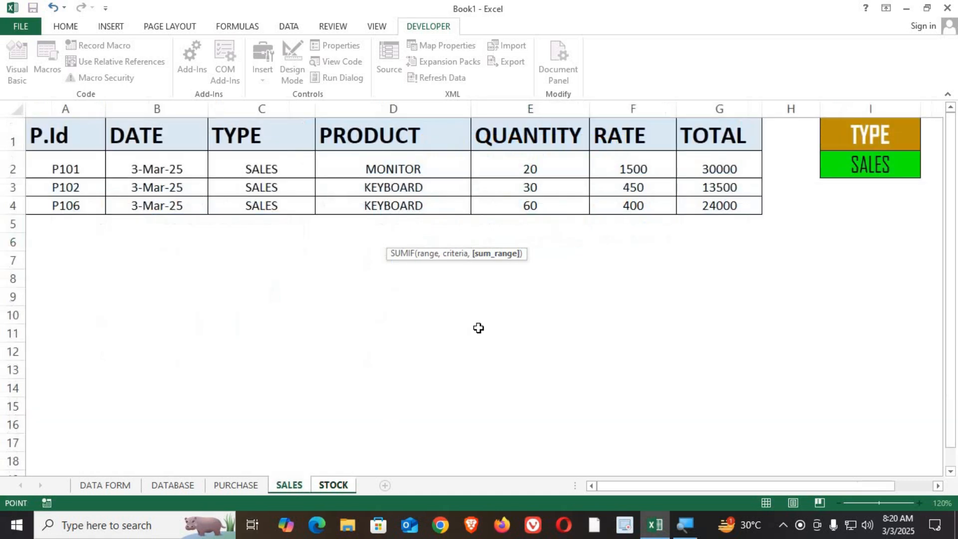
left_click(536, 108)
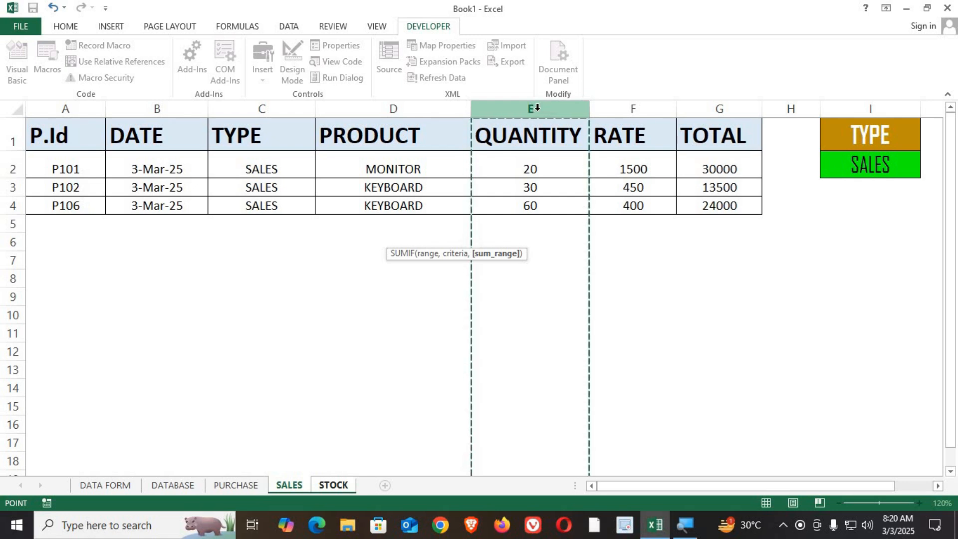
key("Return")
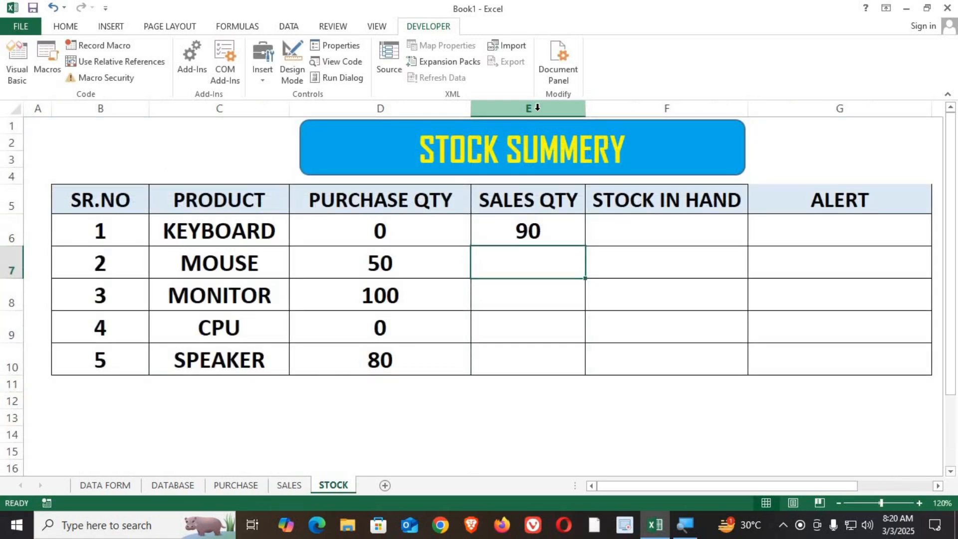
Copy KEYBOARD's sales quantity formula down the column through the SPEAKER row.
left_click(518, 231)
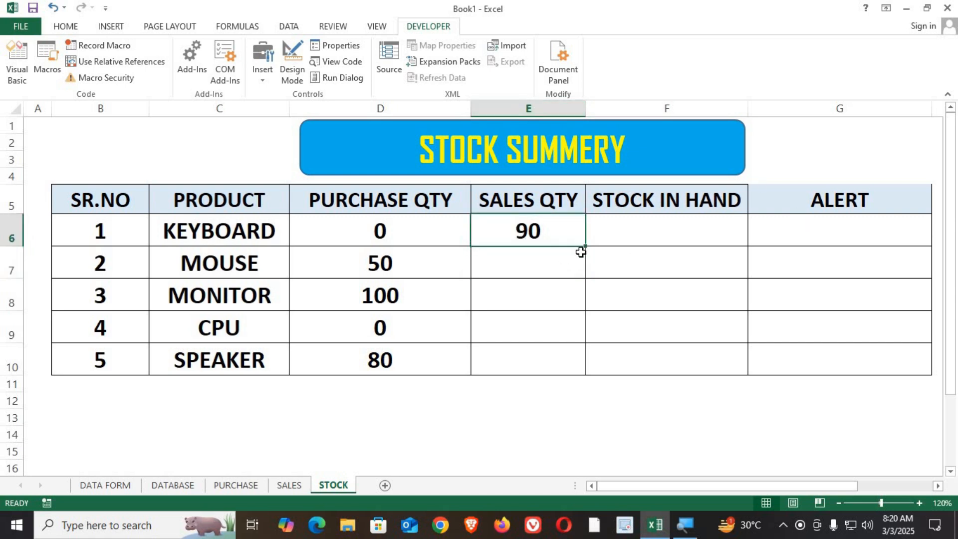
left_click_drag(587, 247, 579, 365)
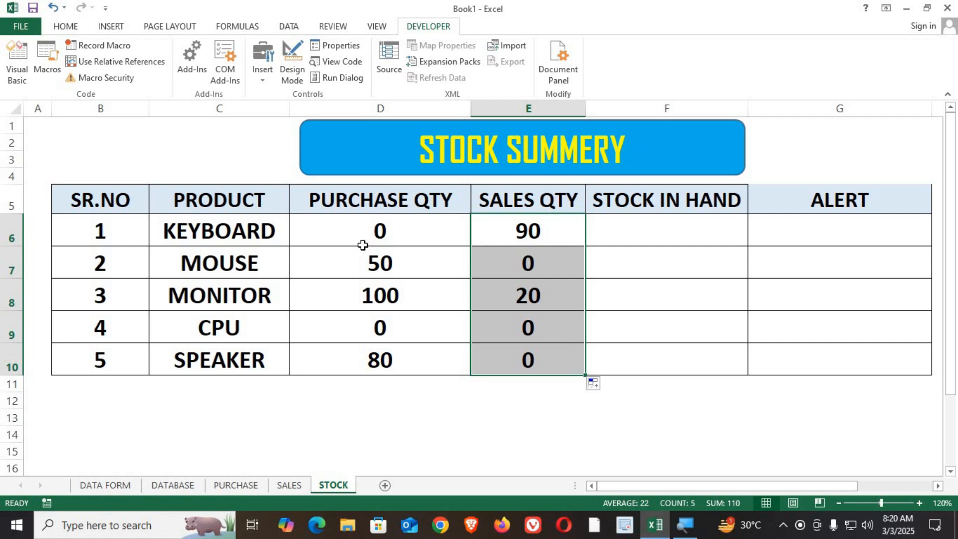
Compare the purchase and sales quantities across the KEYBOARD, MOUSE and MONITOR rows.
left_click_drag(249, 230, 528, 231)
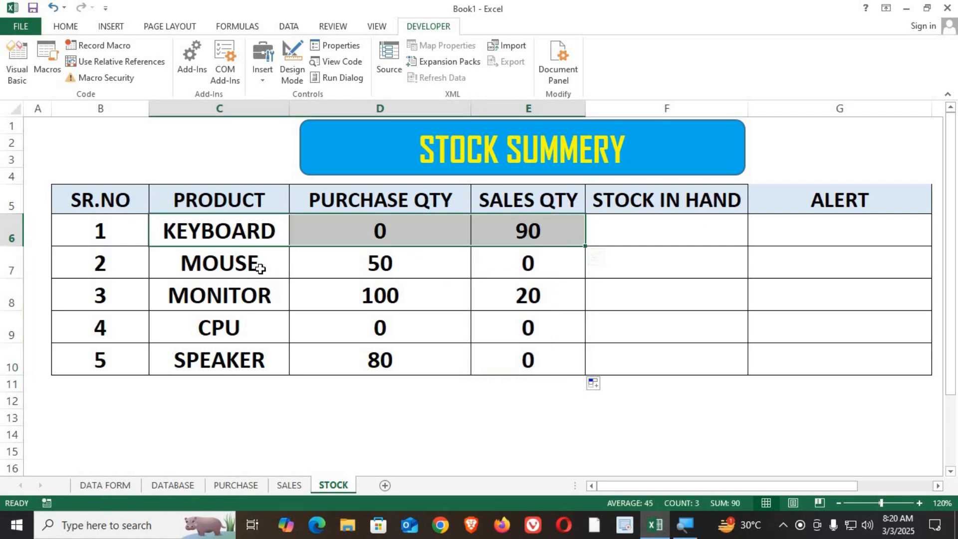
left_click_drag(225, 263, 508, 264)
left_click_drag(224, 299, 551, 310)
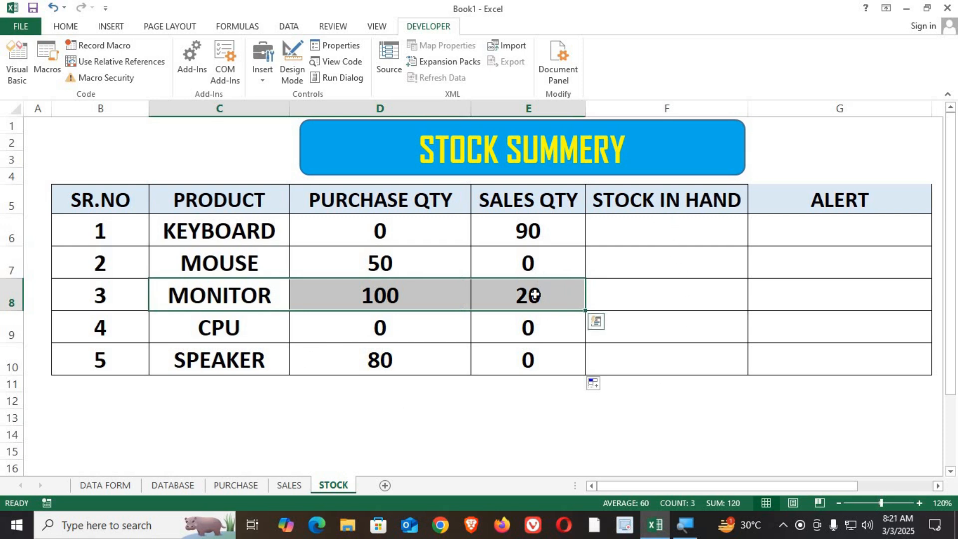
left_click(696, 219)
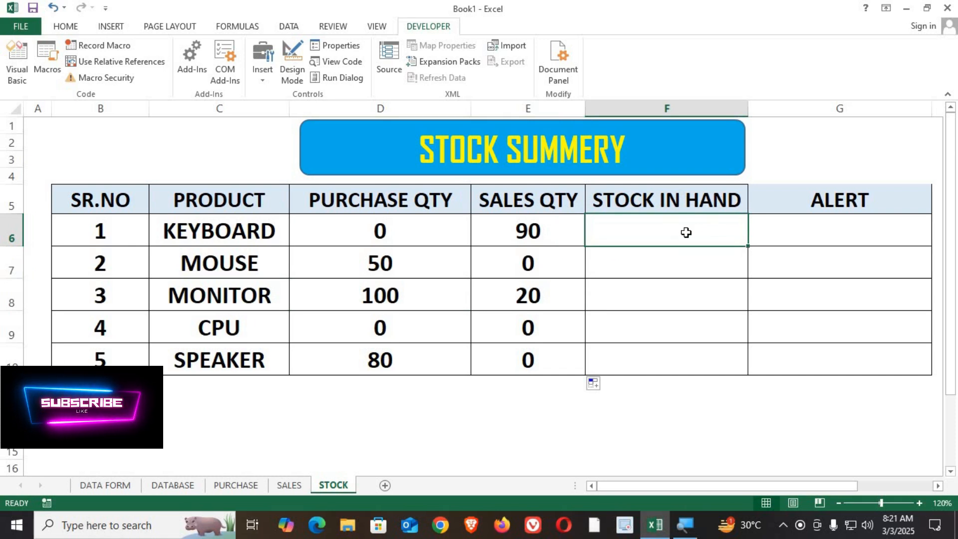
type("=")
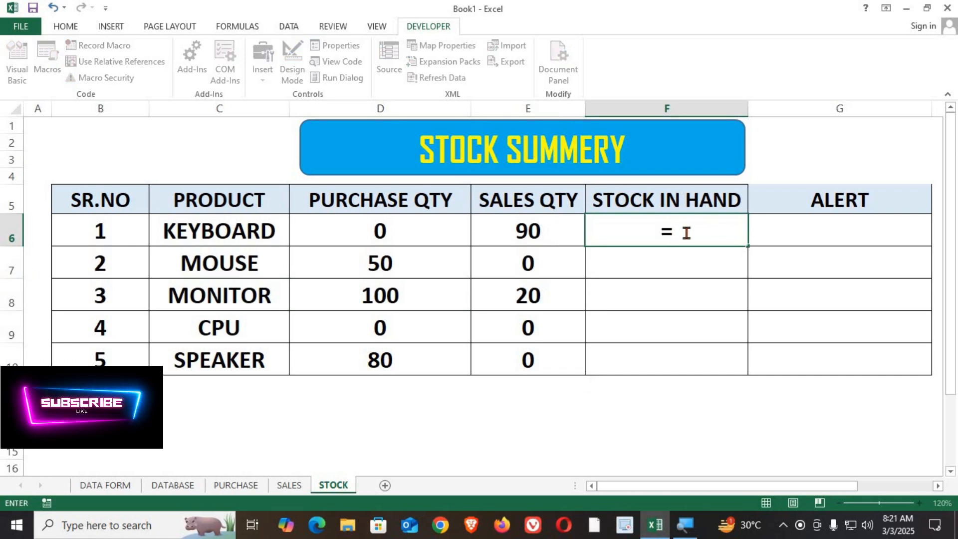
type("IF(")
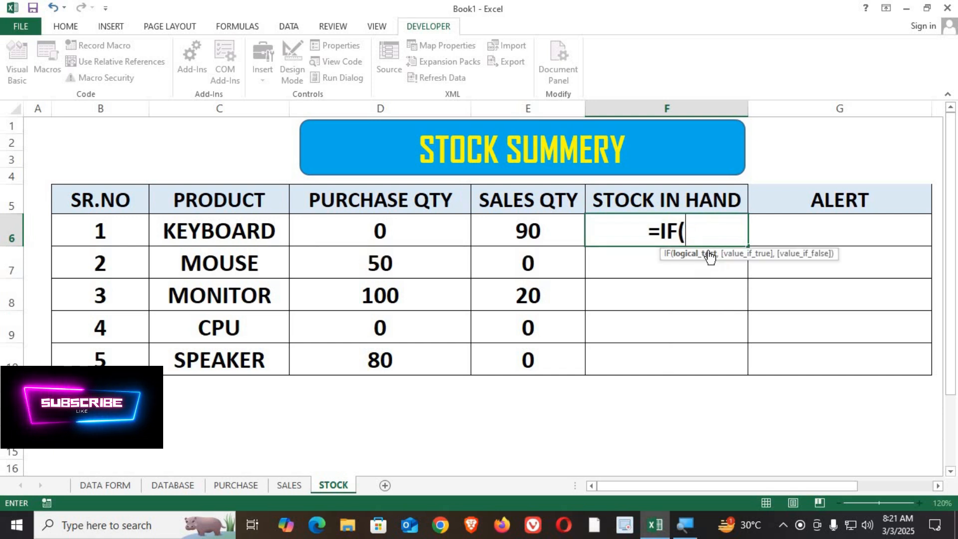
left_click(378, 234)
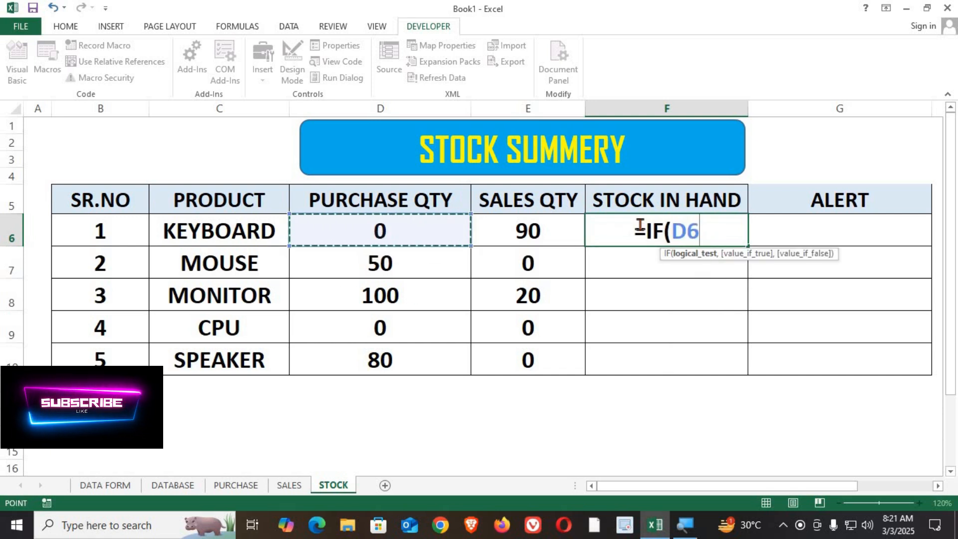
left_click_drag(671, 227, 696, 229)
key("BackSpace")
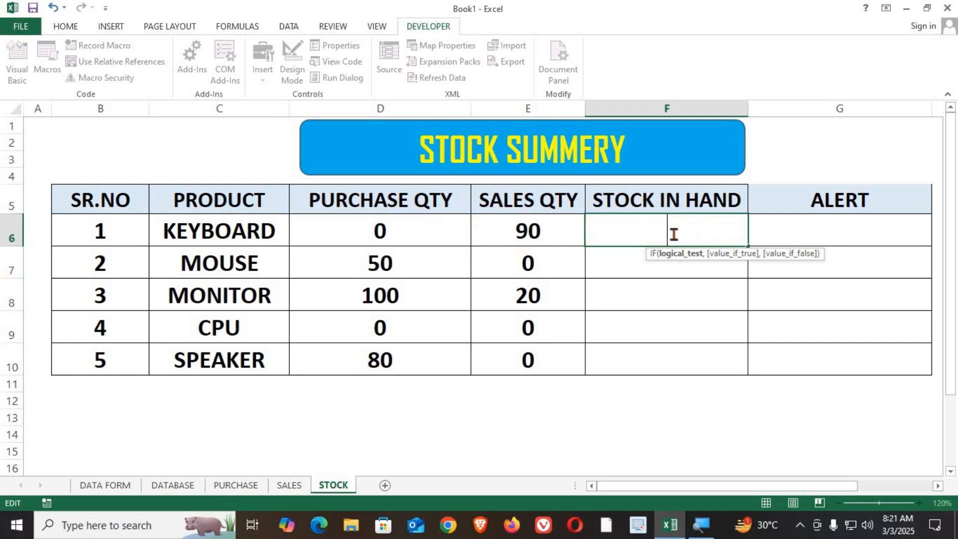
left_click(614, 255)
Enter =D6-E6 in KEYBOARD's stock in hand cell and copy it down through the SPEAKER row.
left_click(627, 233)
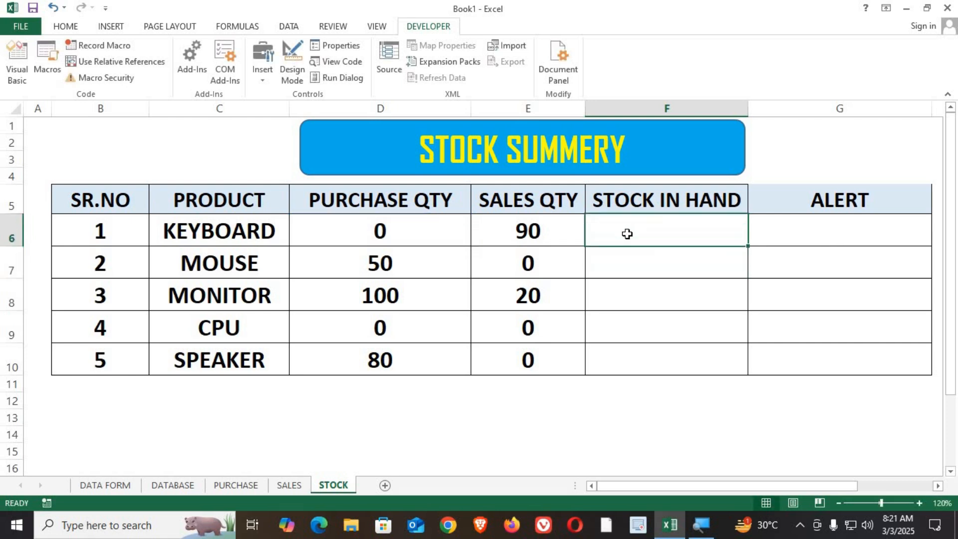
type("=")
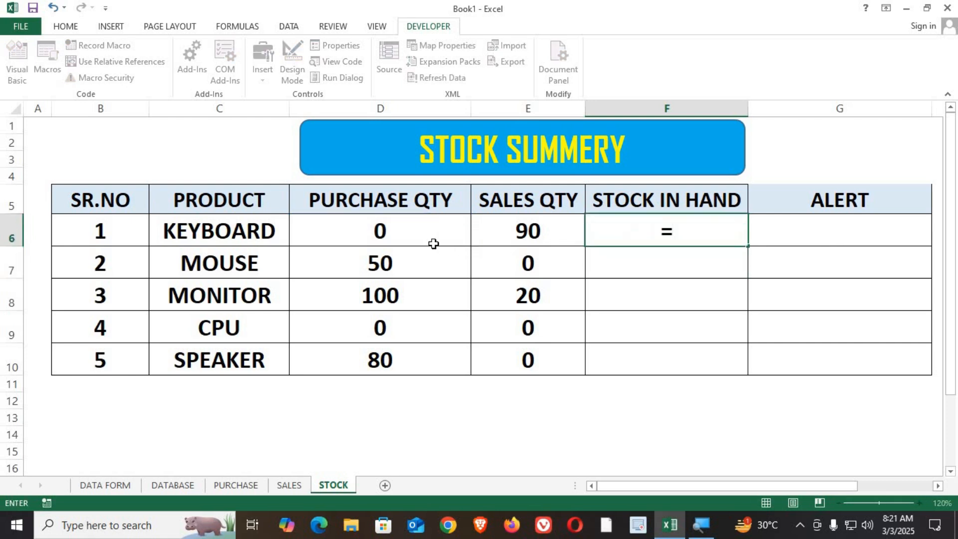
left_click(407, 233)
type("-")
left_click(536, 231)
key("Return")
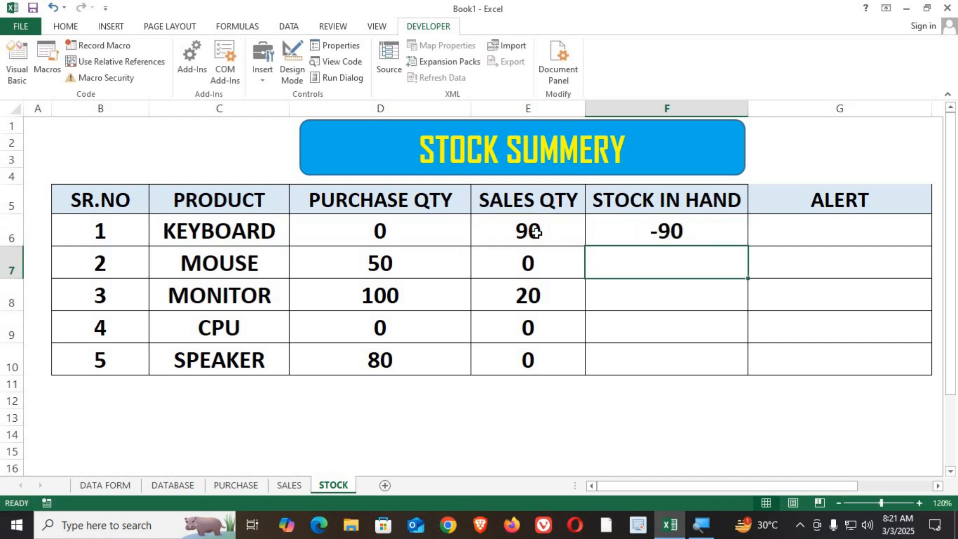
left_click(687, 239)
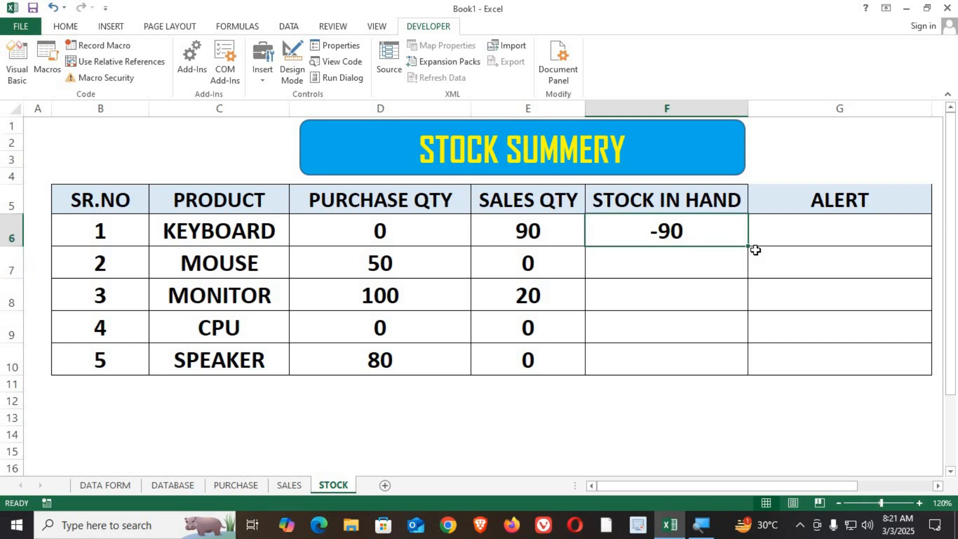
left_click_drag(747, 246, 731, 372)
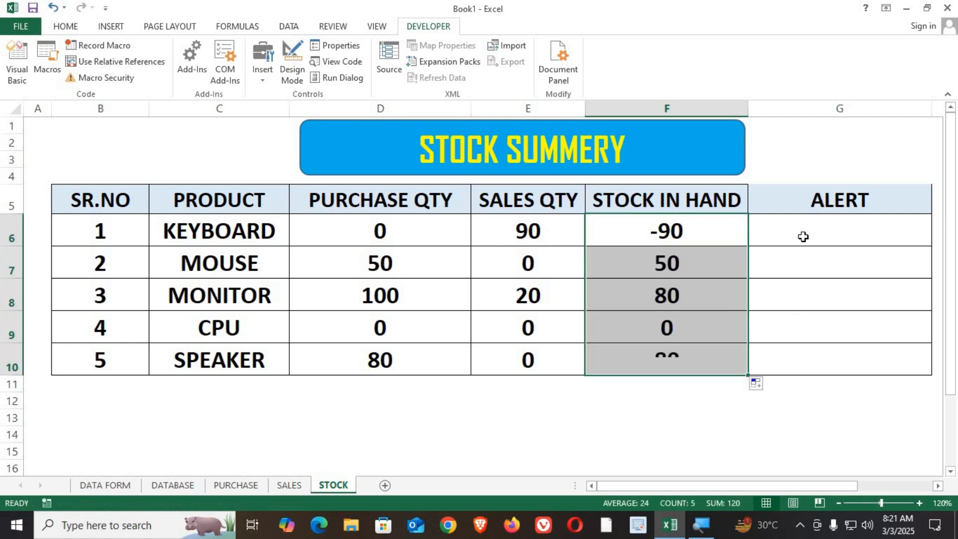
In KEYBOARD's alert cell, enter =IF(F6<30,"PURCHASE NEED","") to flag low stock.
left_click(797, 224)
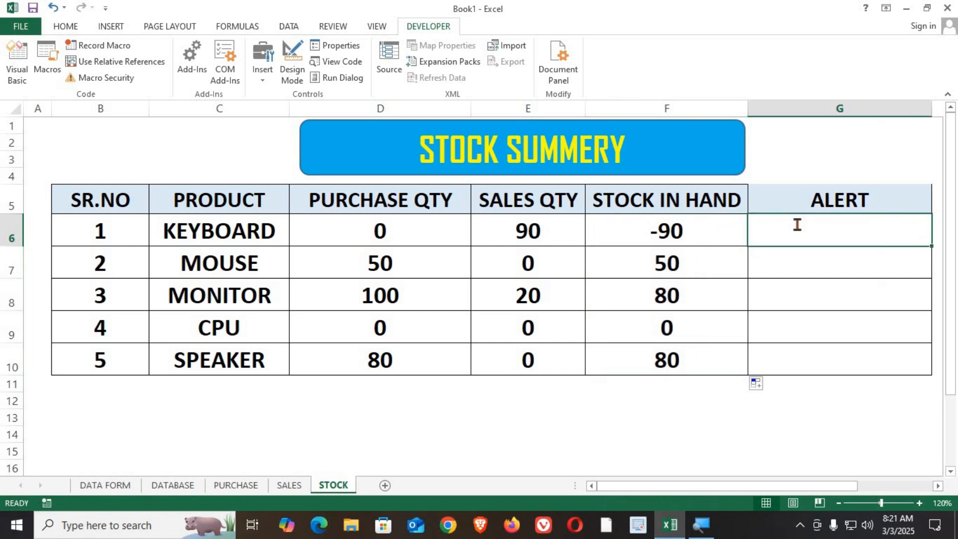
type("=IF(")
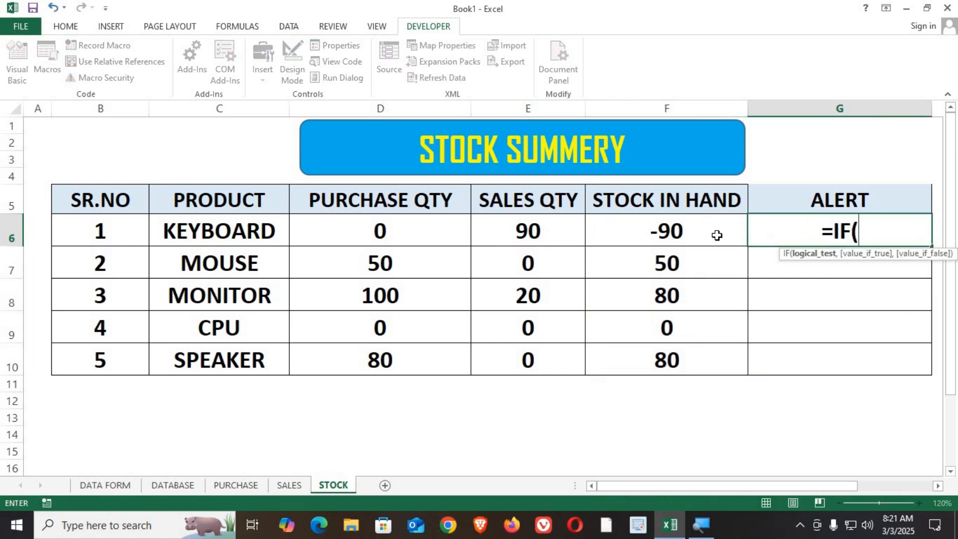
left_click(682, 227)
type("<30")
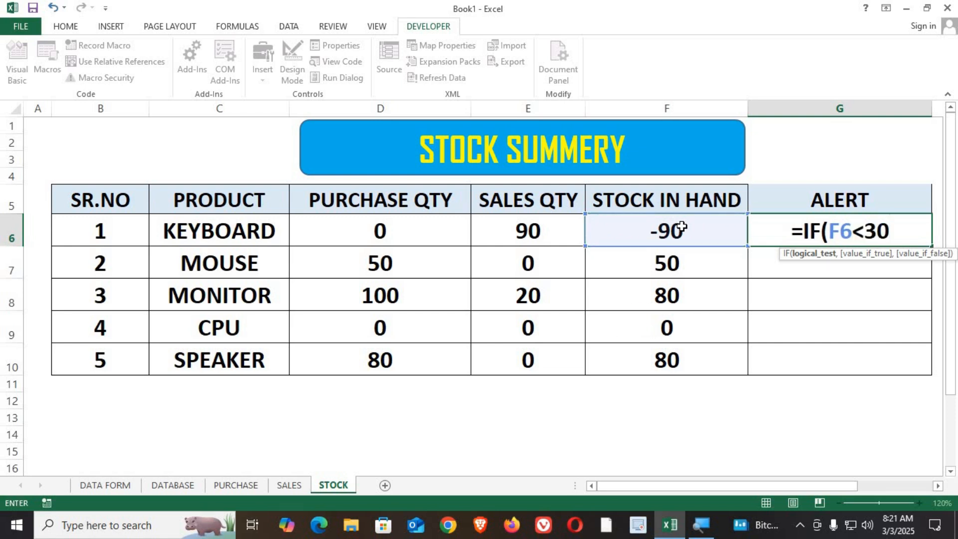
type(", \"PURCHASE")
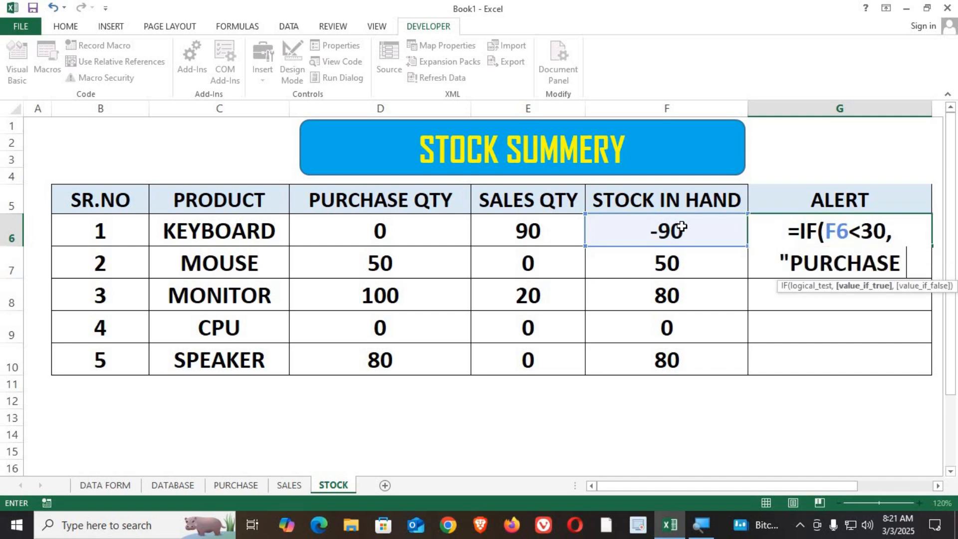
type(" NE")
key("BackSpace")
key("BackSpace")
type("NEDD")
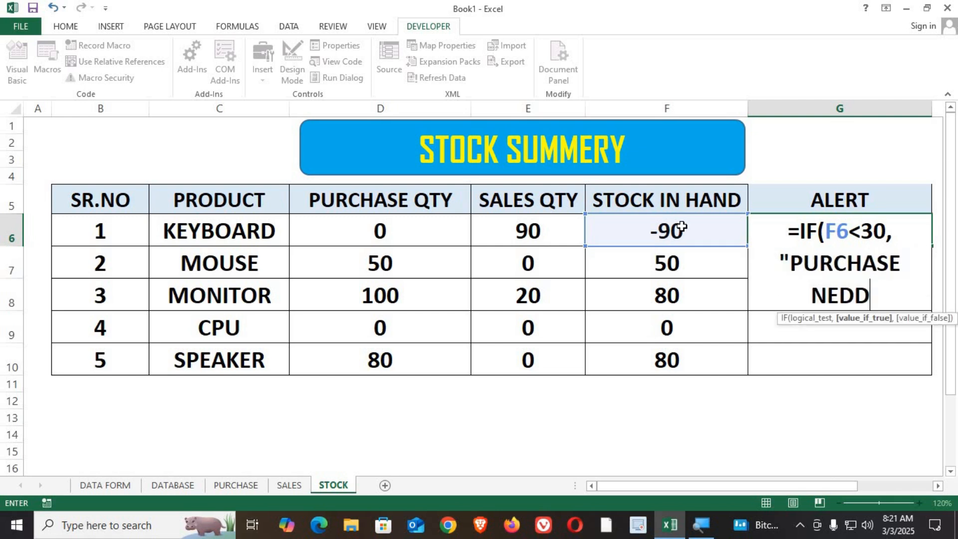
key("BackSpace")
key("BackSpace")
type("E")
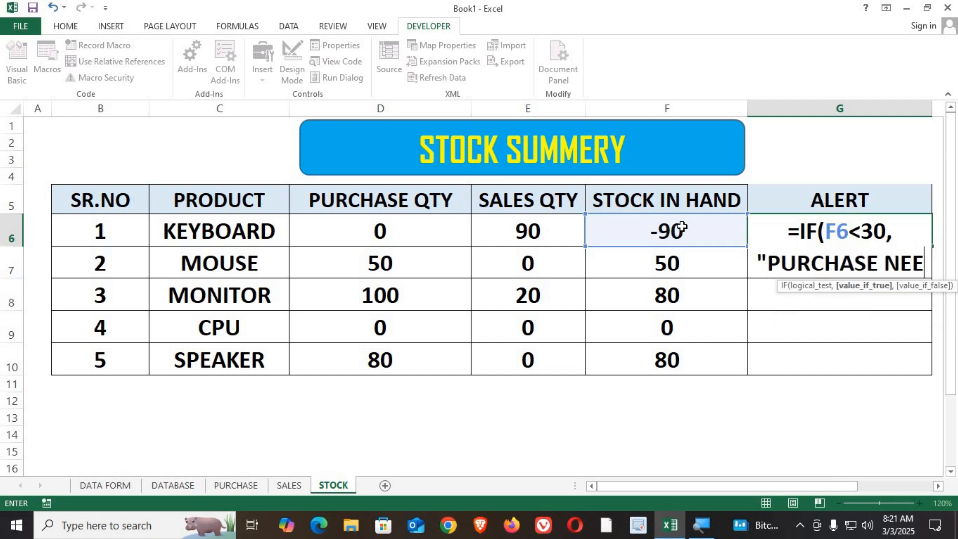
type("D\", ")
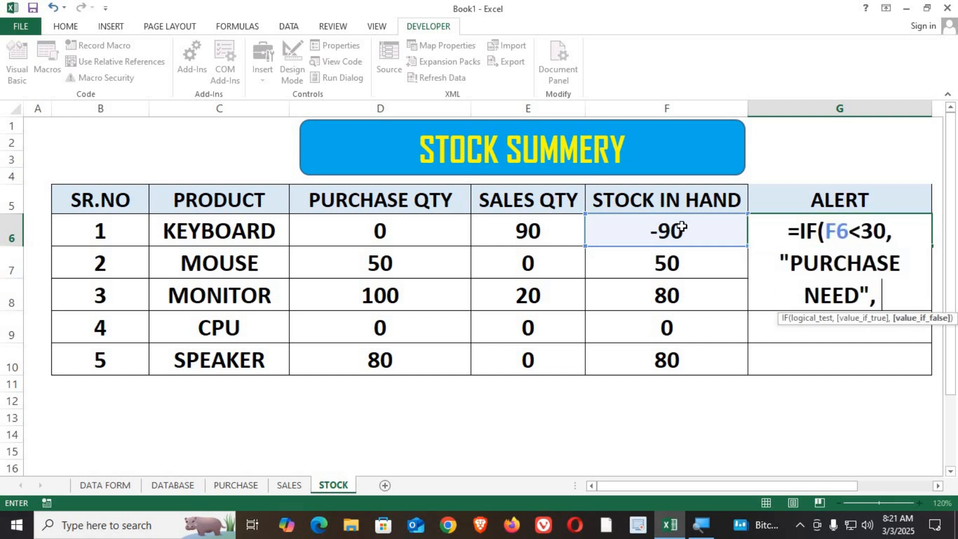
type("\"\")")
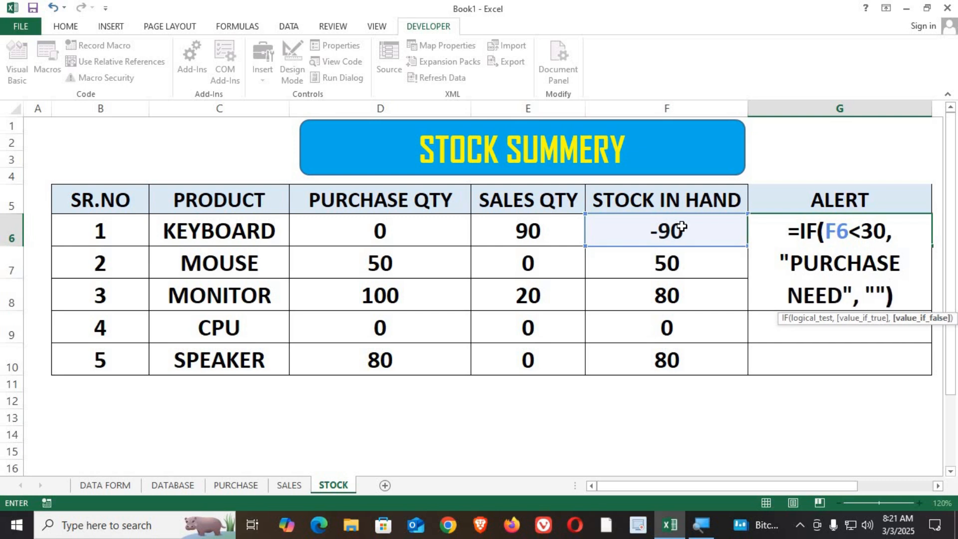
key("Return")
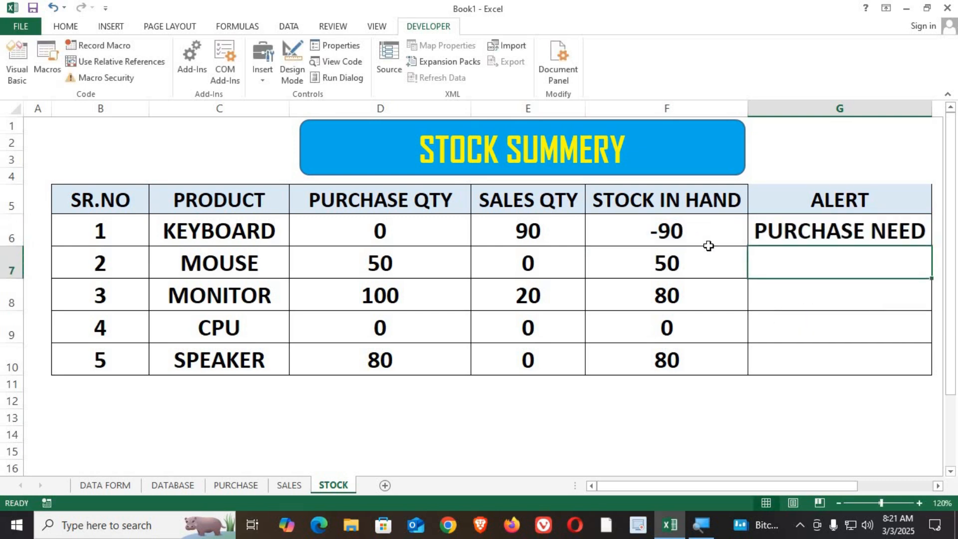
Copy KEYBOARD's alert formula down the column through the SPEAKER row.
left_click(837, 237)
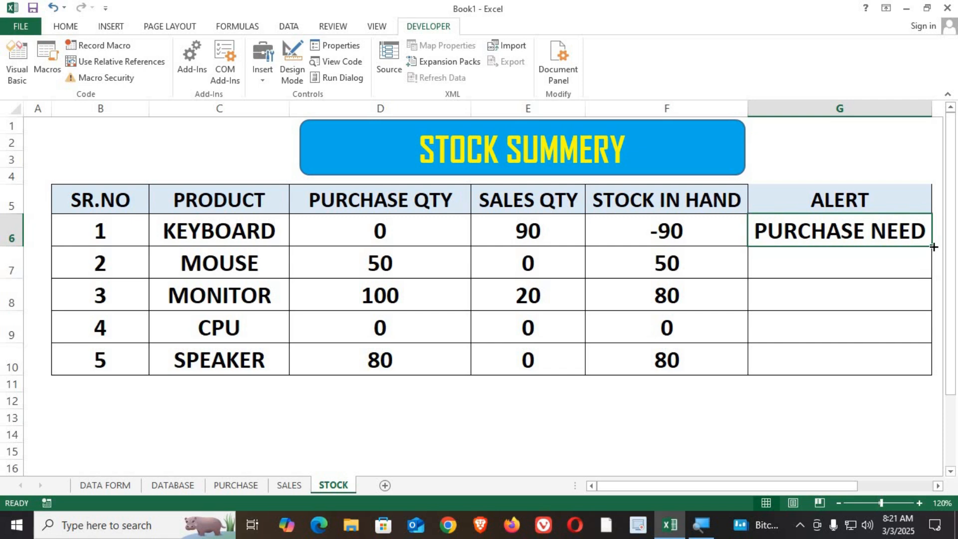
left_click_drag(932, 247, 902, 368)
left_click_drag(398, 321, 697, 325)
left_click_drag(327, 323, 709, 332)
left_click(828, 331)
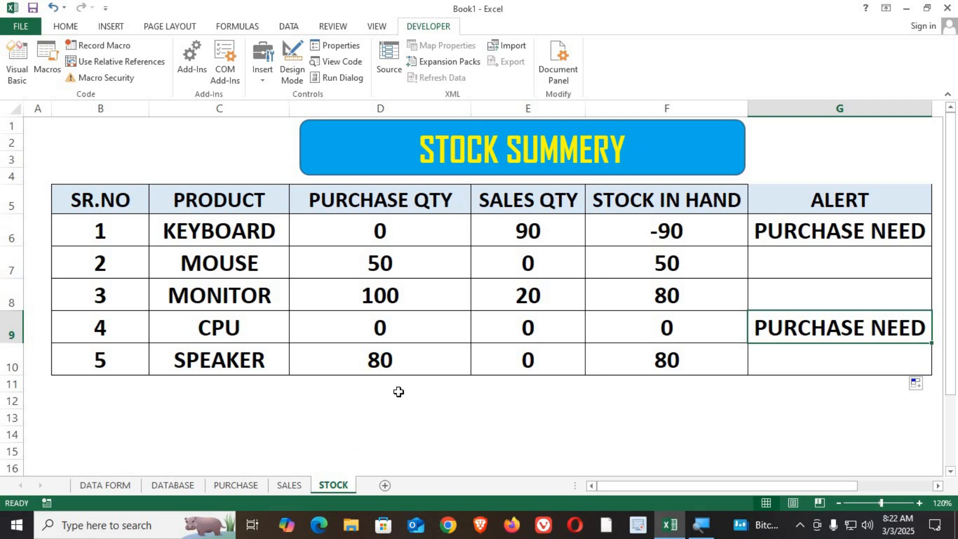
On the DATA FORM sheet, enter P.Id P107, choose type PURCHASE and product CPU.
left_click(105, 484)
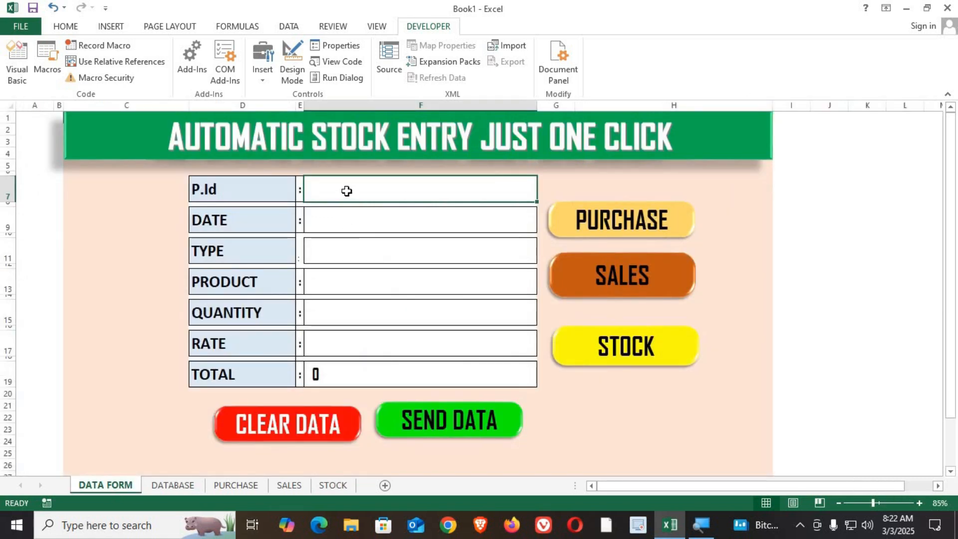
type("P107")
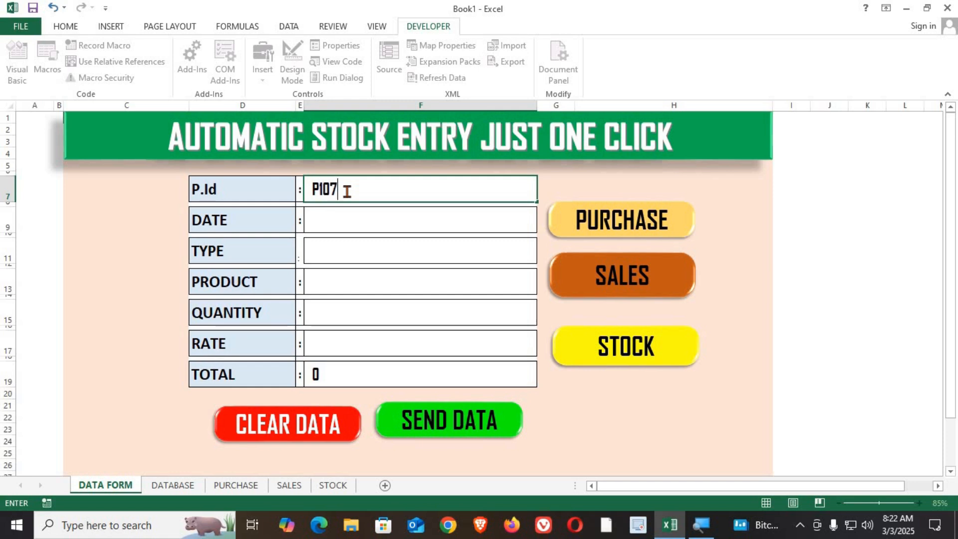
key("Return")
key("Return")
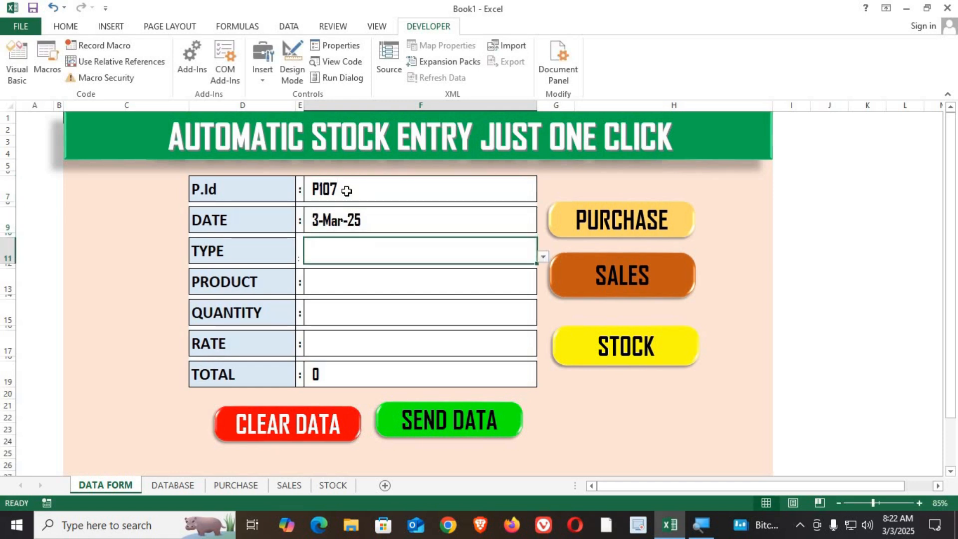
left_click(543, 256)
left_click(421, 270)
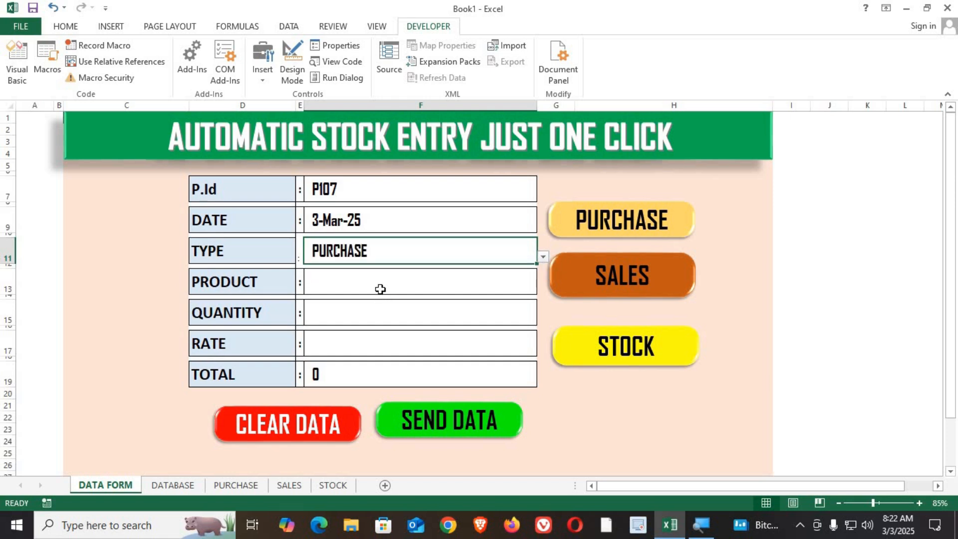
left_click(391, 288)
left_click(542, 287)
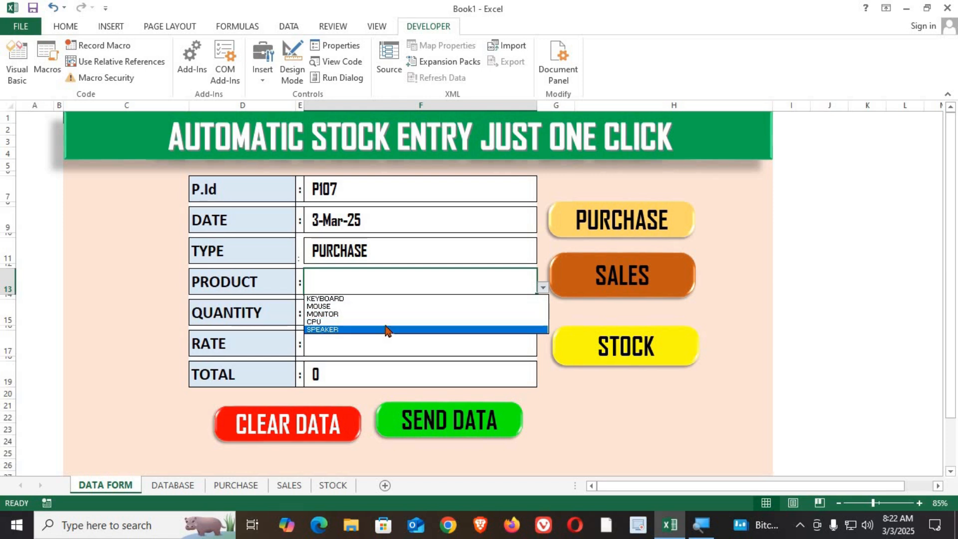
left_click(386, 323)
Enter quantity 30 and rate 1850 on the form, then send the data.
left_click(379, 312)
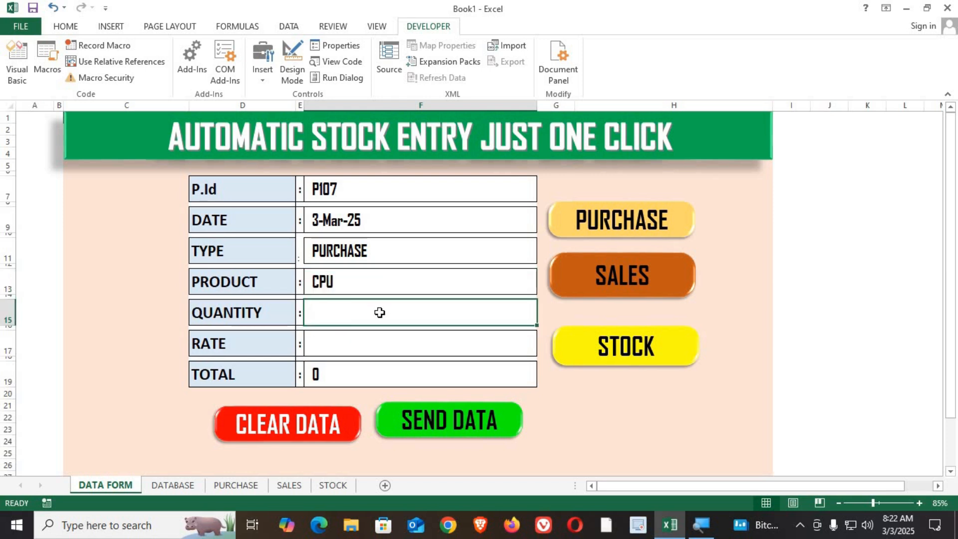
type("30")
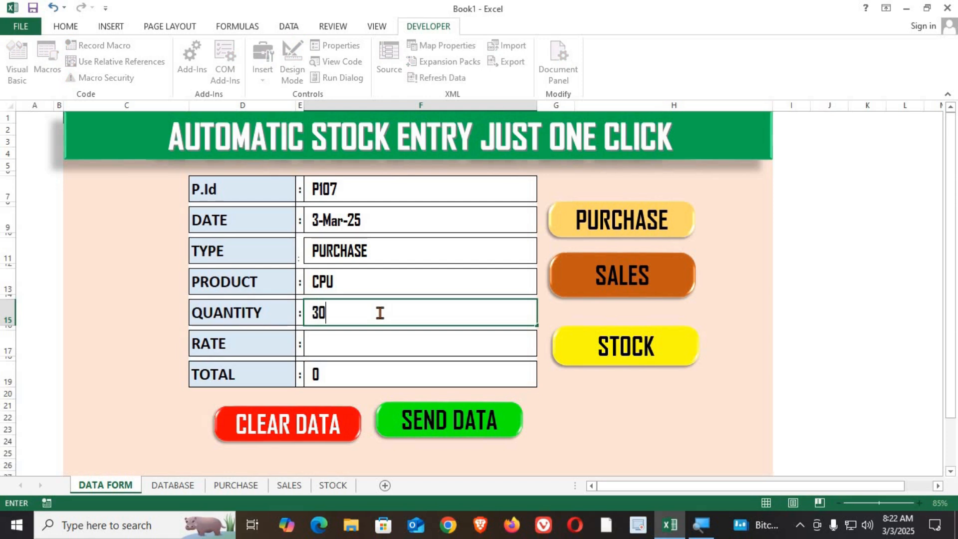
left_click(381, 344)
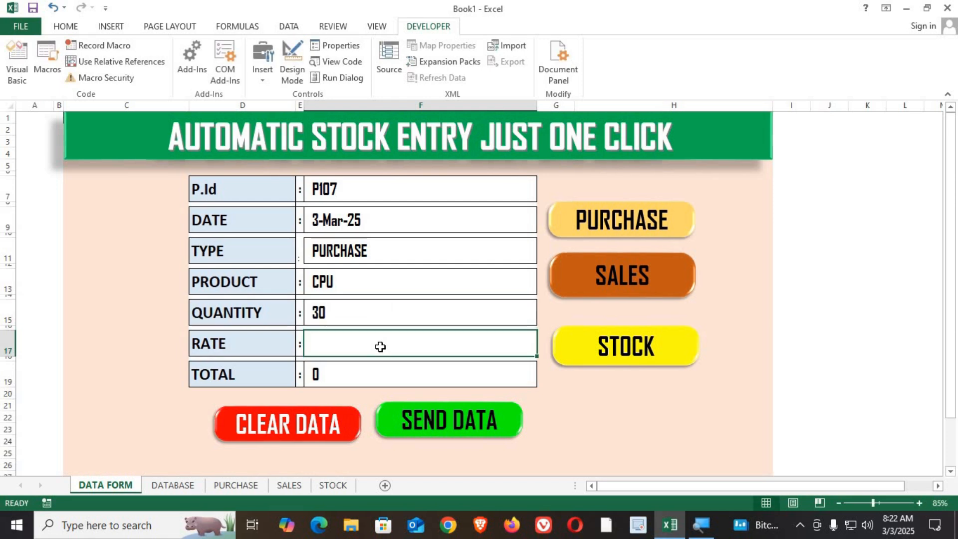
type("1850")
key("Return")
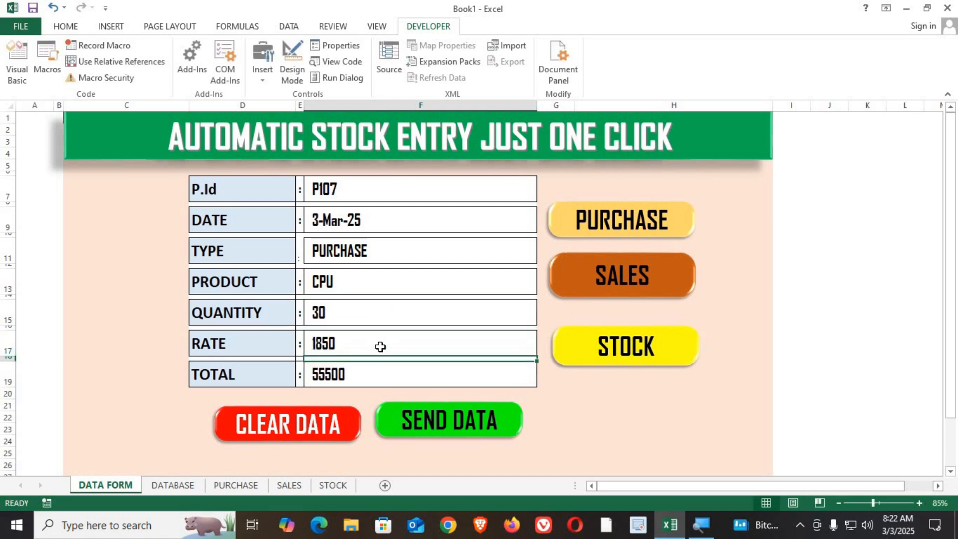
left_click(420, 421)
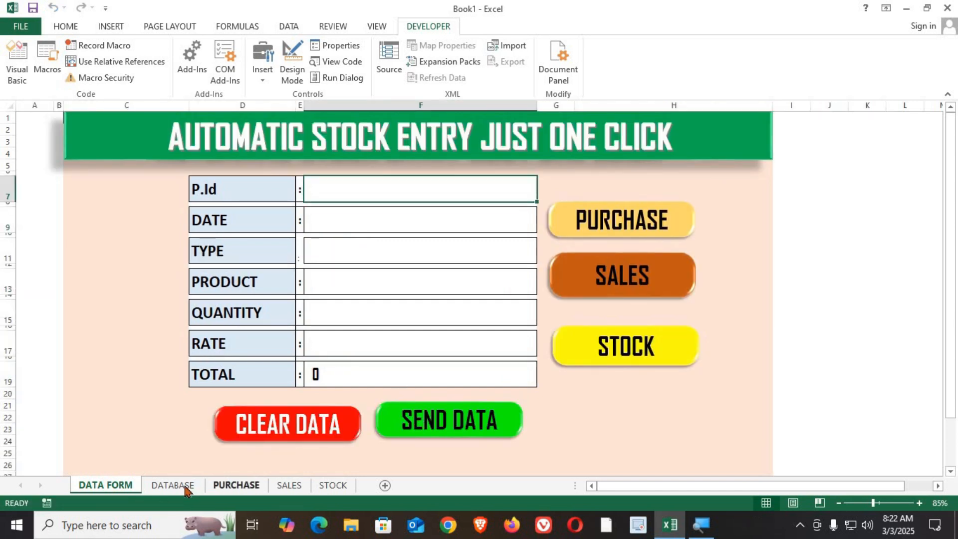
Review the new CPU purchase record across the DATABASE, PURCHASE, SALES and STOCK sheets.
left_click(173, 485)
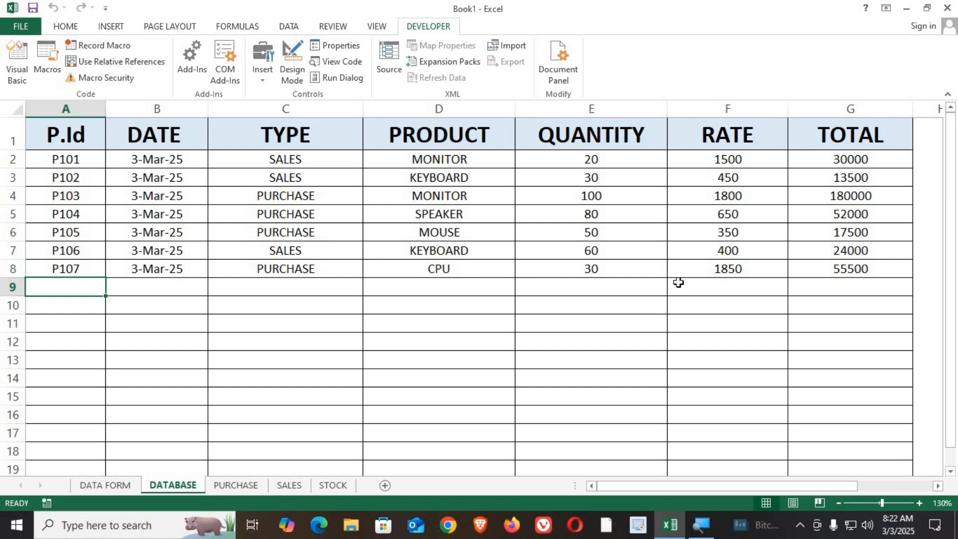
left_click(241, 486)
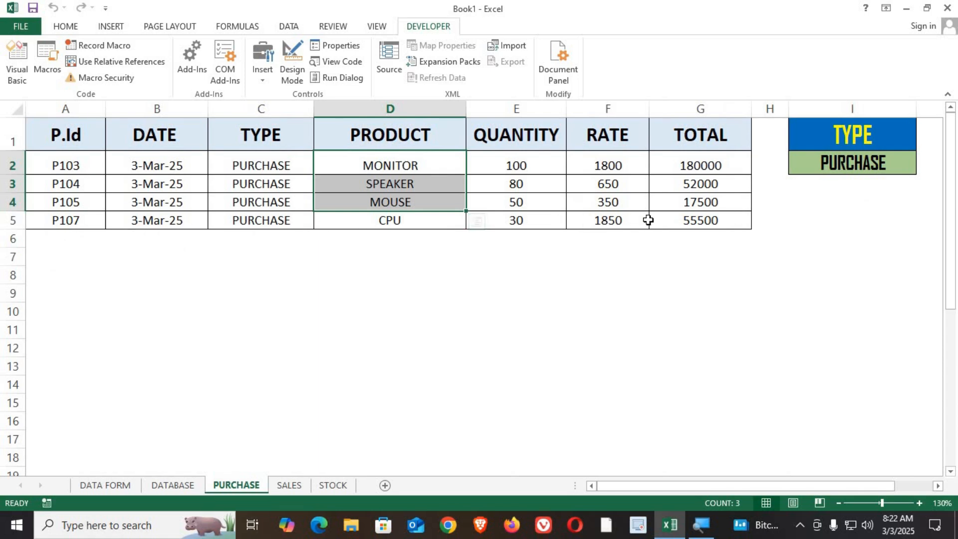
left_click(289, 485)
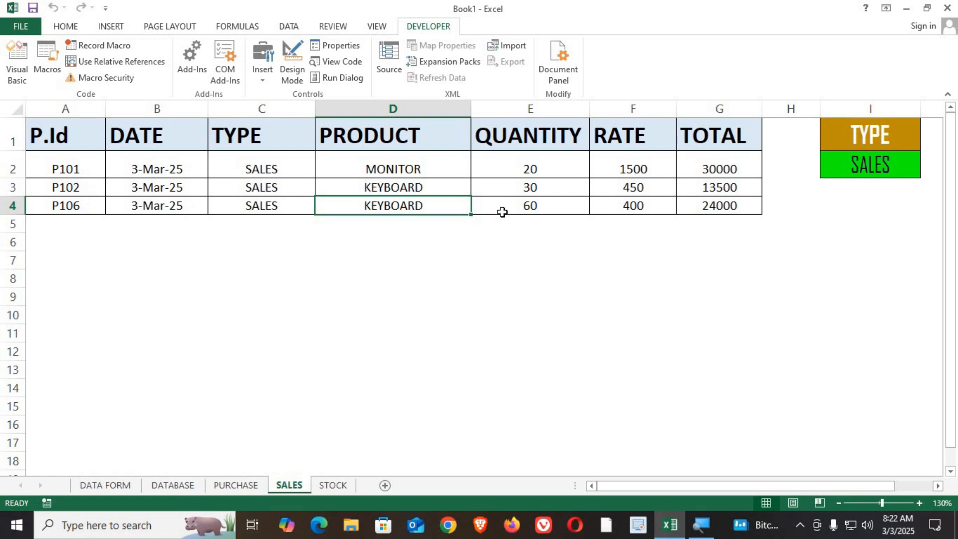
left_click(333, 485)
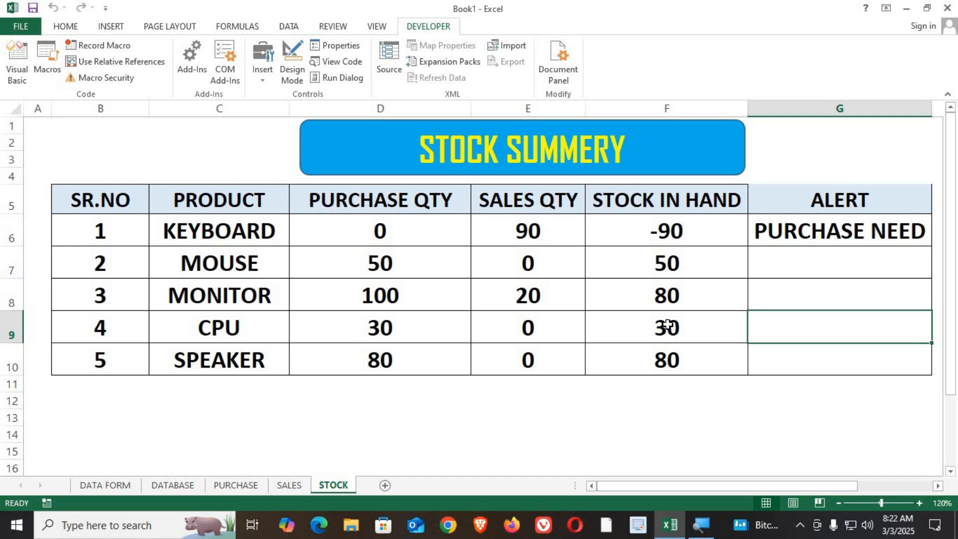
left_click(401, 328)
left_click(660, 328)
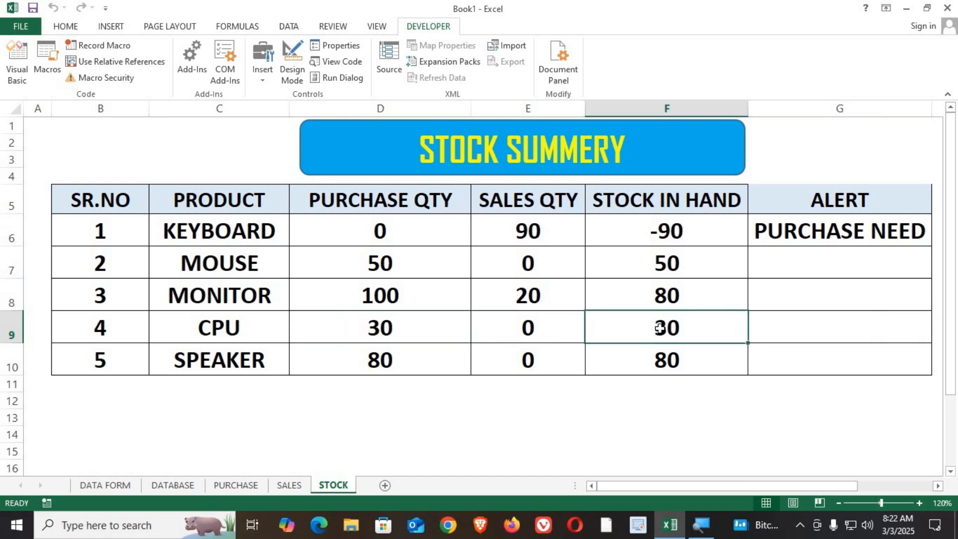